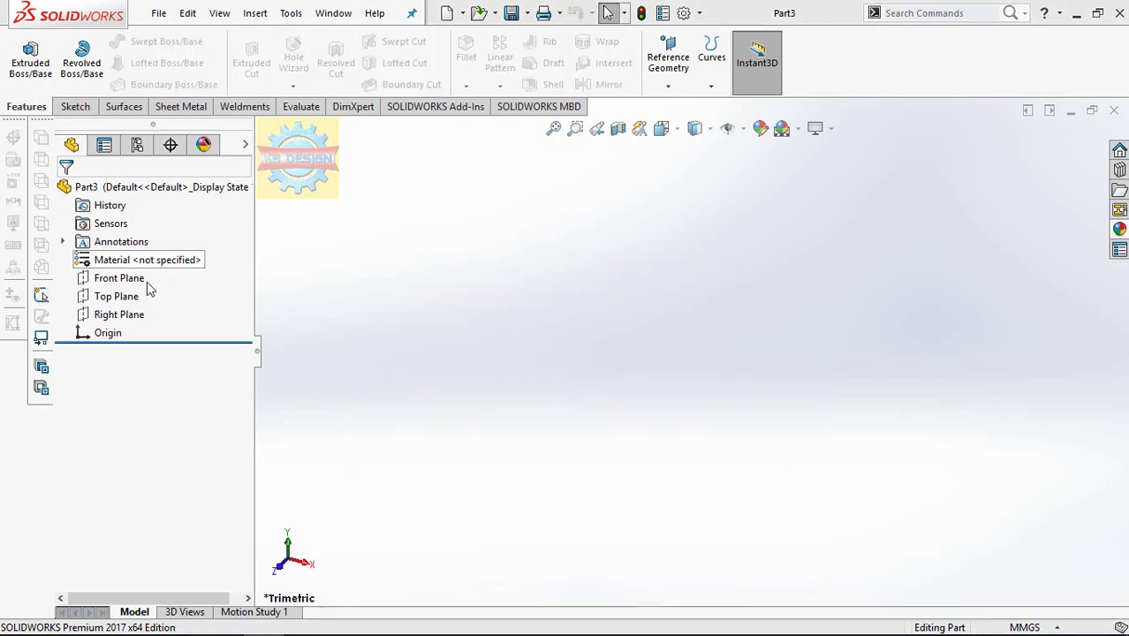
Step: Start a sketch on the Top Plane and draw a circle centred on the origin
click(137, 297)
click(149, 271)
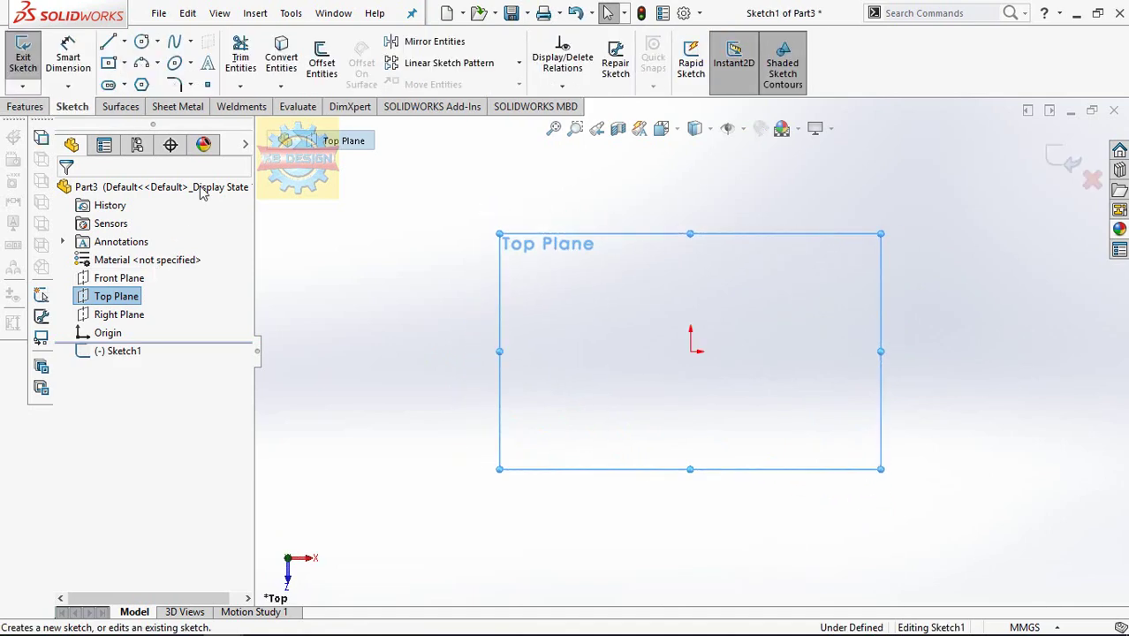
click(143, 42)
click(691, 351)
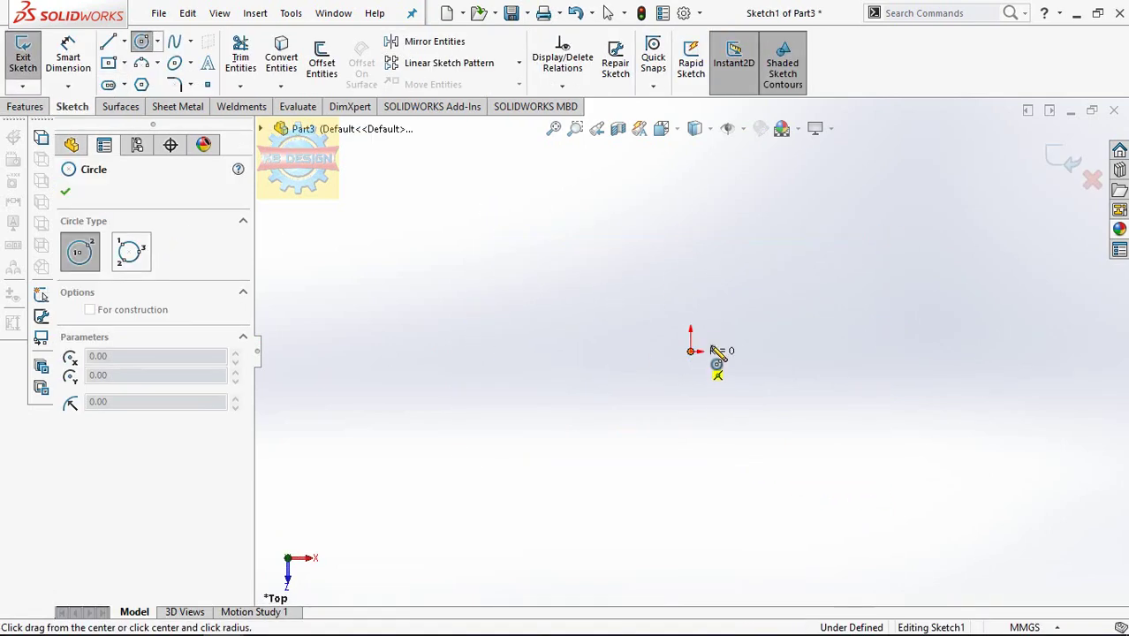
click(780, 267)
Step: Dimension the circle's diameter to 100 mm and close the sketch
click(78, 60)
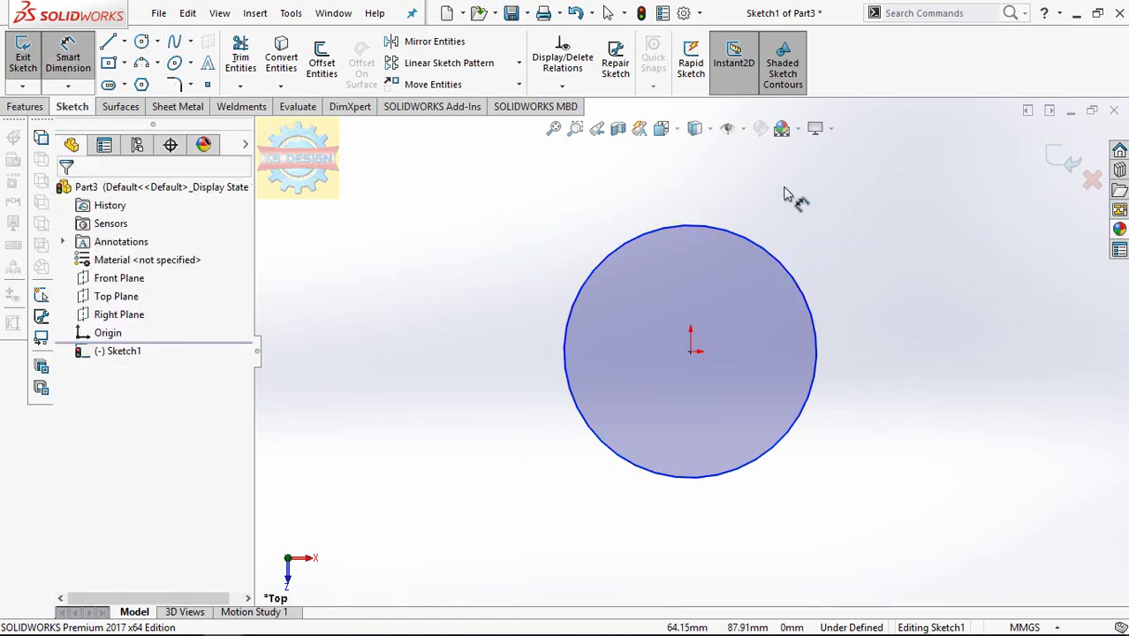
click(744, 241)
click(735, 276)
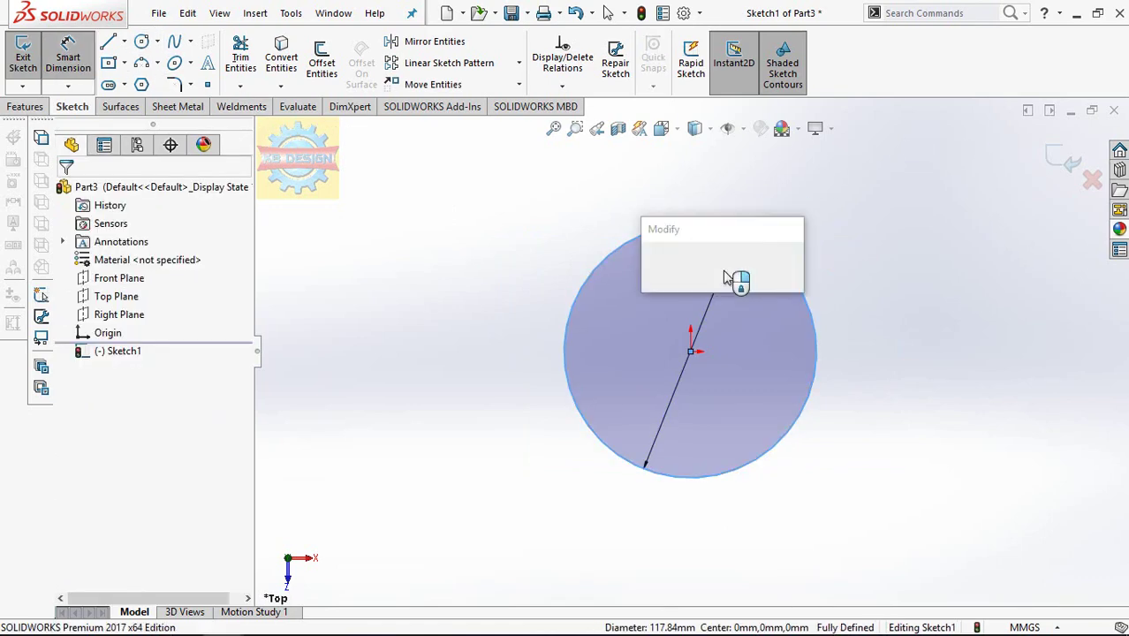
text(100)
key(Return)
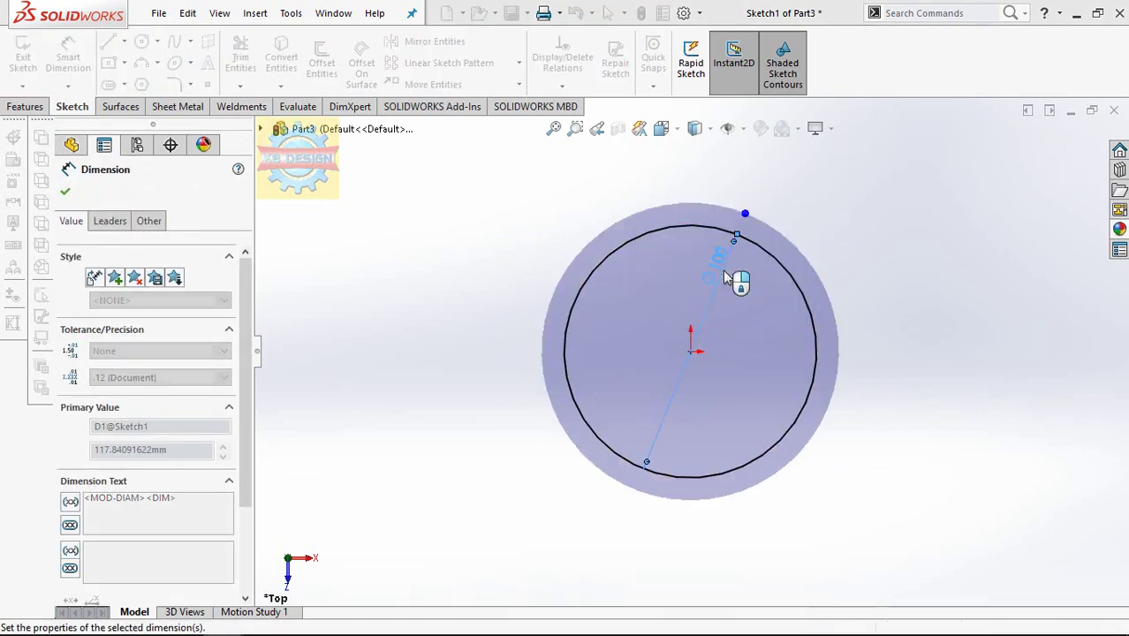
click(11, 60)
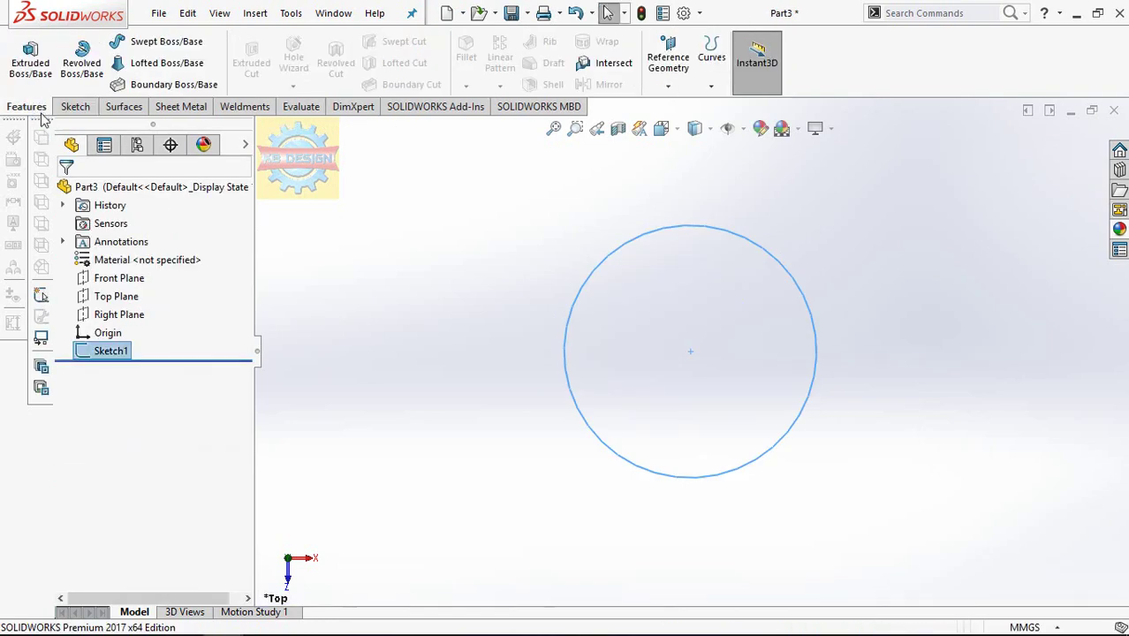
Step: Create Plane1 as a reference plane offset 60 mm from the Top Plane
click(116, 296)
click(668, 57)
click(679, 106)
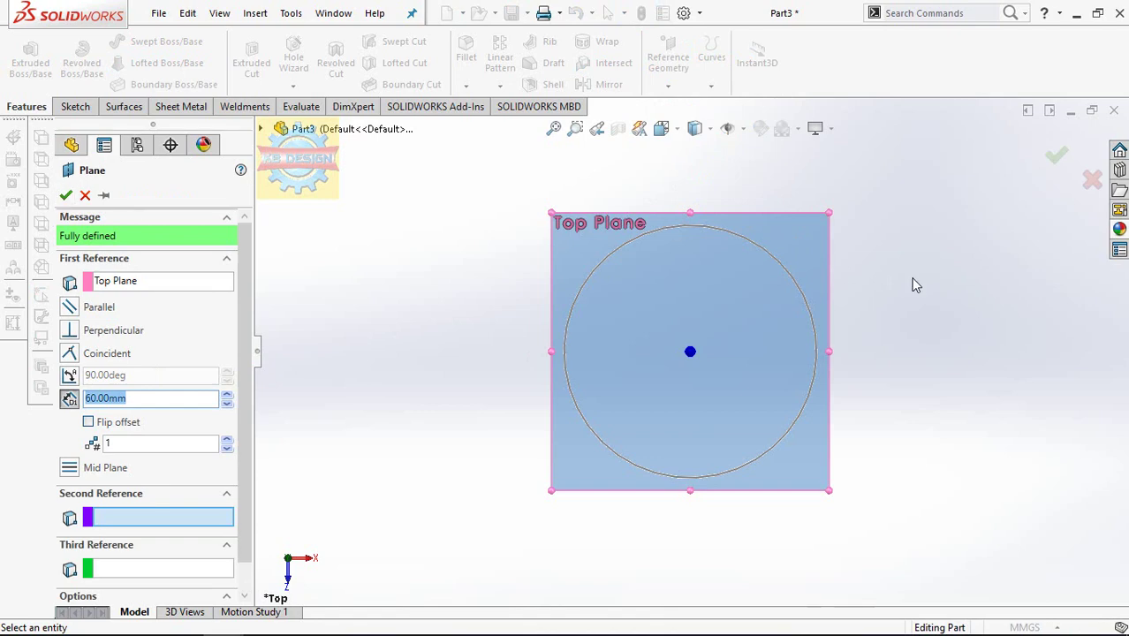
middle_drag(916, 285, 243, 230)
click(65, 195)
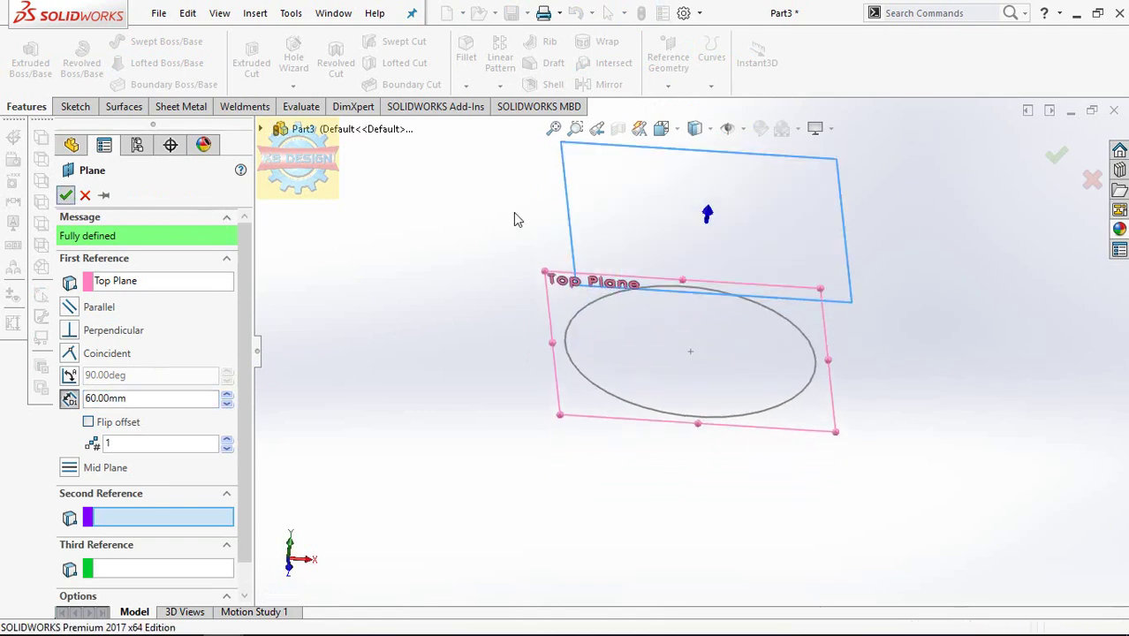
Step: Select Plane1 and view it face-on, ready for sketching
click(685, 216)
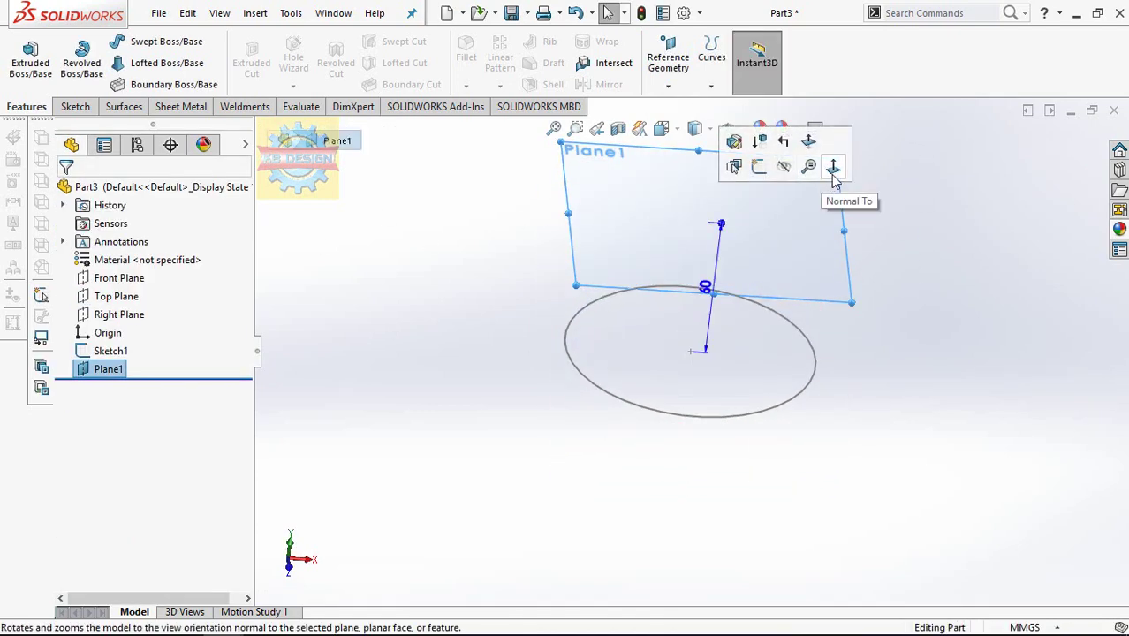
click(834, 167)
click(73, 107)
Step: Draw an eight-sided polygon centred on the origin in a new sketch on Plane1
click(24, 52)
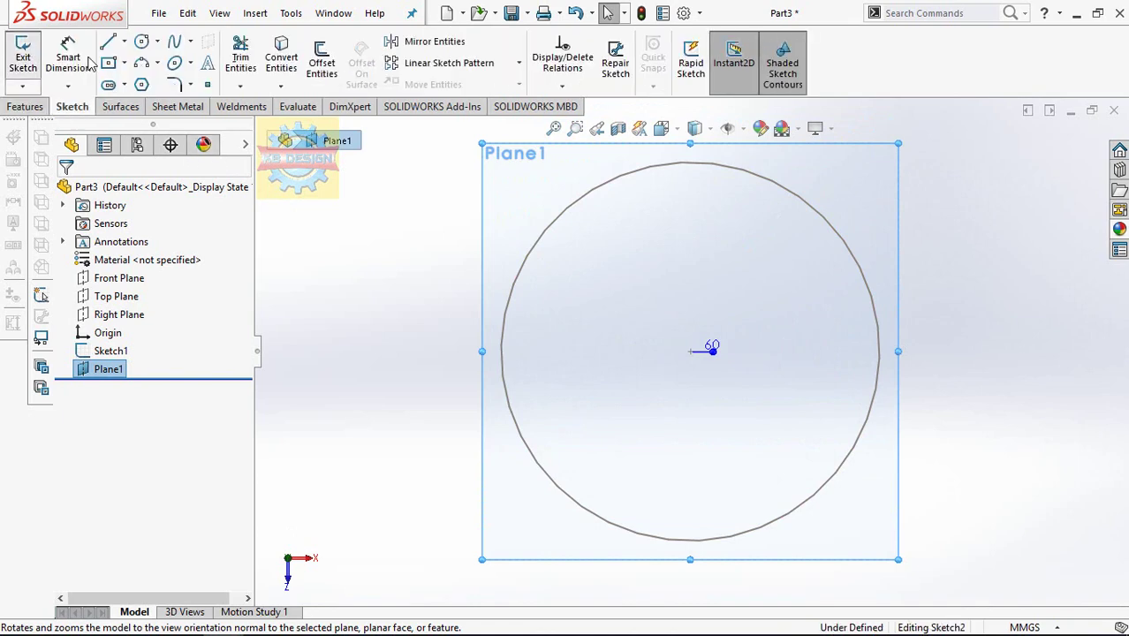
click(141, 84)
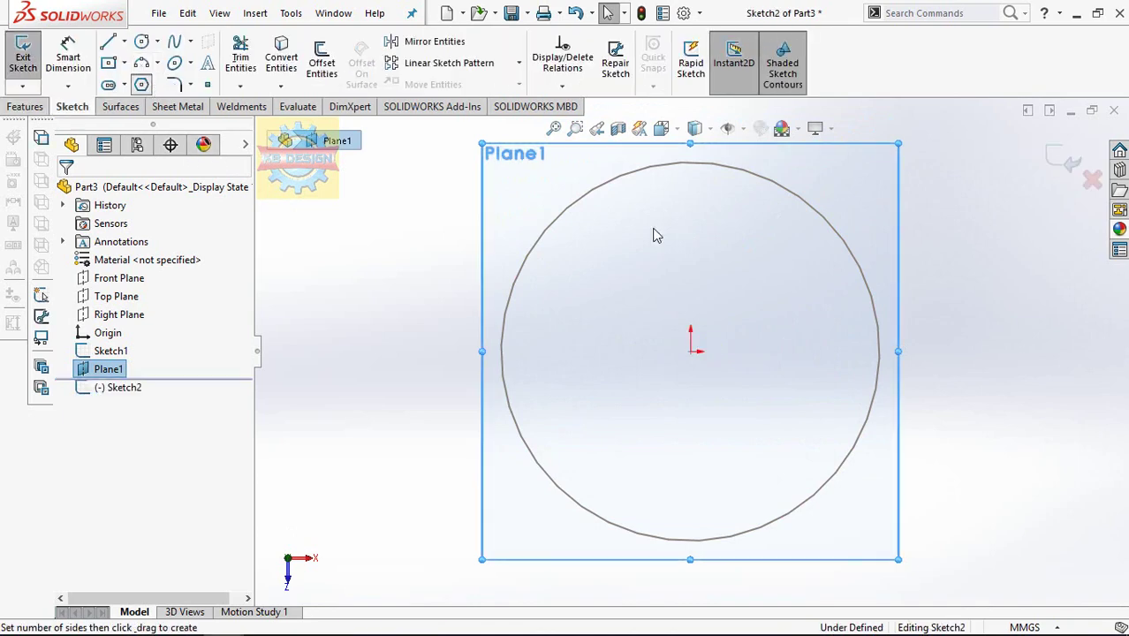
click(691, 351)
scroll(691, 350, up, 3)
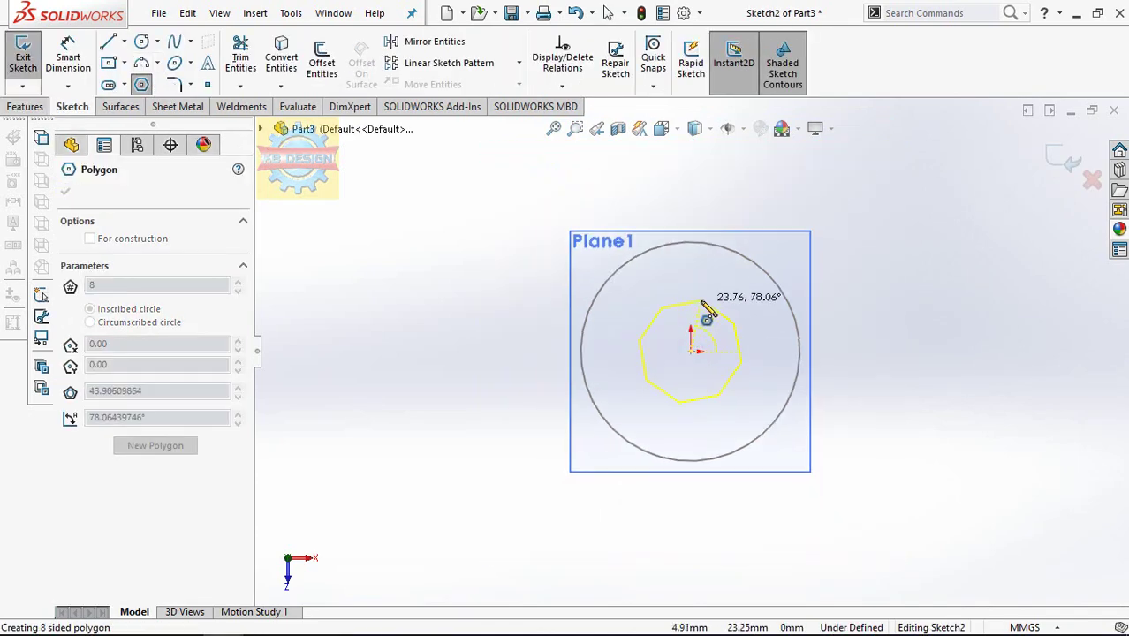
click(695, 215)
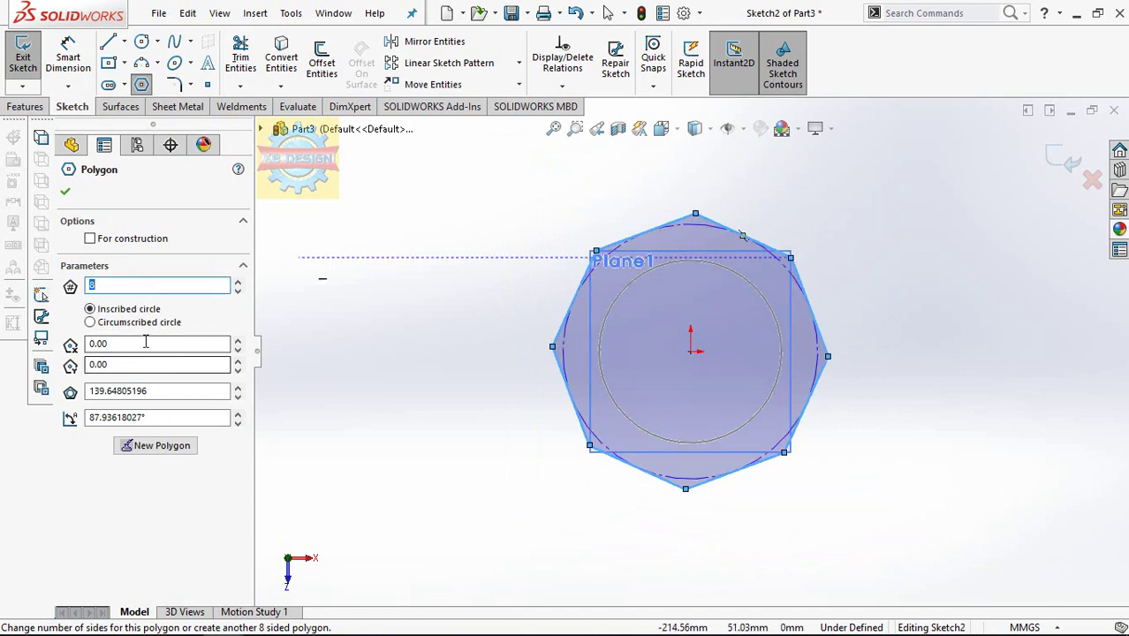
click(65, 194)
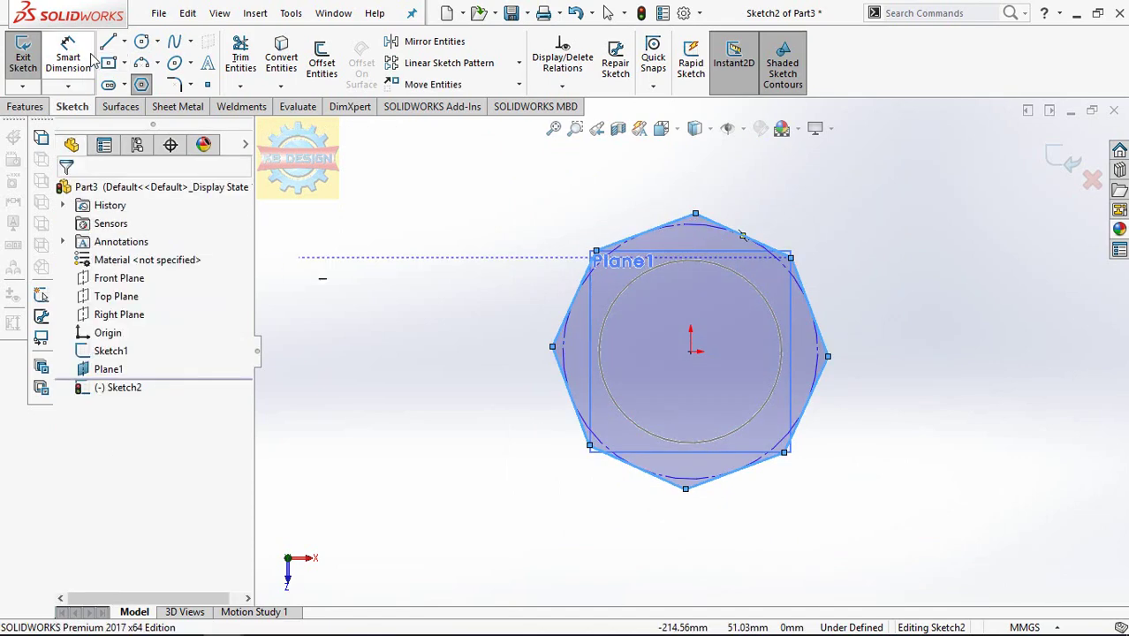
Step: Dimension one octagon side to 80 mm and close the sketch
click(89, 57)
click(775, 254)
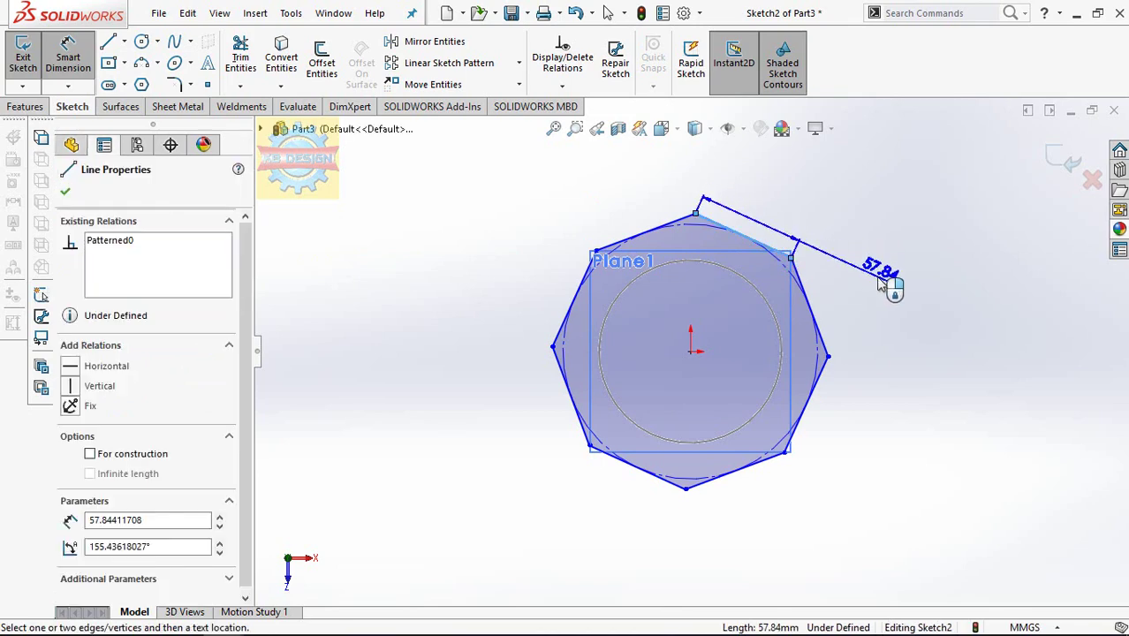
click(887, 283)
text(80)
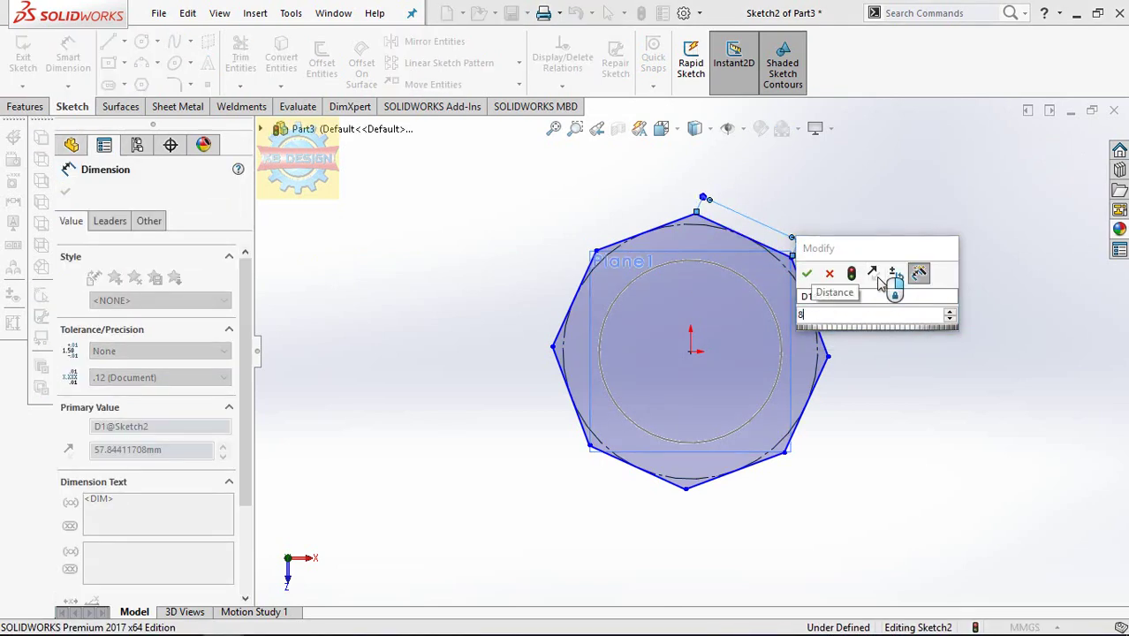
key(Return)
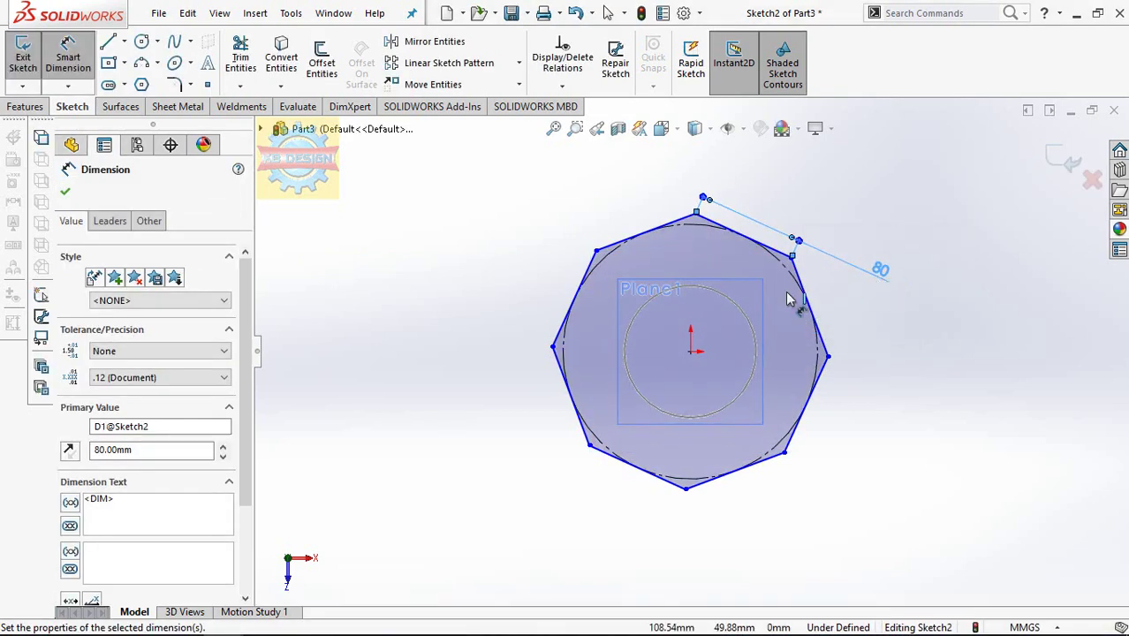
middle_drag(832, 421, 829, 194)
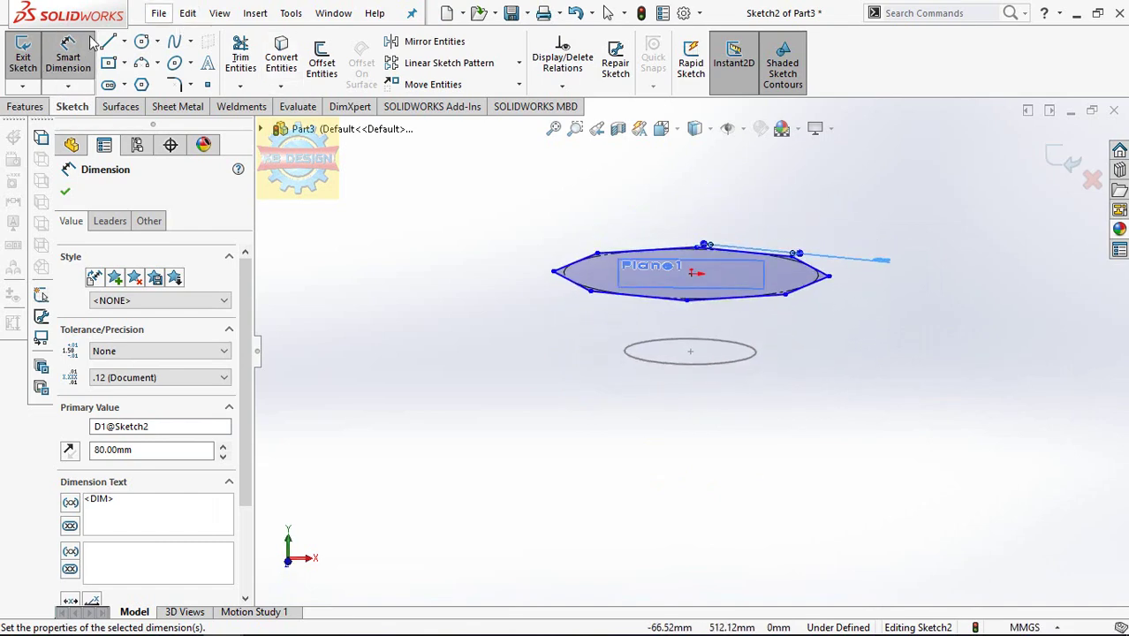
click(24, 53)
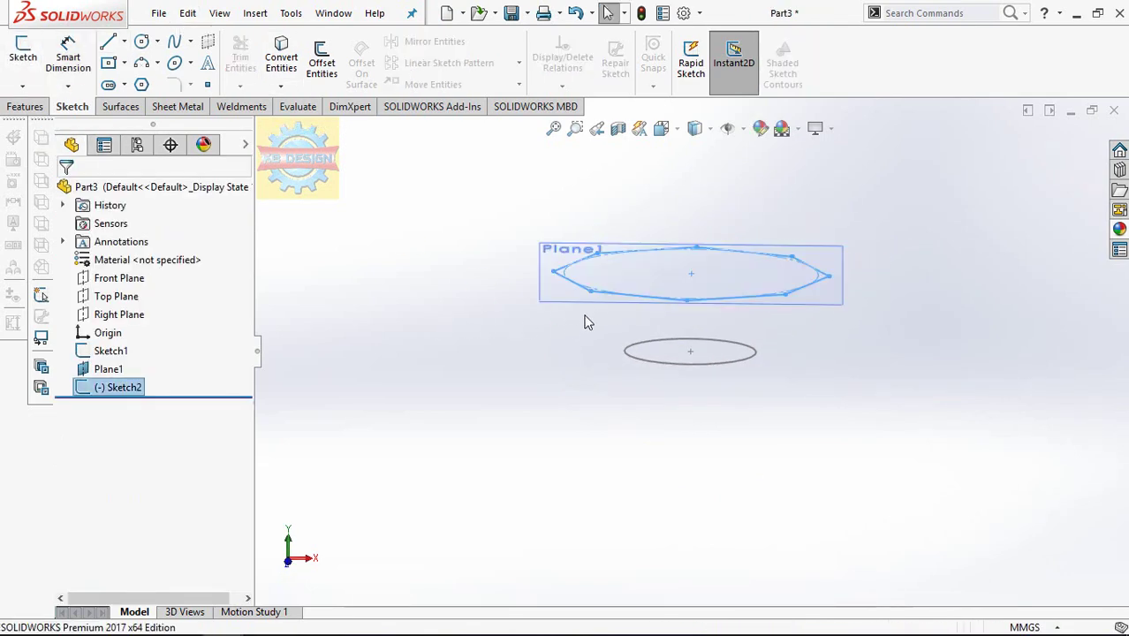
Step: Hide Plane1 and sketch a slanted spline on the Front Plane from the octagon's end to the circle
click(570, 310)
click(682, 253)
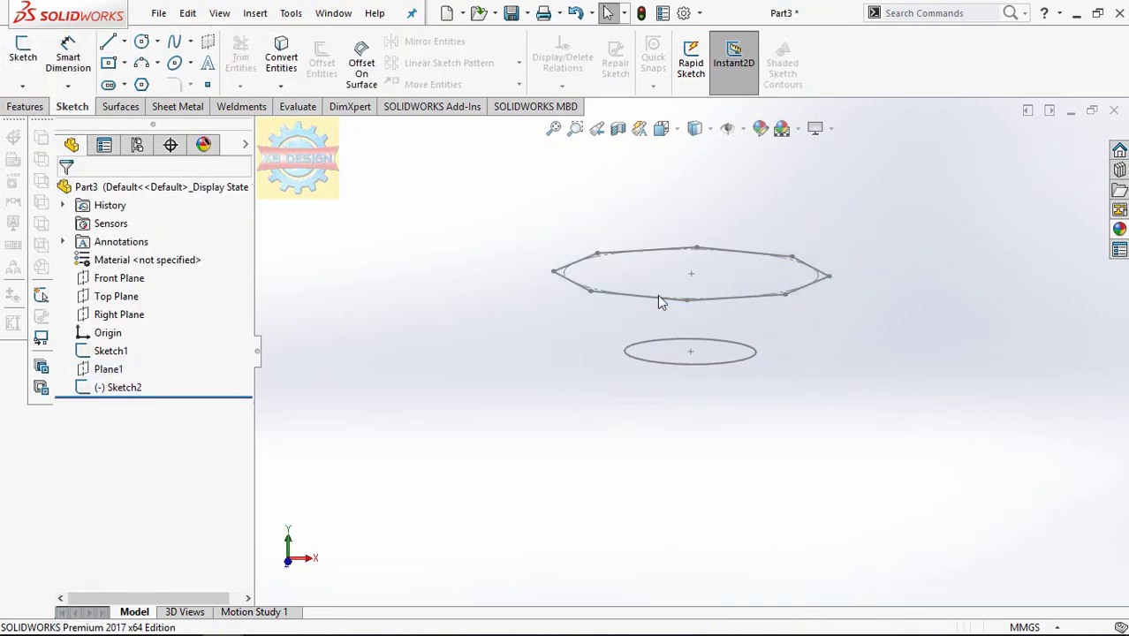
click(128, 277)
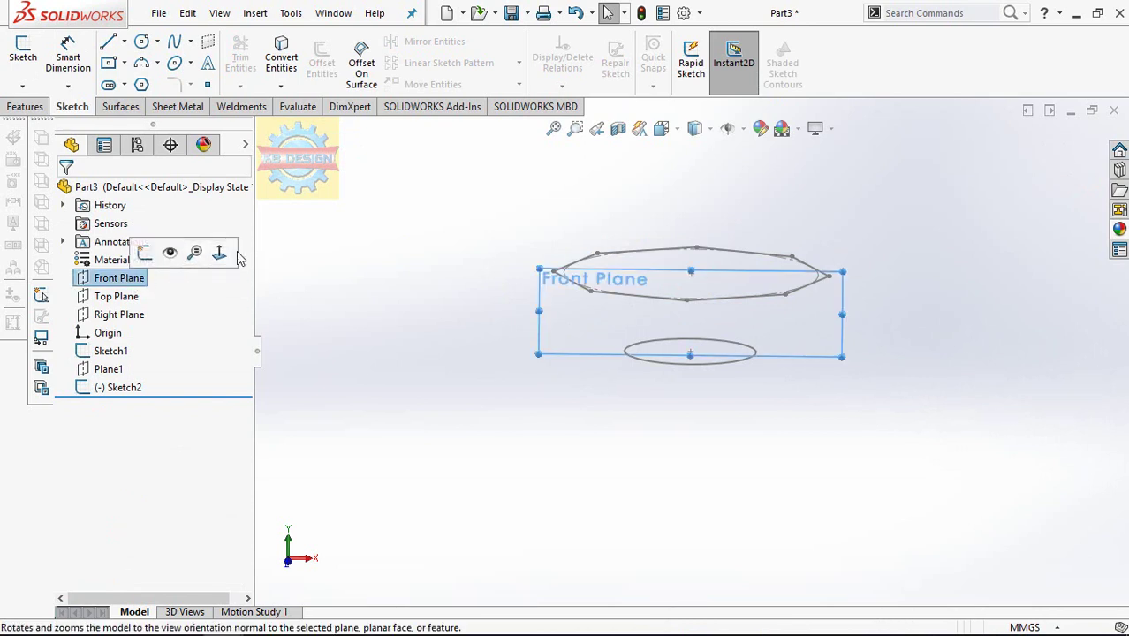
click(230, 254)
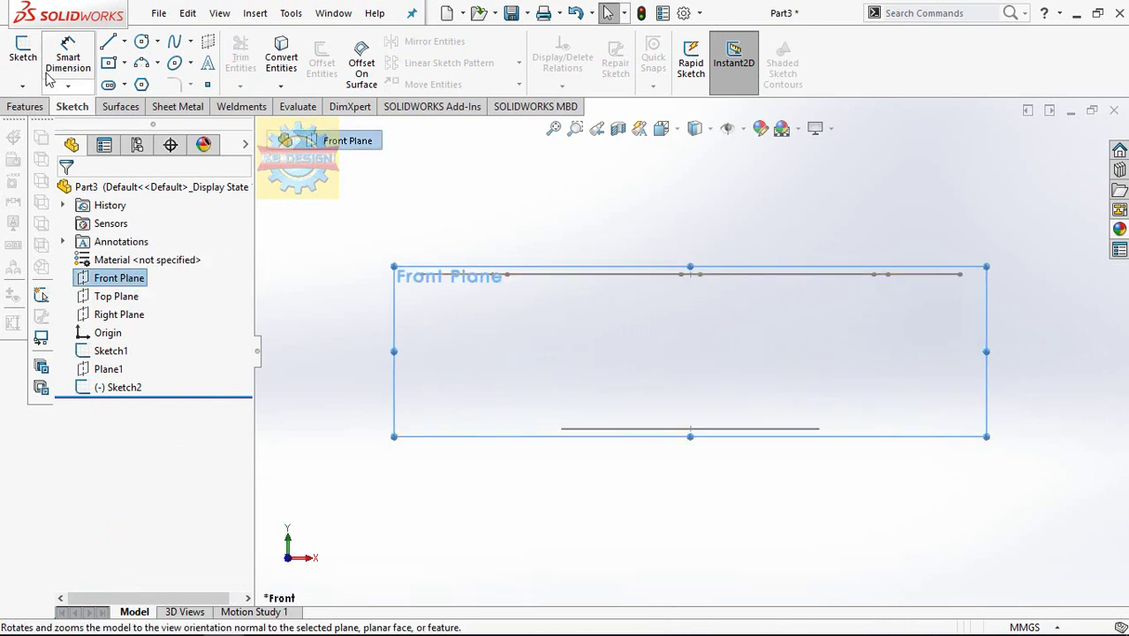
click(23, 51)
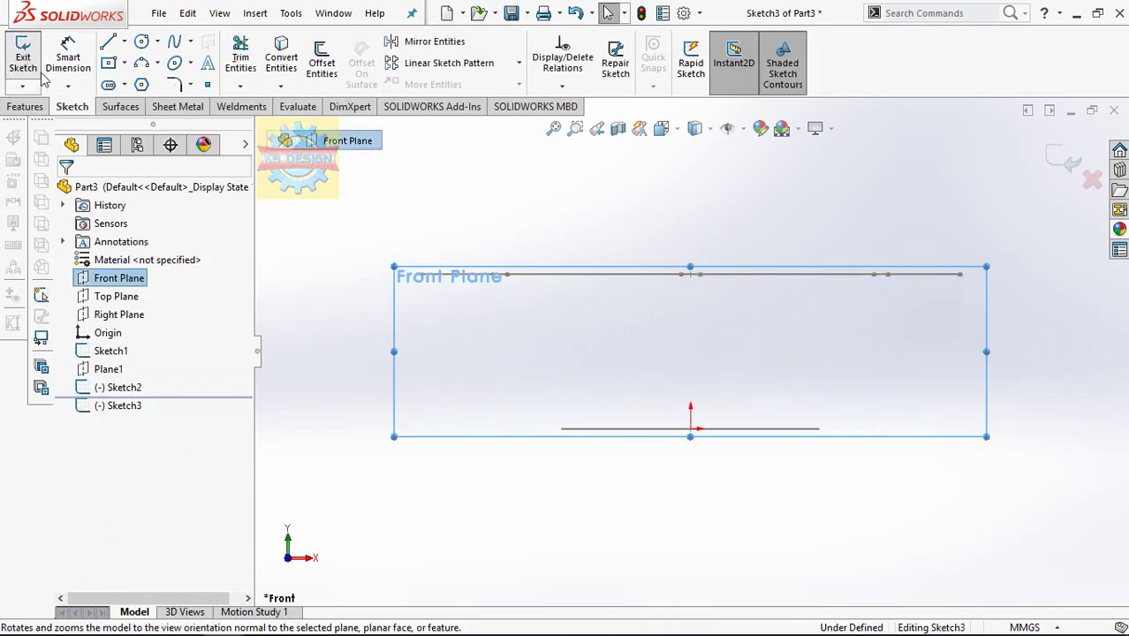
click(180, 44)
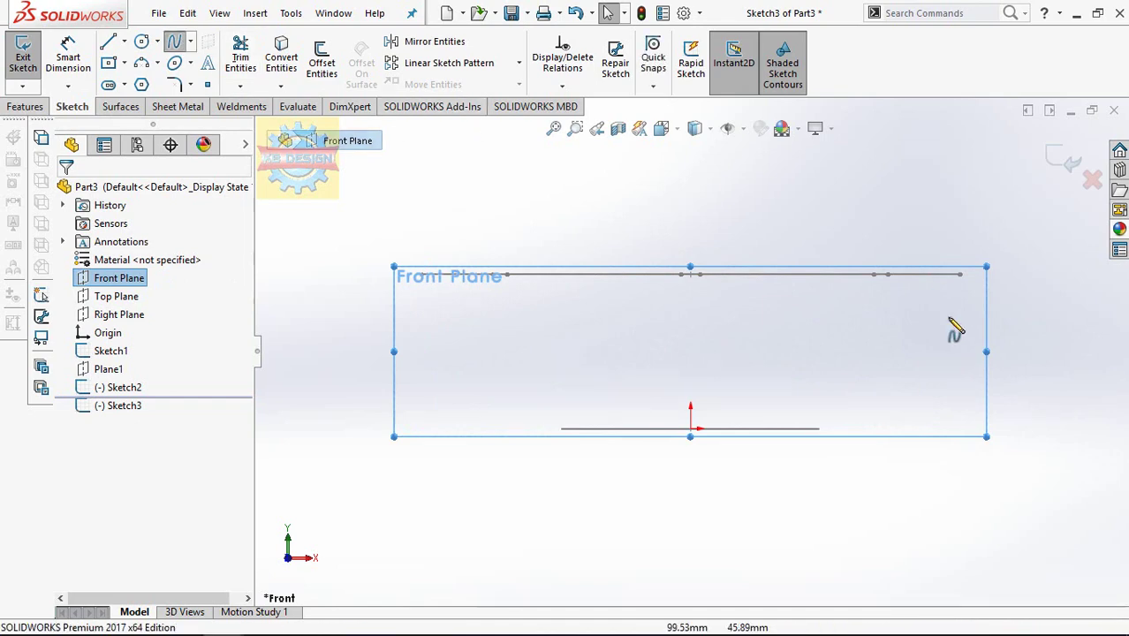
click(967, 275)
click(845, 428)
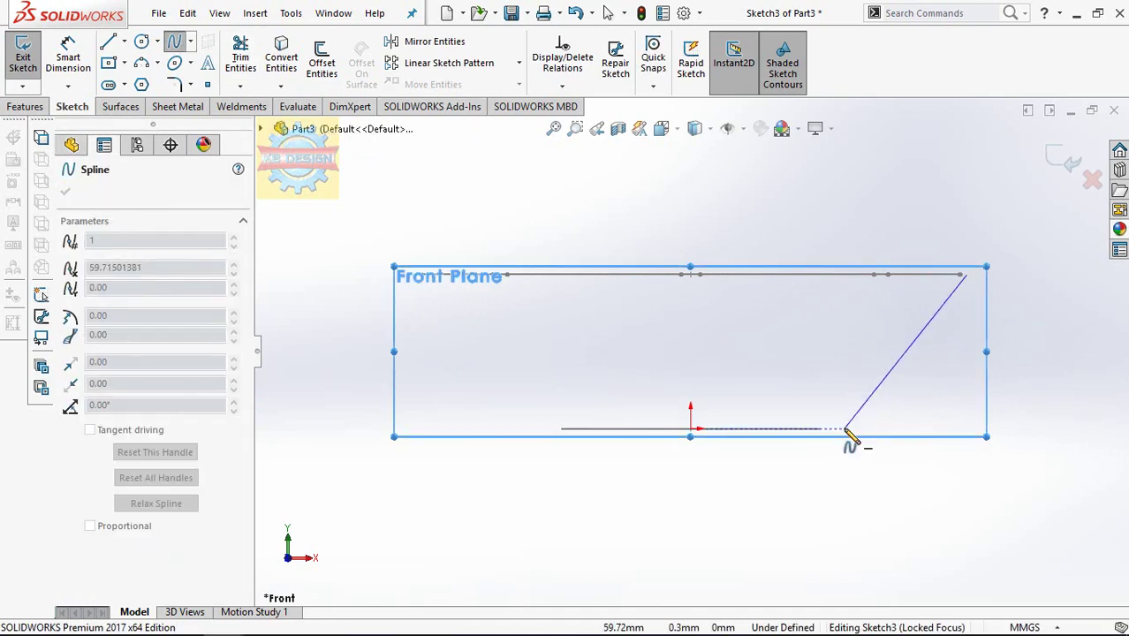
Step: Add a Pierce relation between the line's lower endpoint and the base circle
click(563, 87)
click(585, 123)
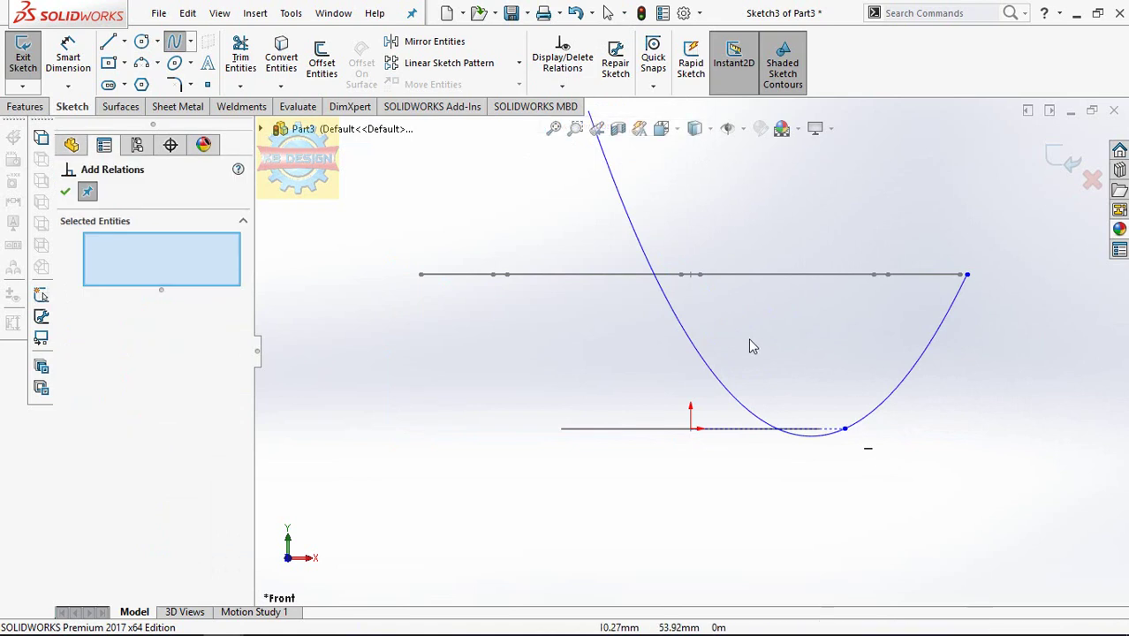
click(844, 430)
click(839, 432)
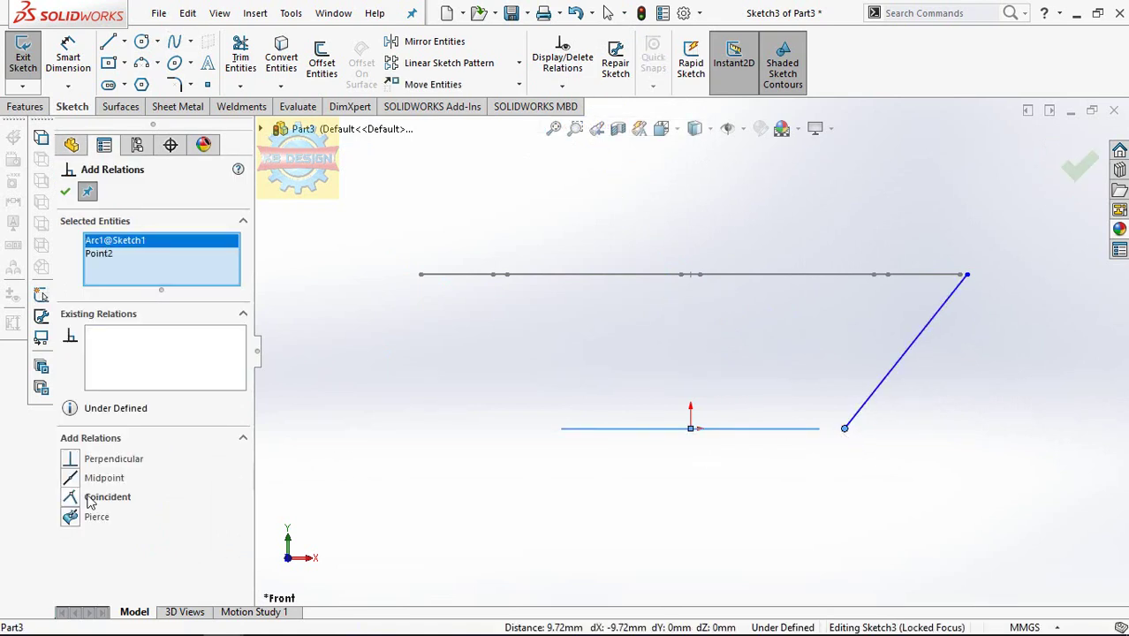
click(70, 517)
Step: Attempt to pierce the upper endpoint onto octagon edge Line6, dismissing the no-intersection warning
right_click(148, 263)
click(177, 275)
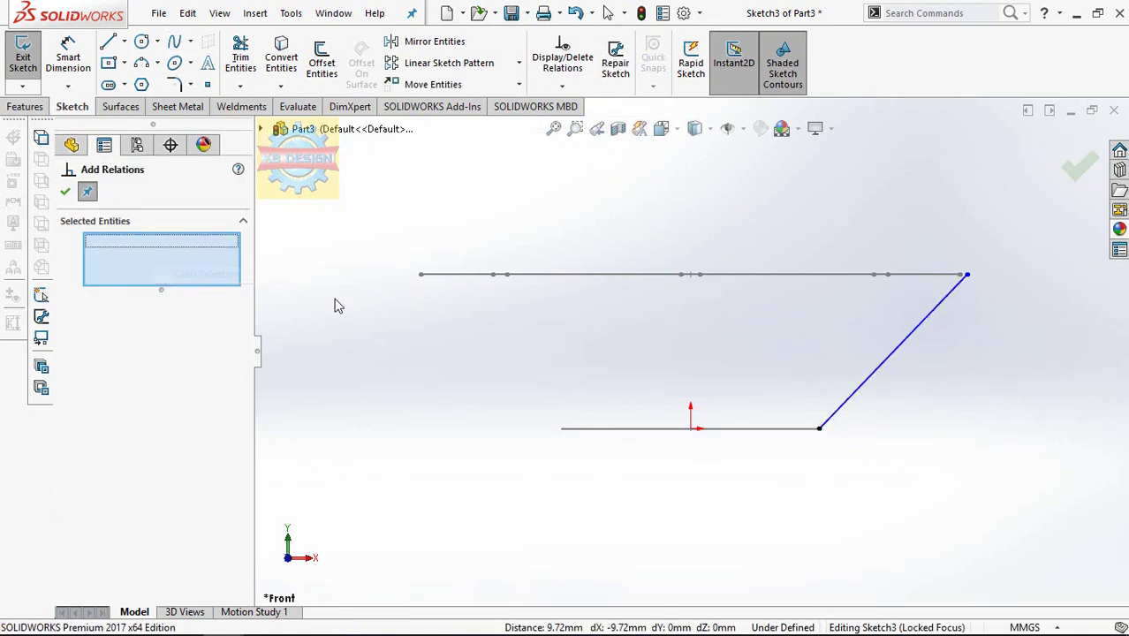
click(970, 279)
click(947, 281)
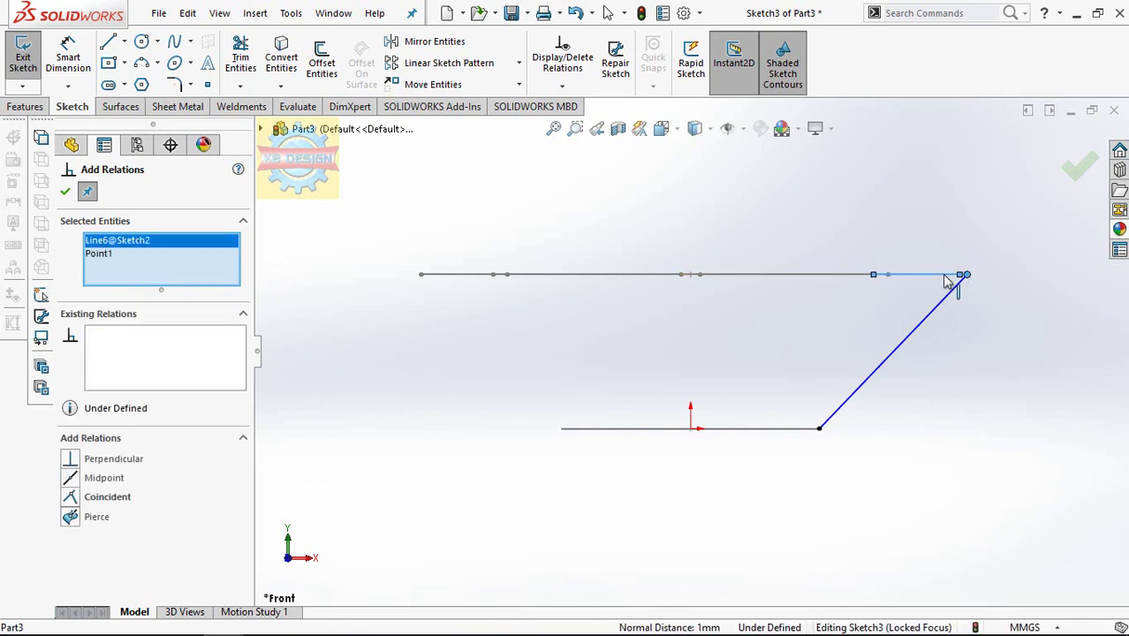
click(71, 519)
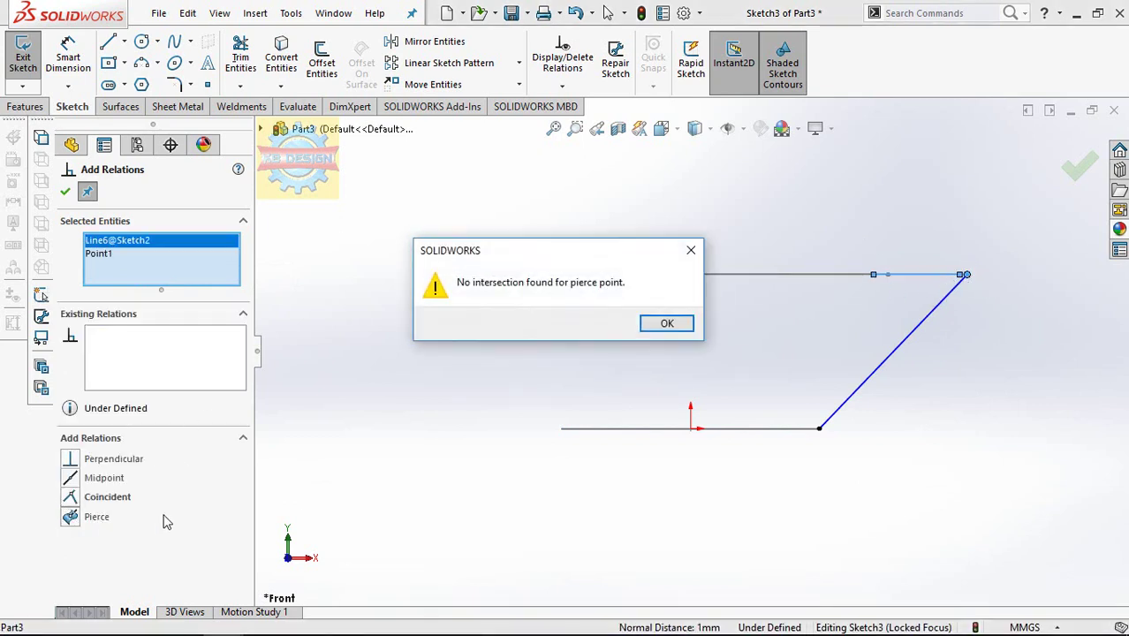
click(681, 332)
scroll(954, 291, down, 2)
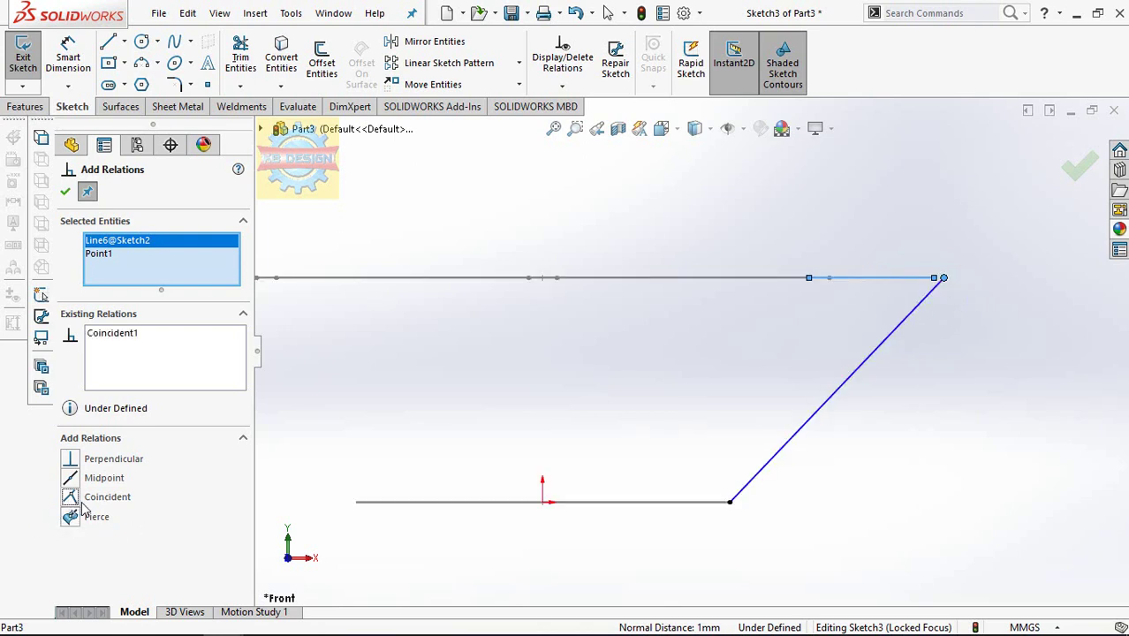
right_click(155, 283)
Step: Make the line's upper endpoint coincident with an octagon corner, then exit Sketch3
click(199, 285)
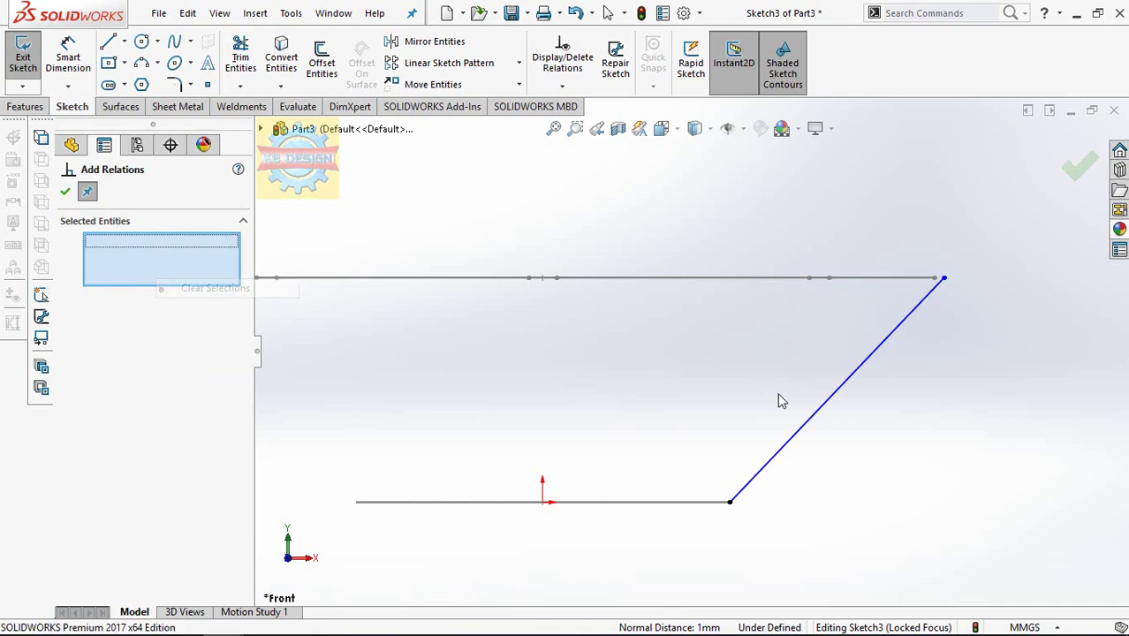
mouse_move(777, 399)
middle_down()
mouse_move(777, 419)
mouse_move(934, 327)
mouse_move(948, 286)
mouse_move(910, 356)
mouse_move(935, 316)
middle_up()
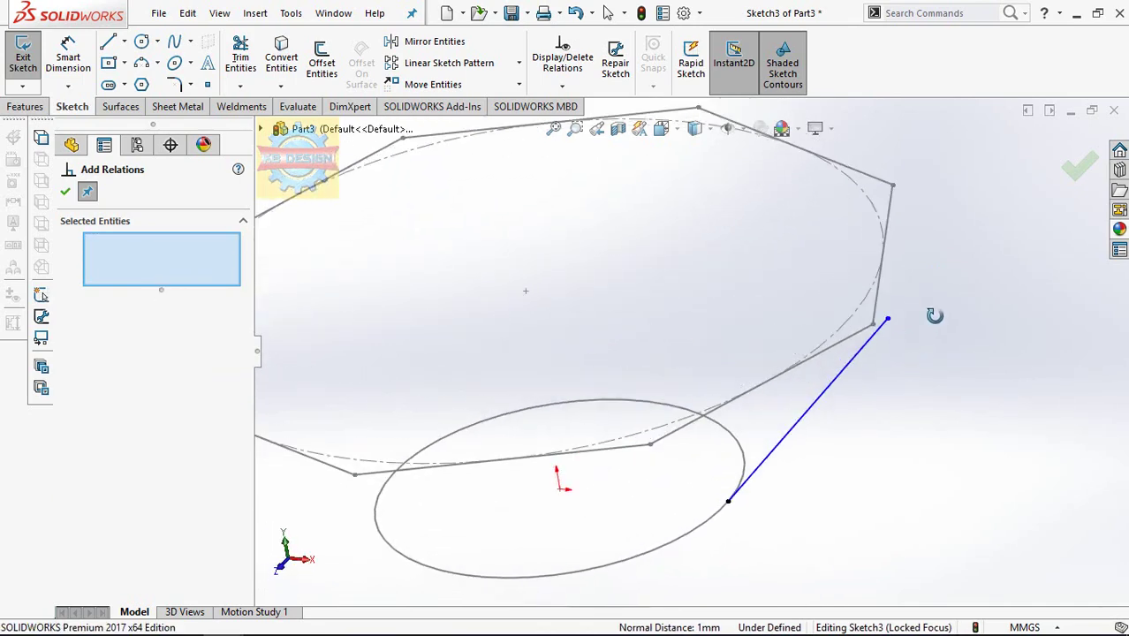
click(562, 88)
click(583, 124)
click(875, 327)
click(888, 320)
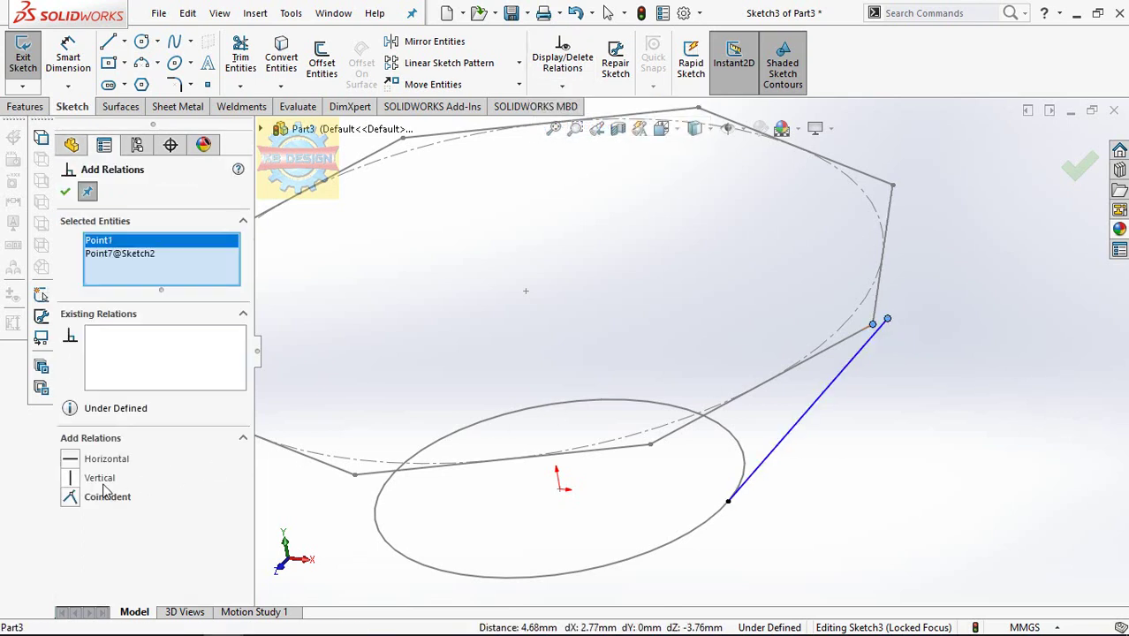
click(72, 500)
mouse_move(773, 382)
middle_down()
mouse_move(746, 459)
mouse_move(764, 459)
mouse_move(751, 462)
mouse_move(789, 508)
middle_up()
click(725, 497)
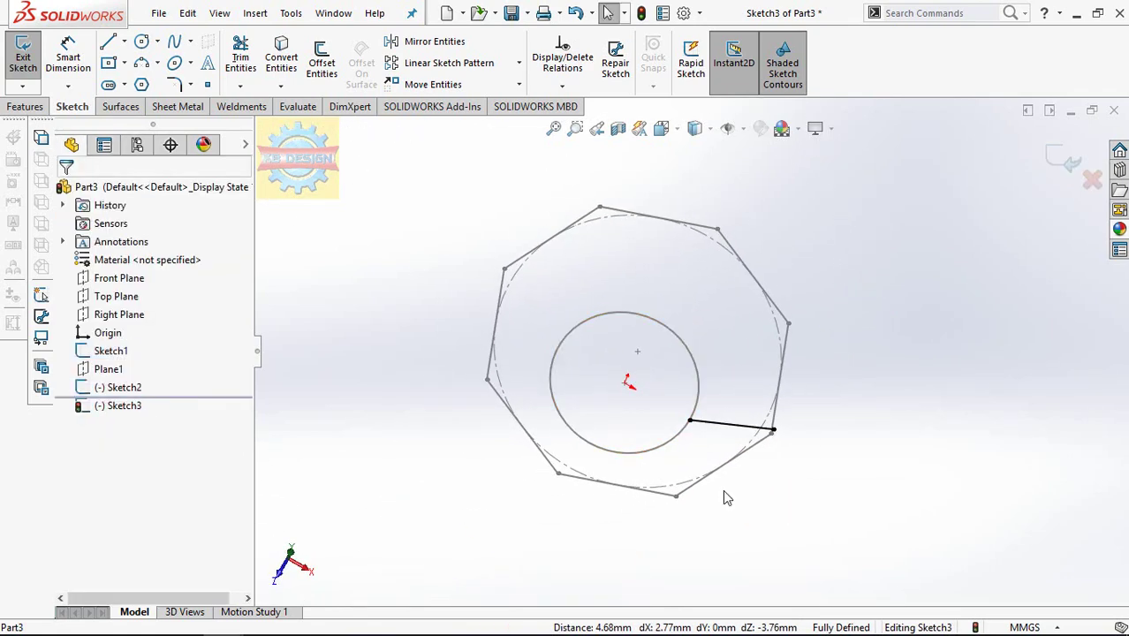
key(ctrl+b)
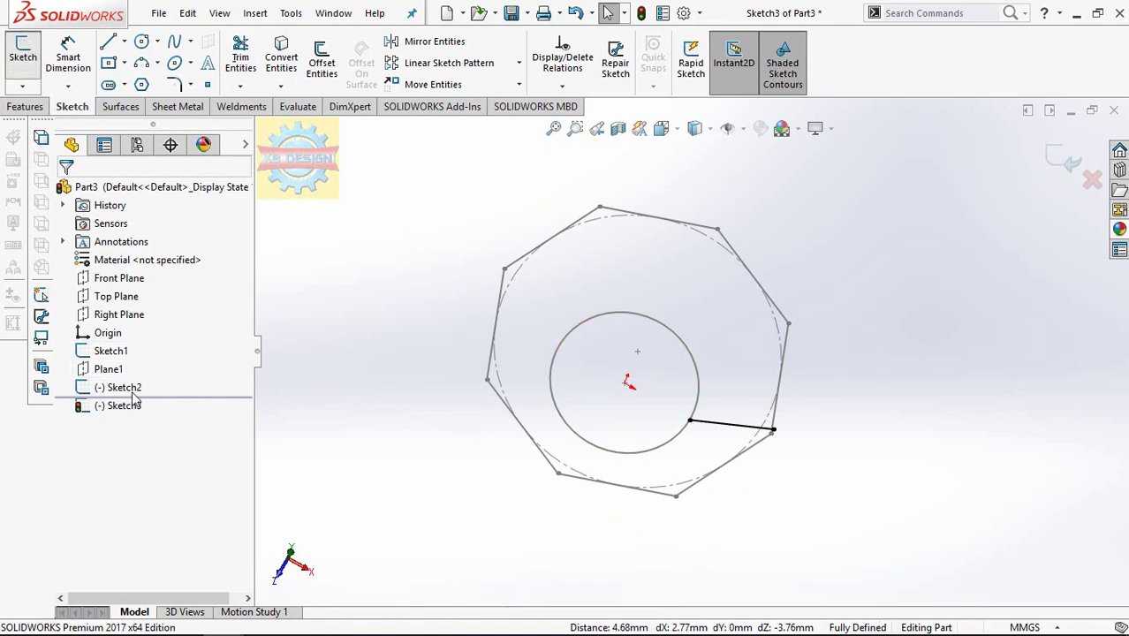
Step: Edit Sketch2 and make the octagon's right corner Horizontal with its centre point, then exit
click(124, 389)
click(195, 364)
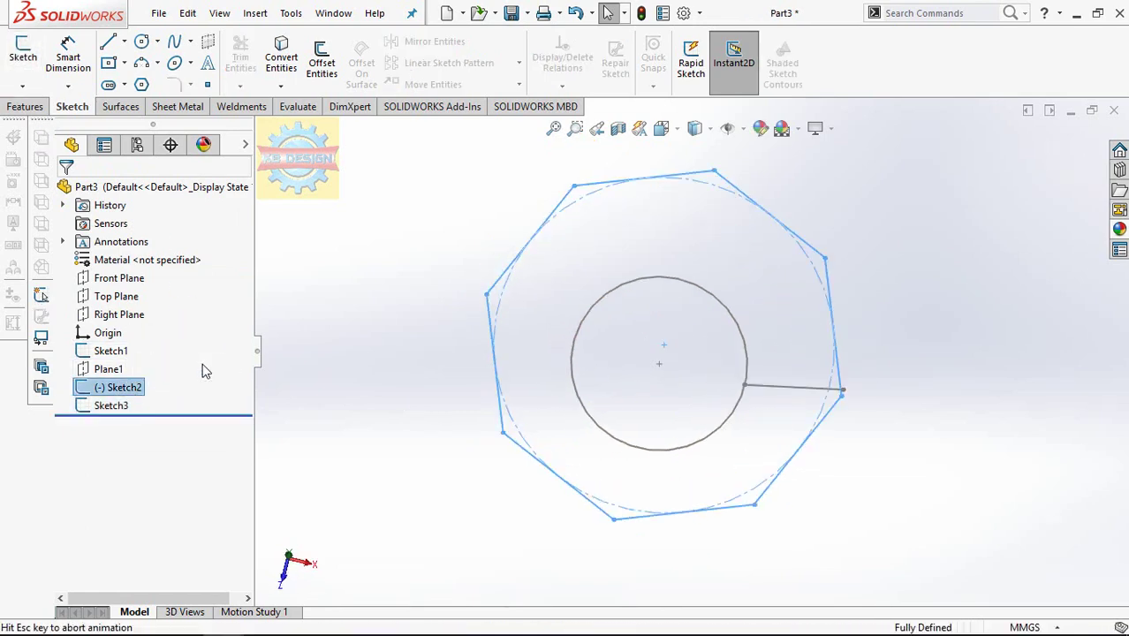
click(25, 51)
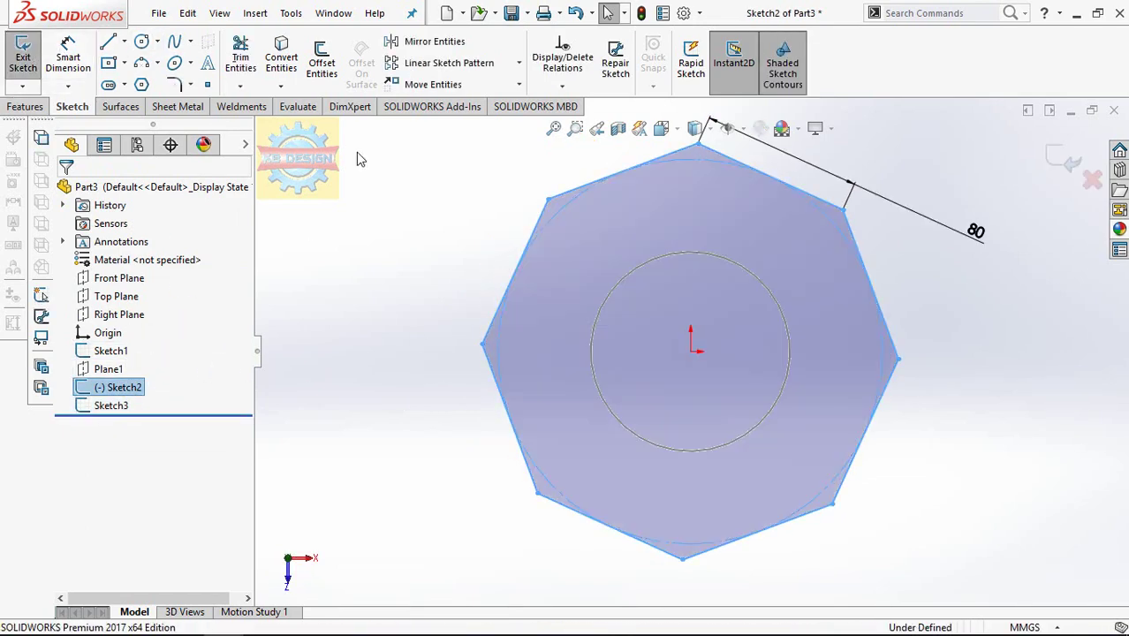
click(562, 86)
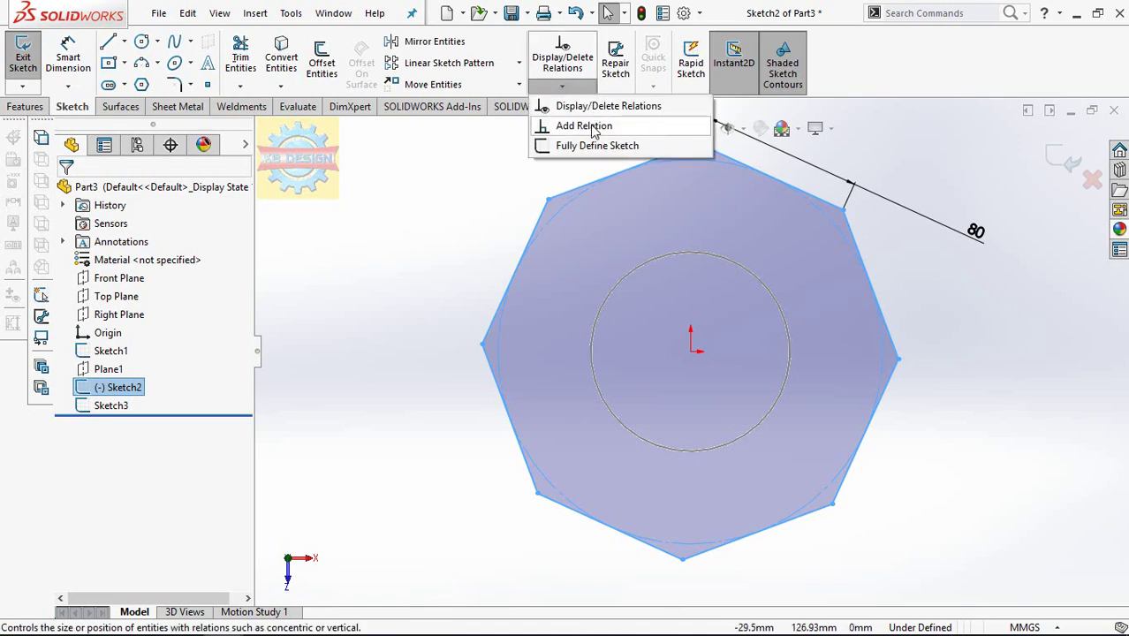
click(579, 127)
click(698, 145)
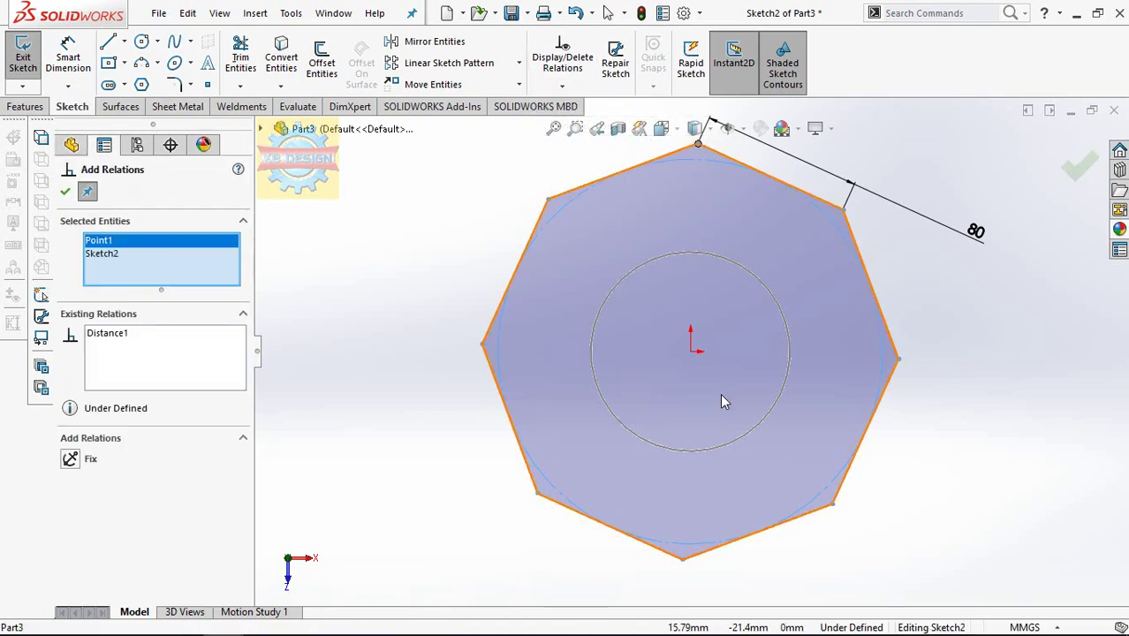
click(693, 352)
click(70, 460)
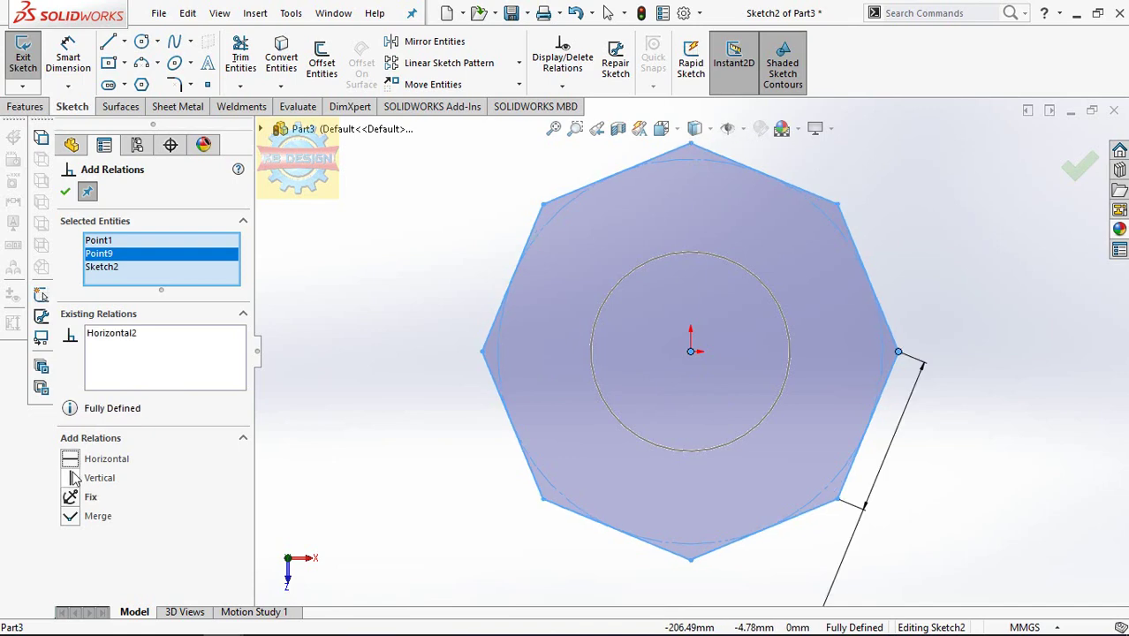
click(25, 71)
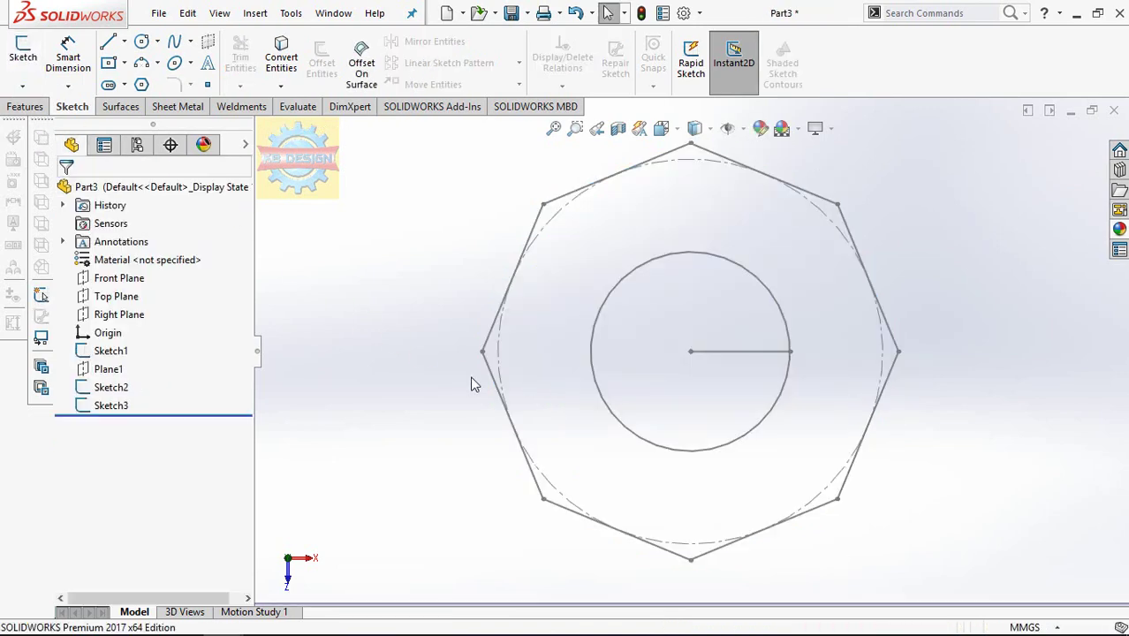
Step: Edit Sketch3 face-on and drag the line's upper end out past the octagon corner
mouse_move(472, 386)
middle_down()
mouse_move(472, 244)
mouse_move(285, 267)
middle_up()
click(114, 412)
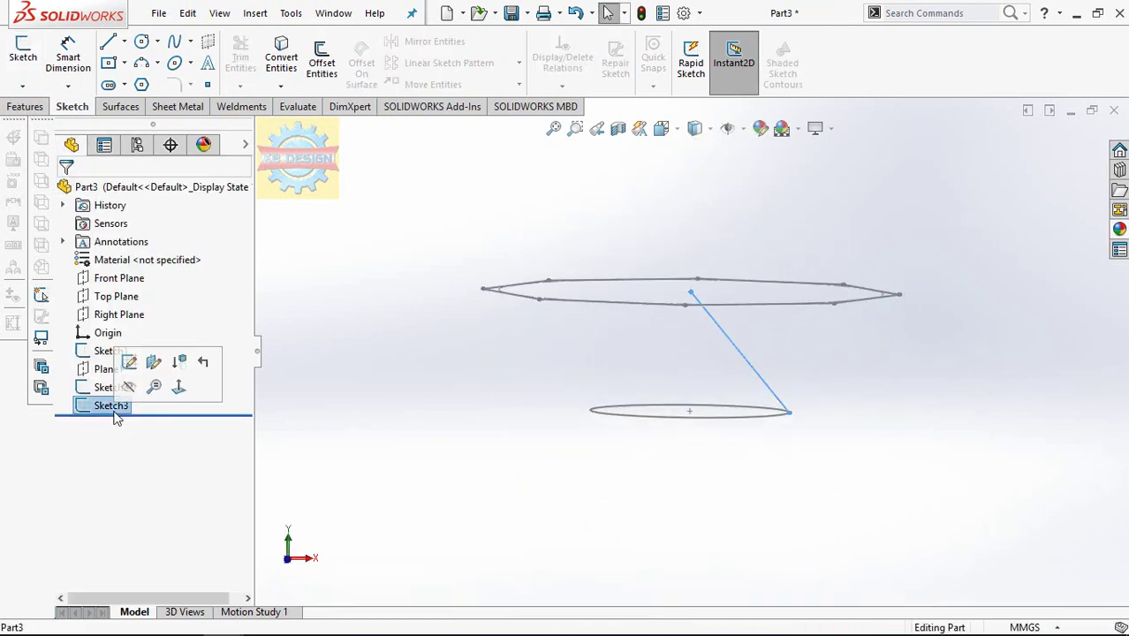
click(178, 386)
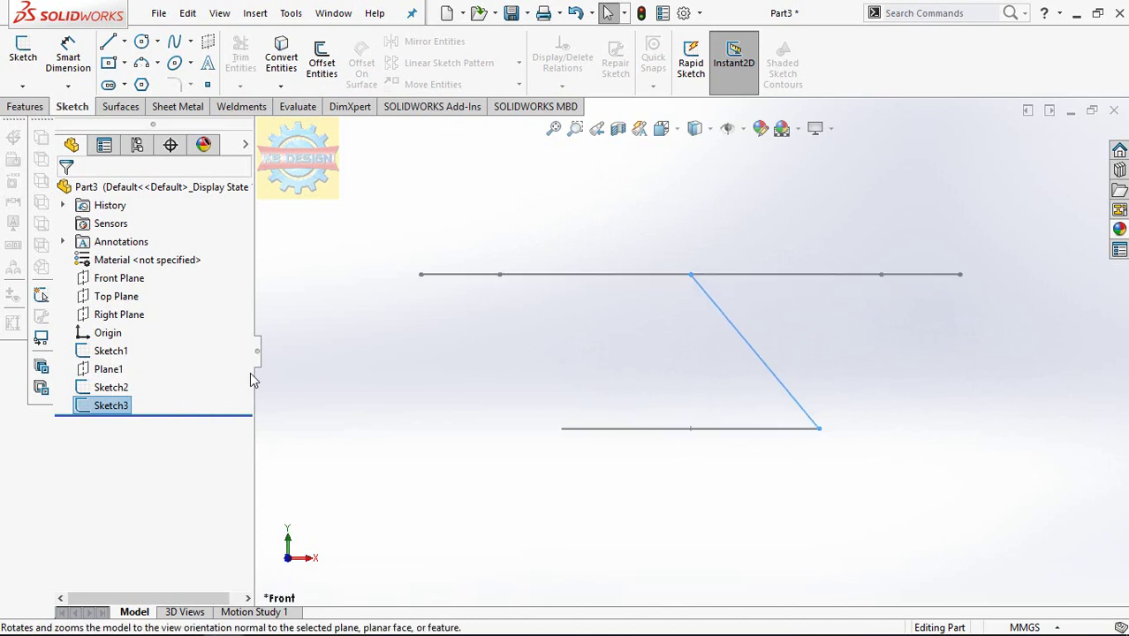
click(23, 61)
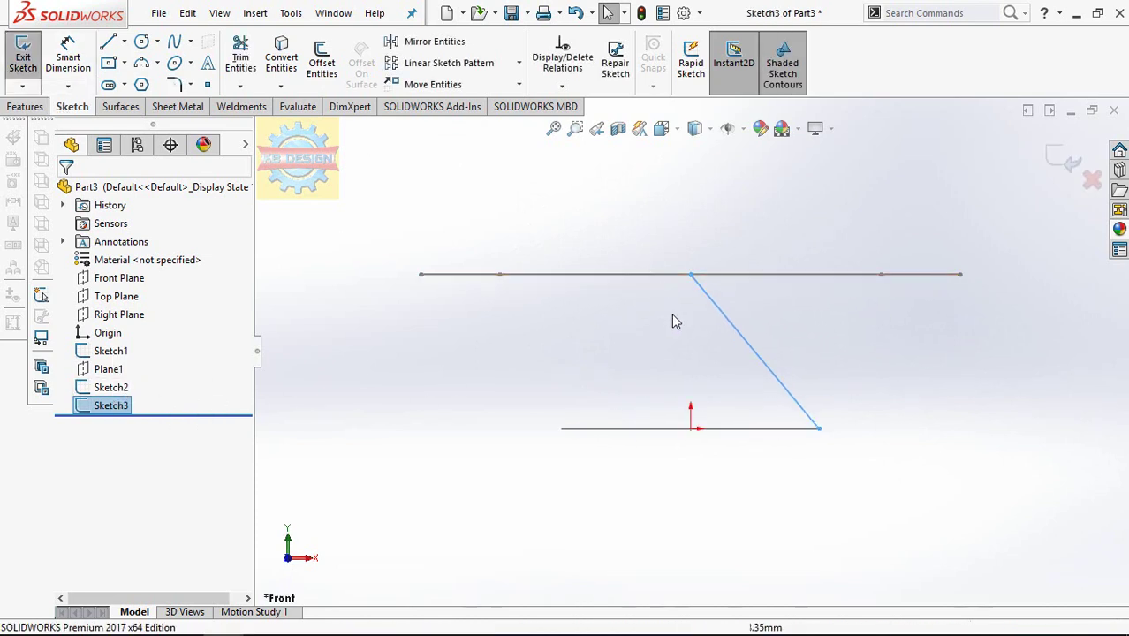
click(692, 276)
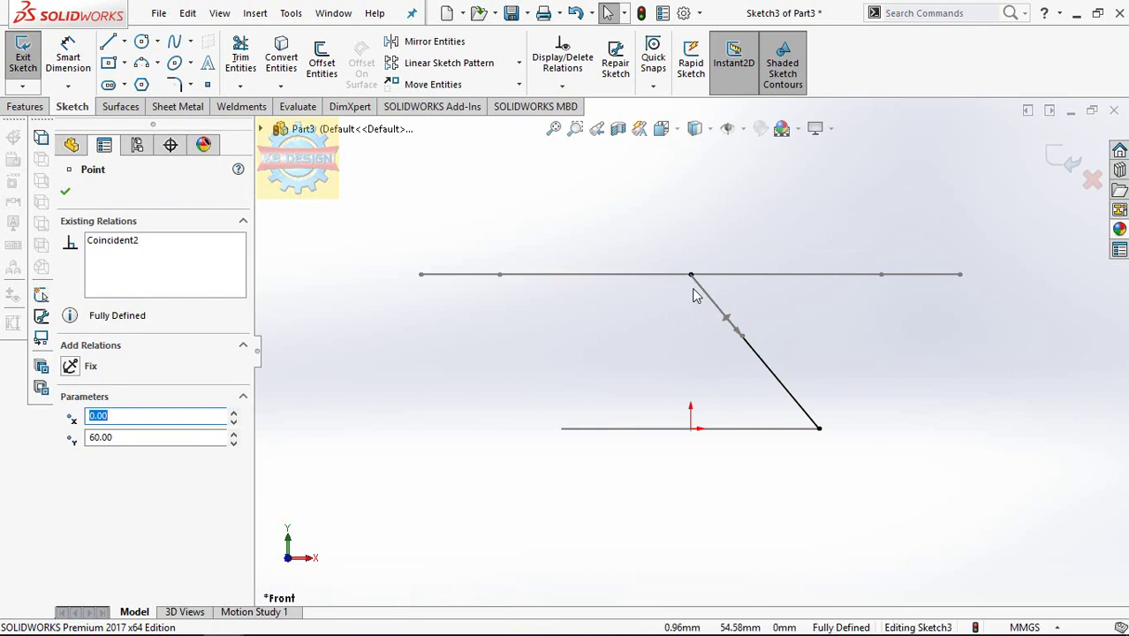
click(694, 285)
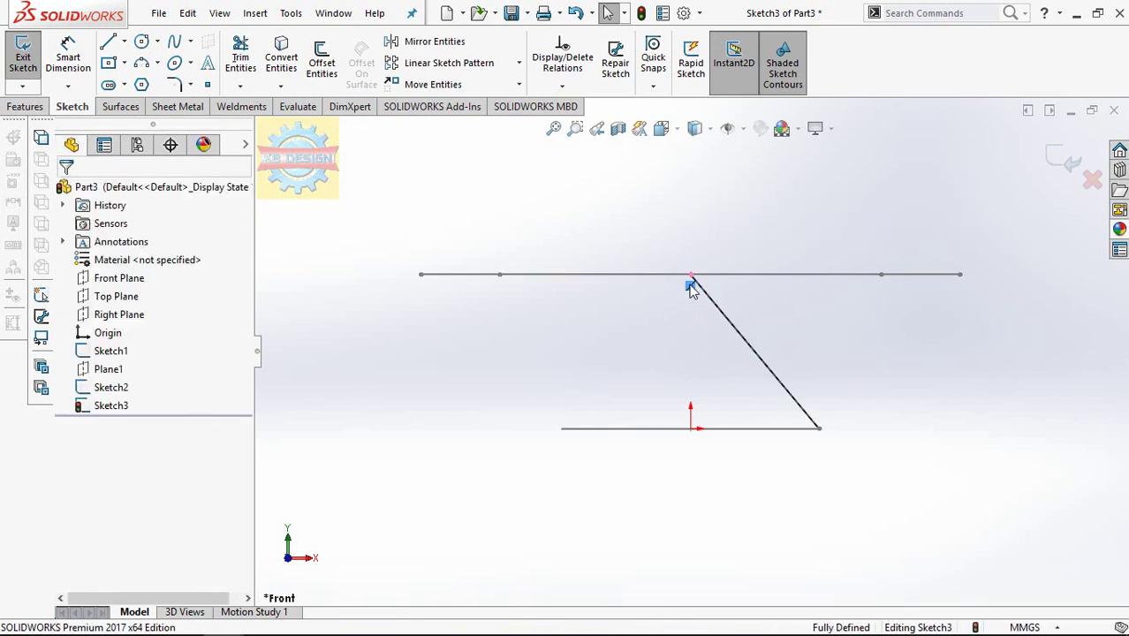
drag(693, 284, 999, 284)
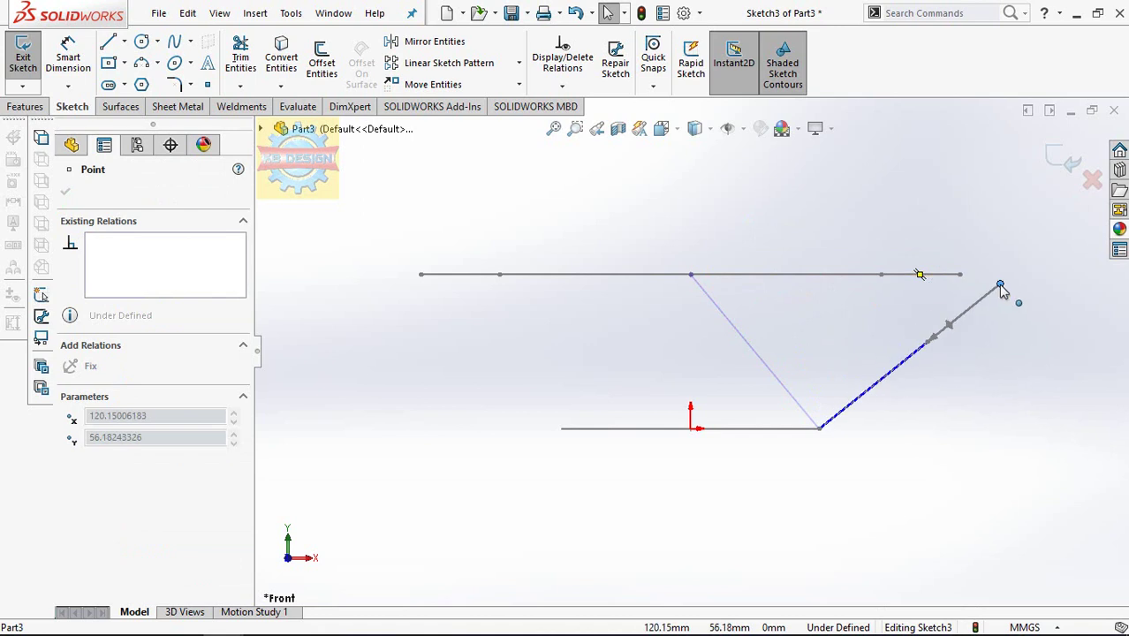
key(Escape)
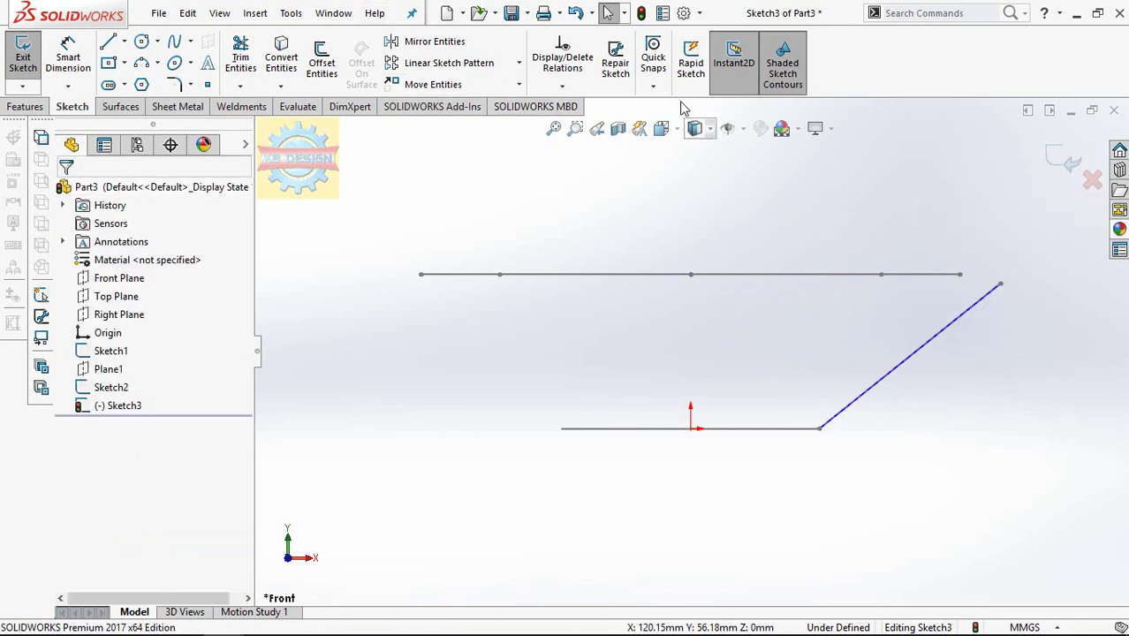
Step: Pierce the line's upper endpoint onto octagon edge Line8
click(562, 86)
click(588, 124)
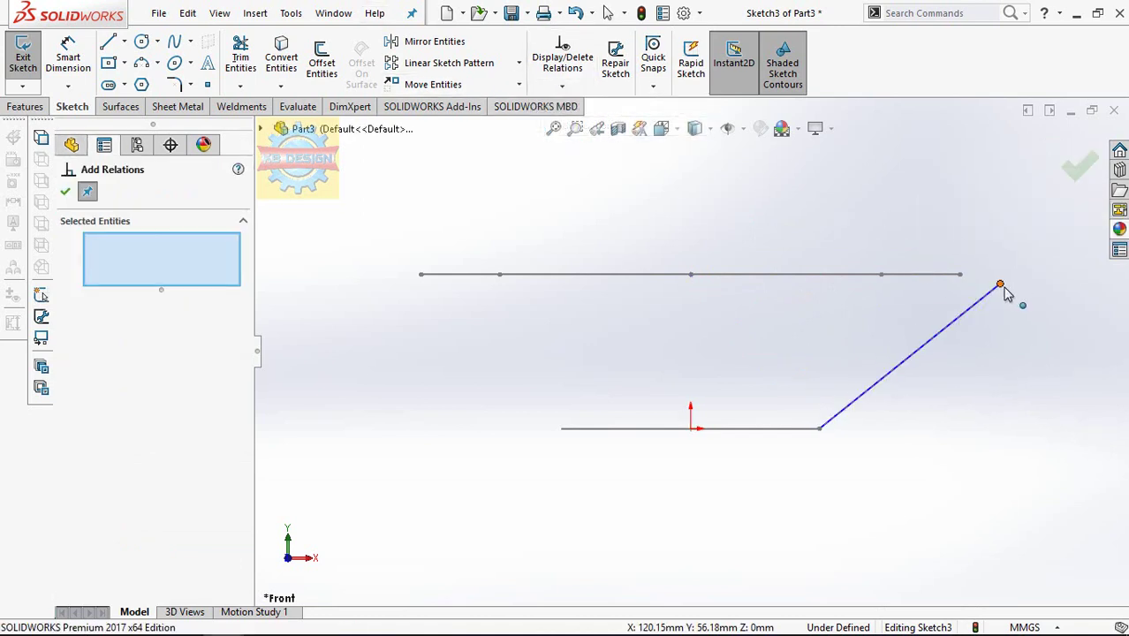
click(1001, 285)
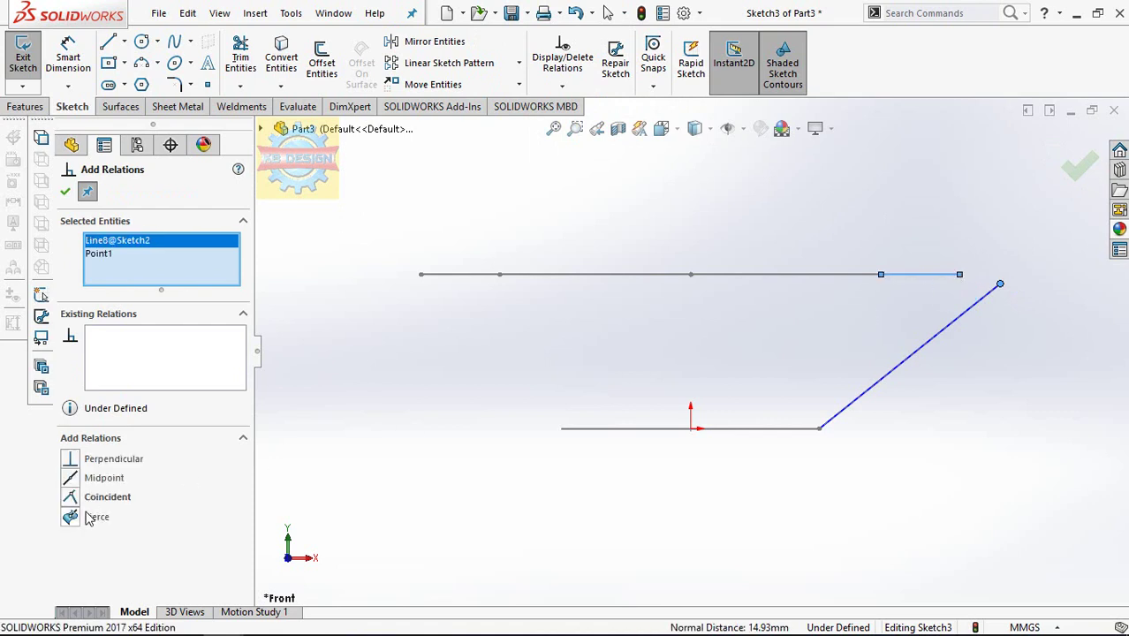
click(75, 517)
key(Escape)
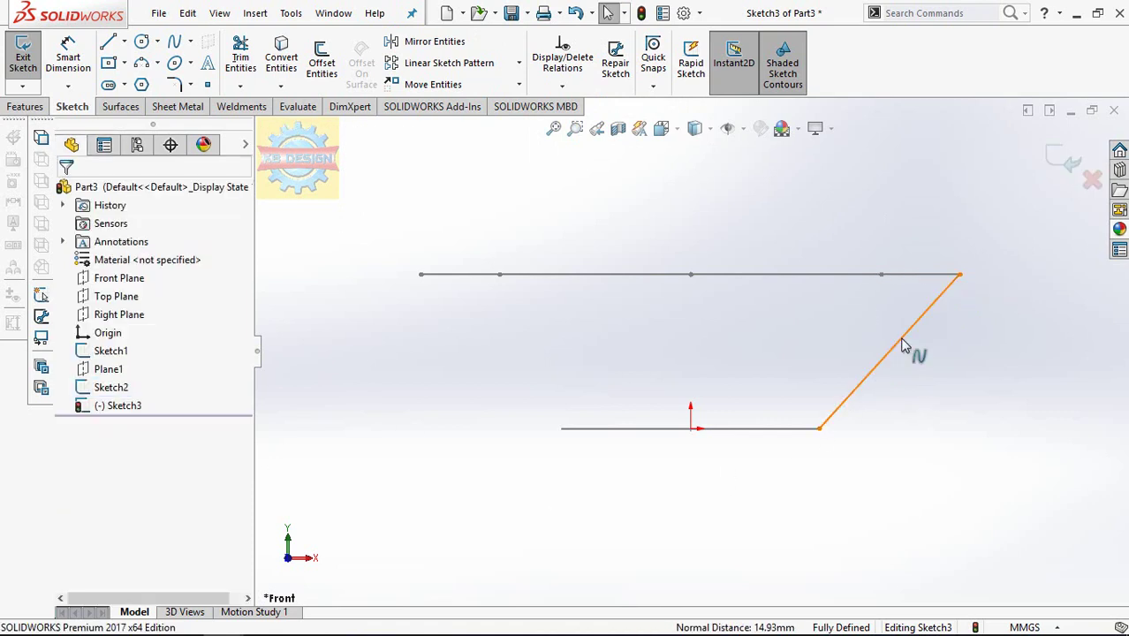
Step: Drag the middle of the slanted line to bend it into a curve
click(904, 339)
mouse_move(904, 338)
mouse_down()
mouse_move(848, 382)
mouse_move(918, 404)
mouse_up()
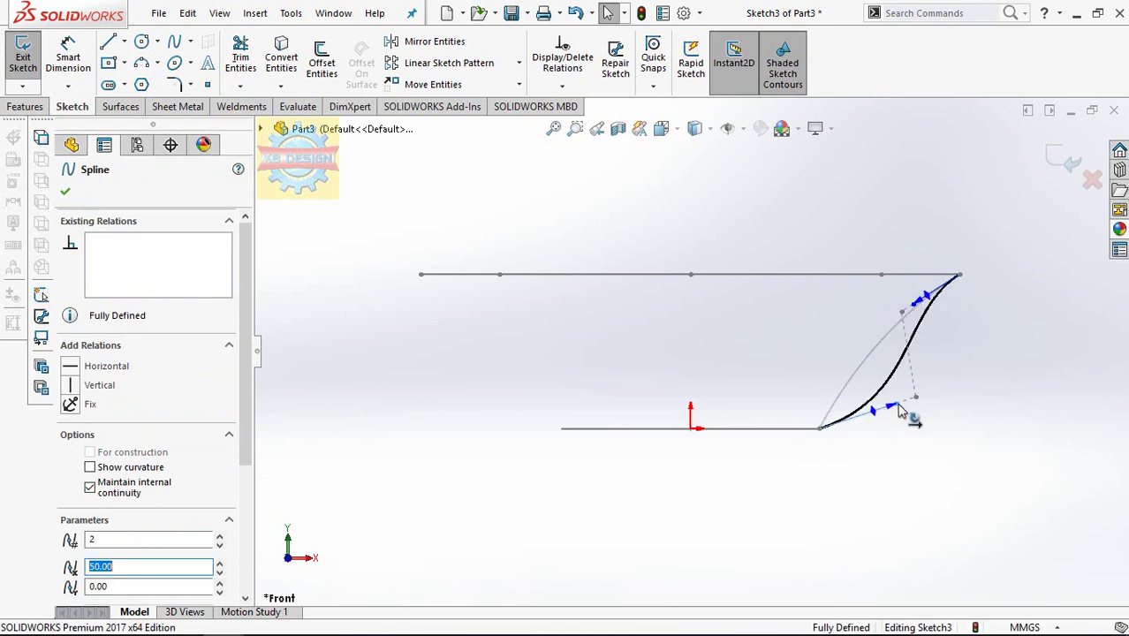
scroll(987, 380, down, 3)
key(Escape)
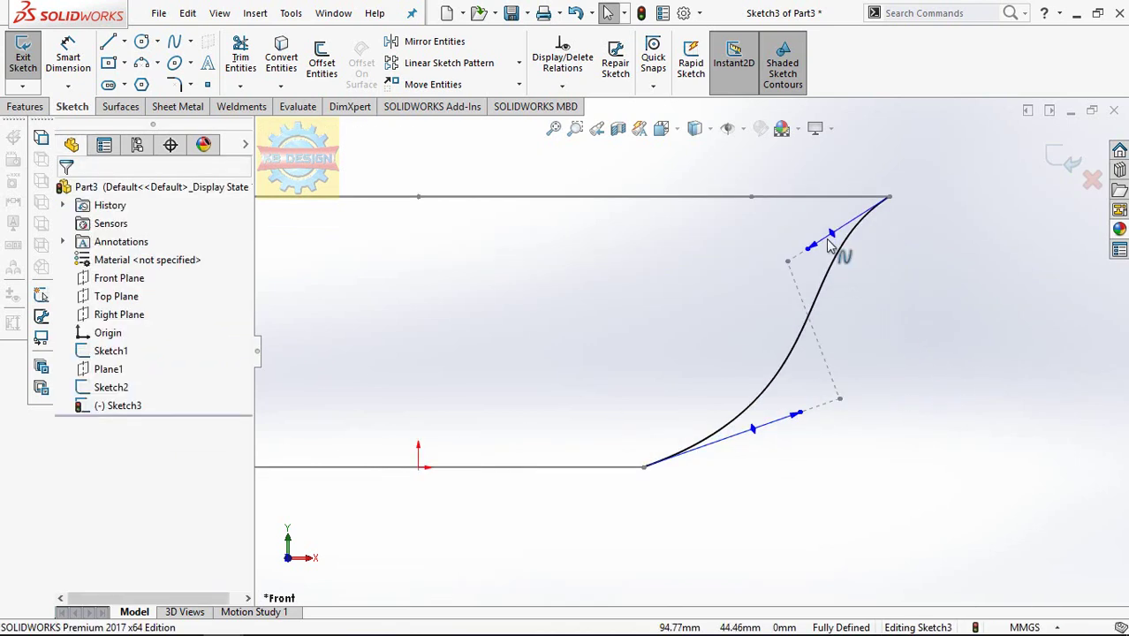
Step: Make the spline's two tangent handles parallel
click(562, 86)
click(582, 131)
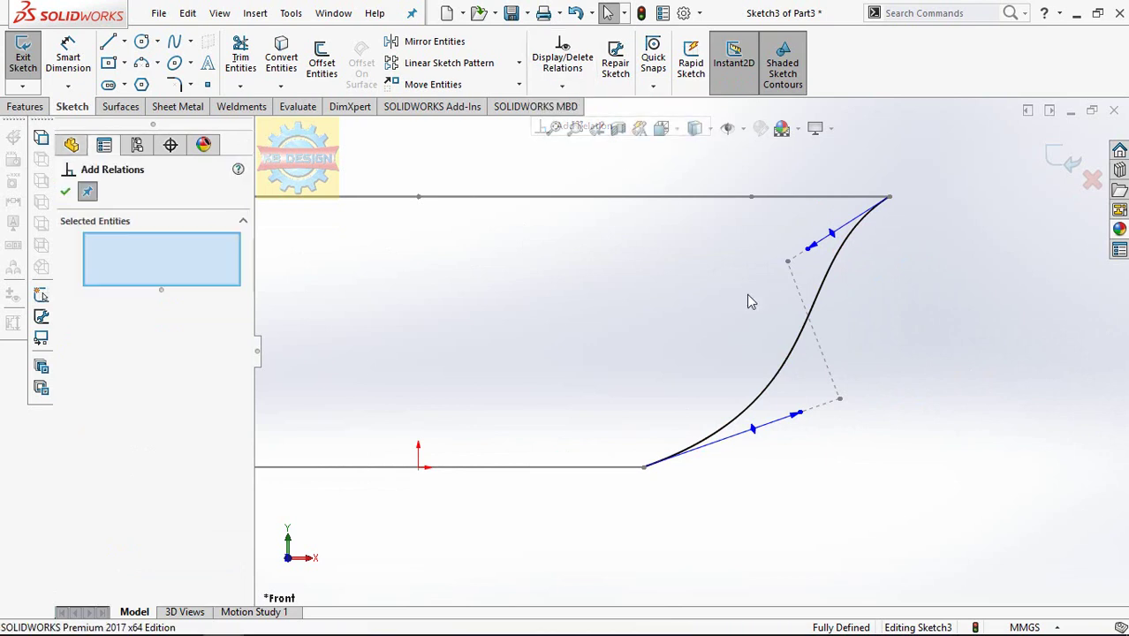
click(757, 429)
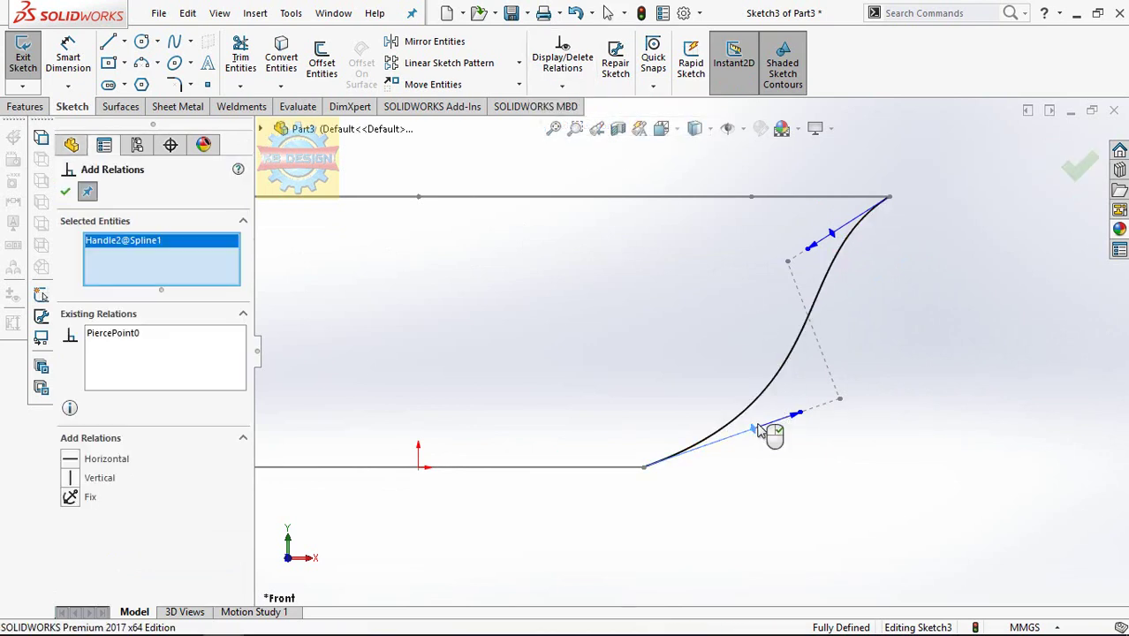
click(837, 237)
click(74, 537)
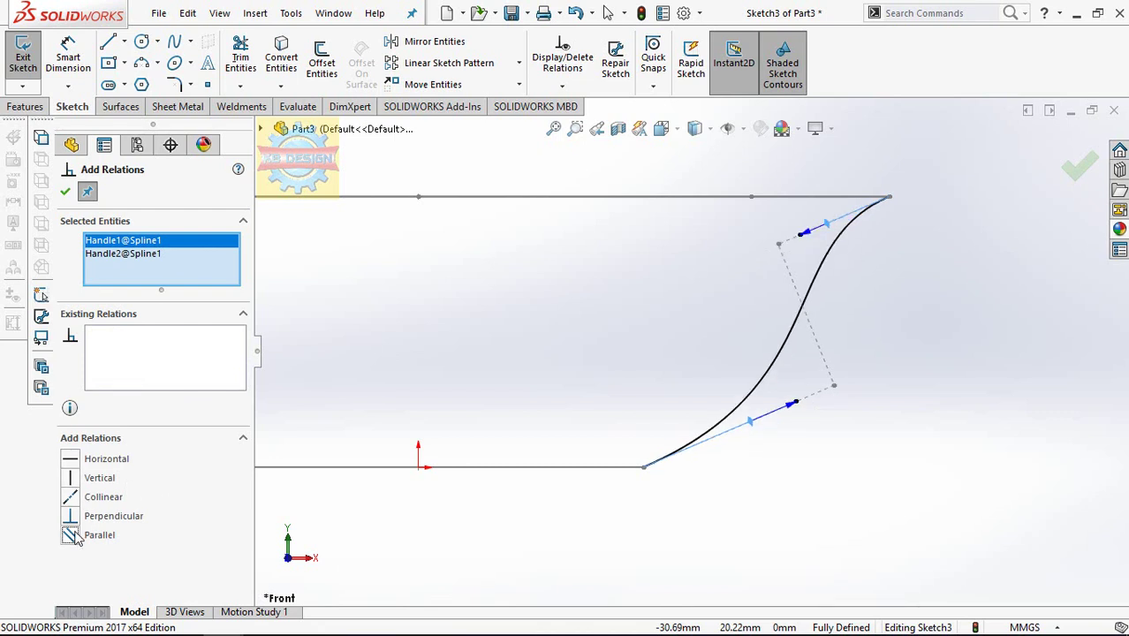
click(65, 192)
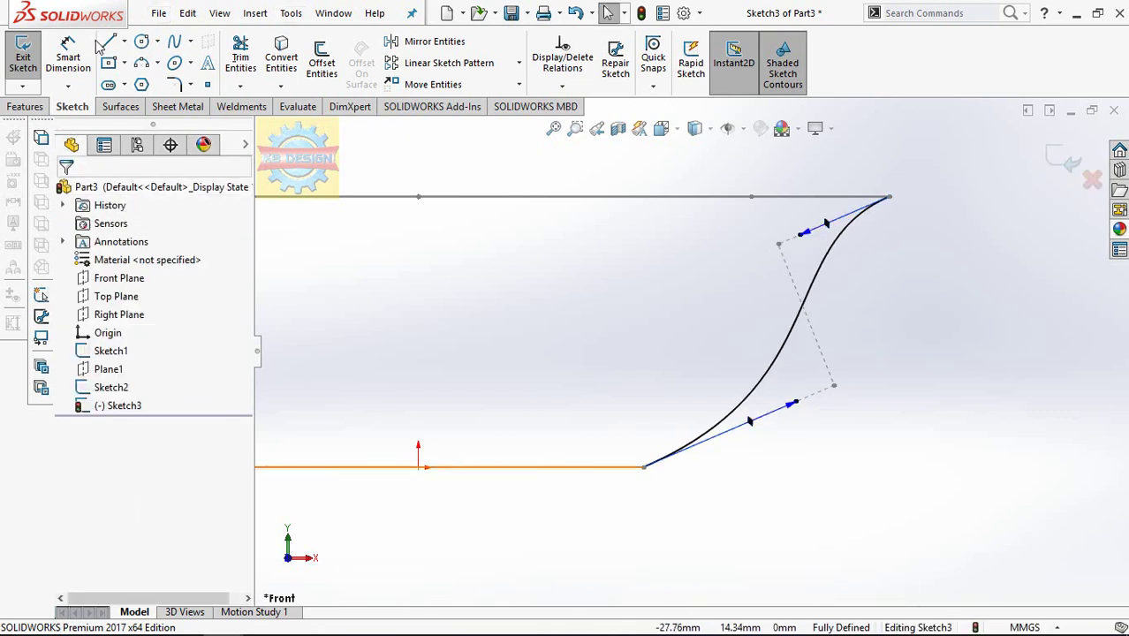
click(68, 55)
Step: Dimension the spline's tangent angle to 8°
click(827, 226)
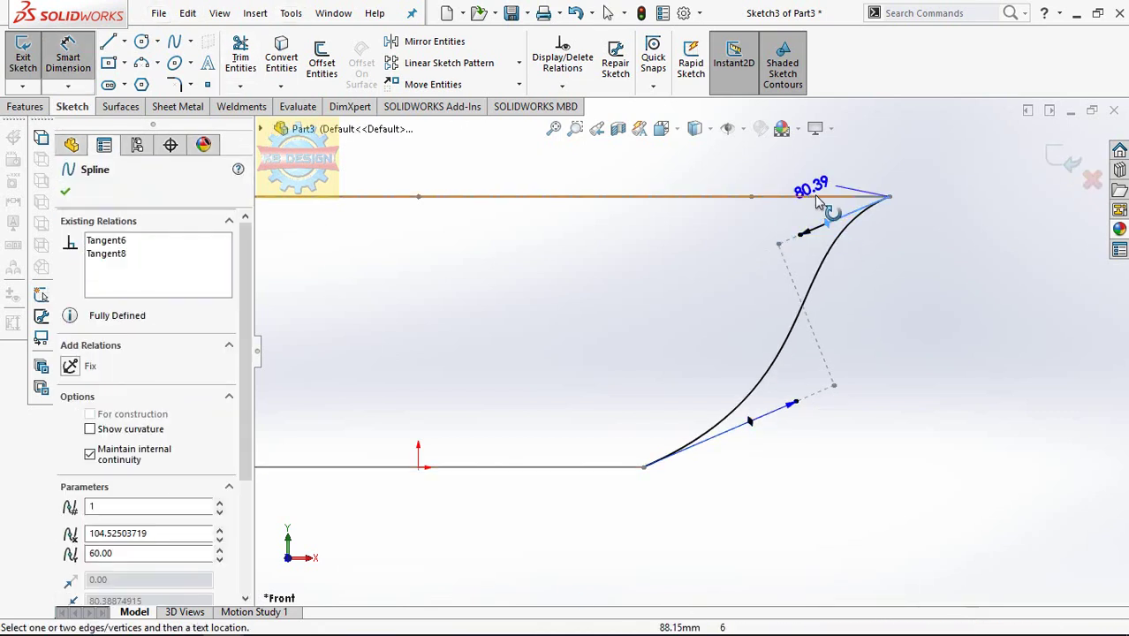
click(698, 240)
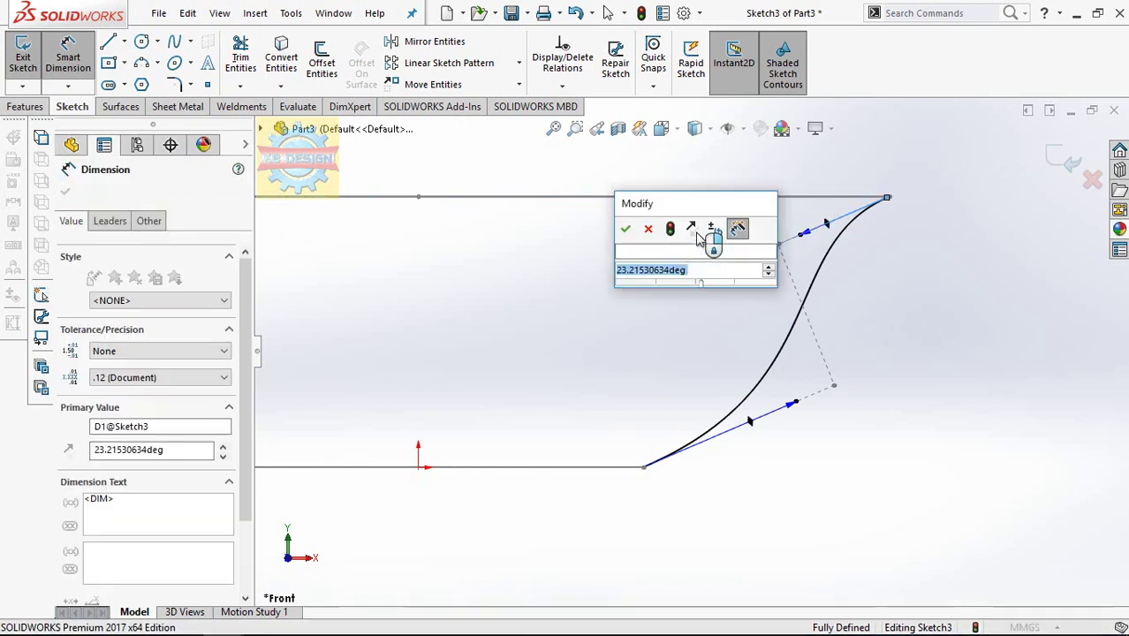
text(8)
key(Return)
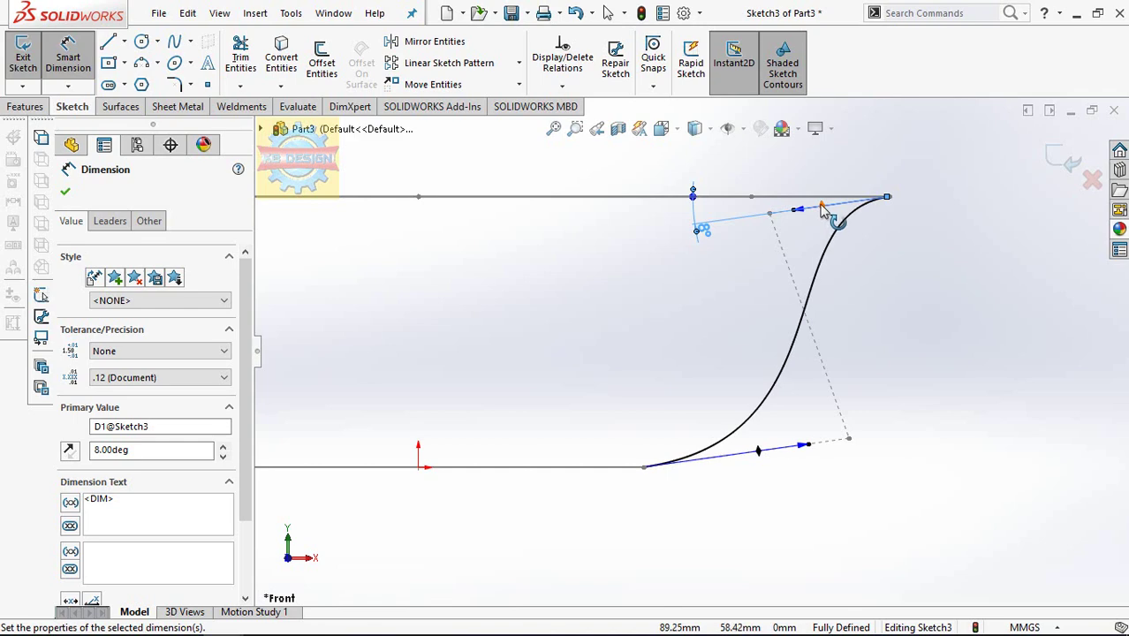
Step: Set the upper tangent length to 90 mm and the lower to 130 mm
click(821, 206)
click(842, 175)
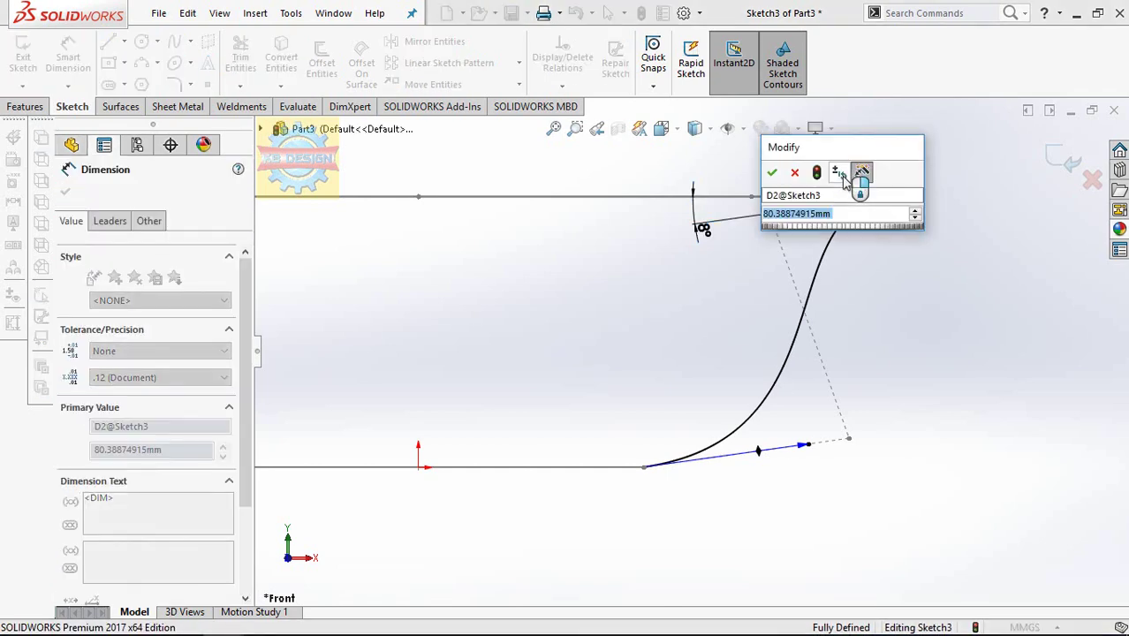
text(90)
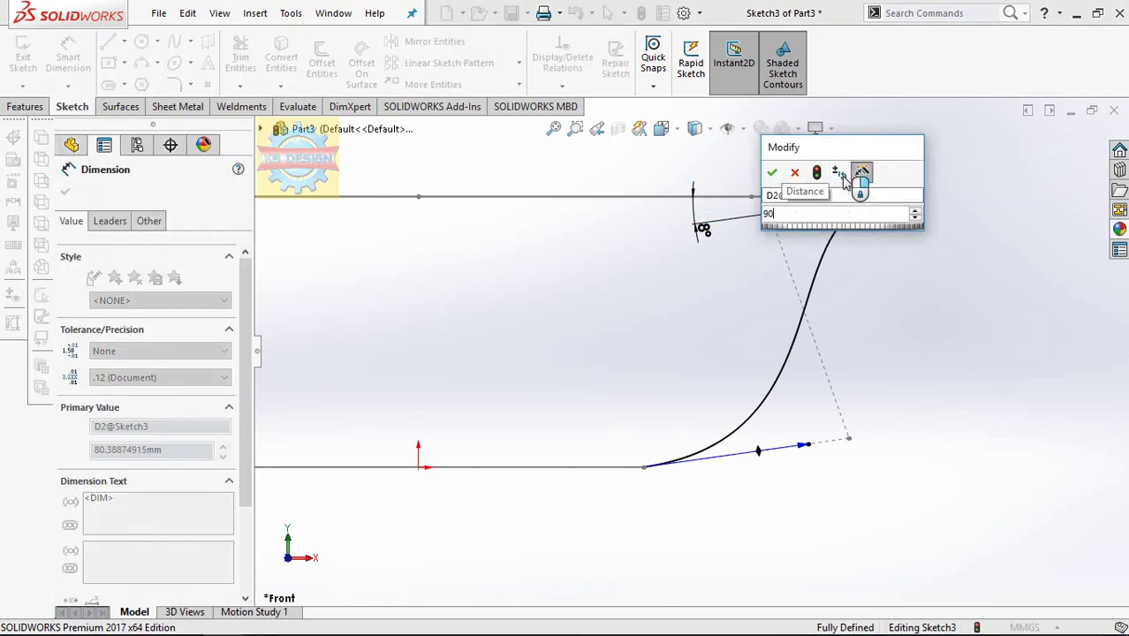
key(Return)
click(745, 420)
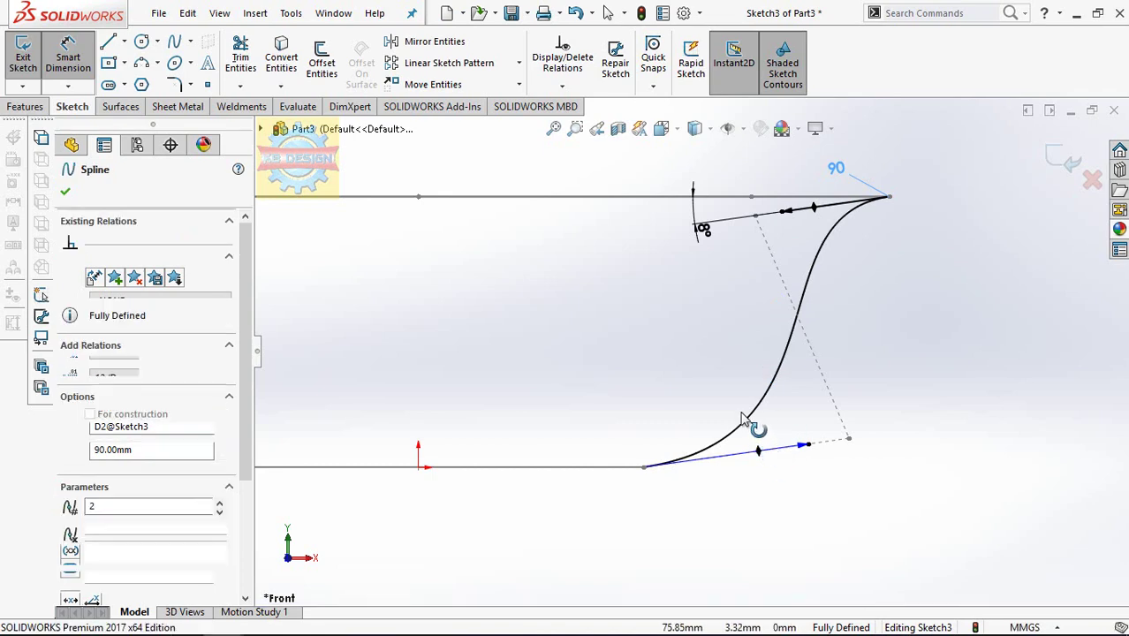
click(742, 413)
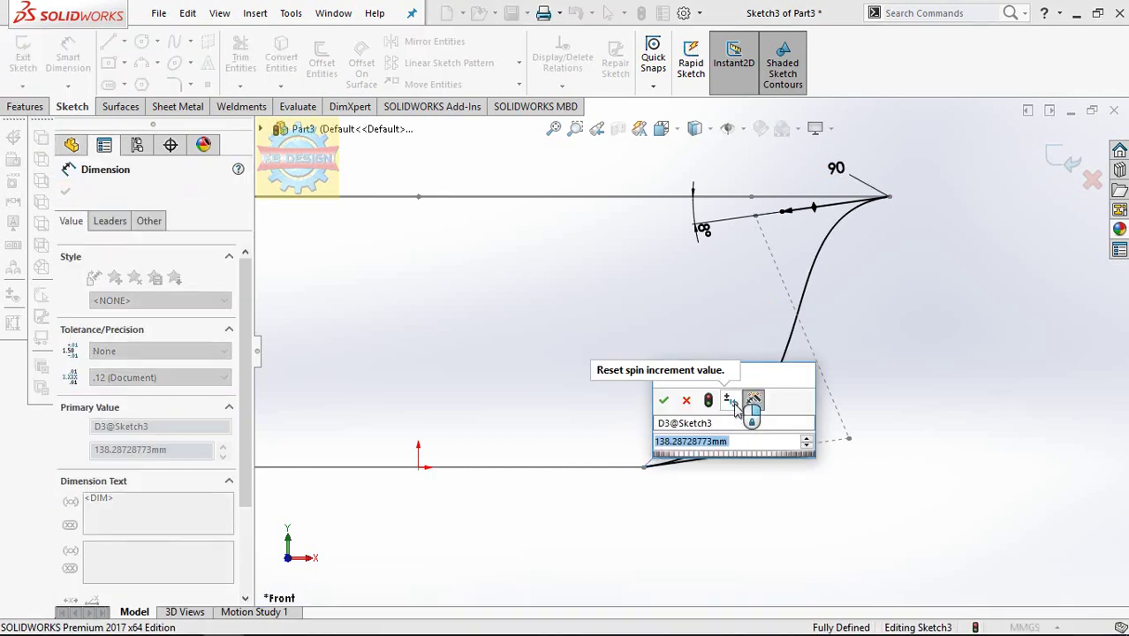
text(130)
key(Return)
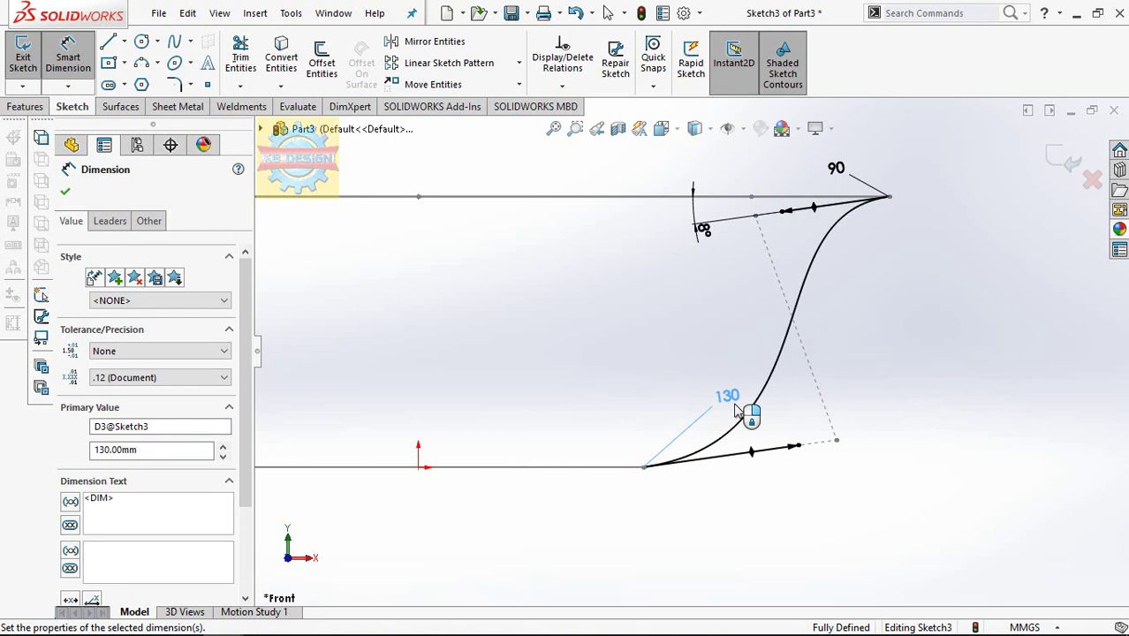
key(Escape)
key(Escape)
key(f)
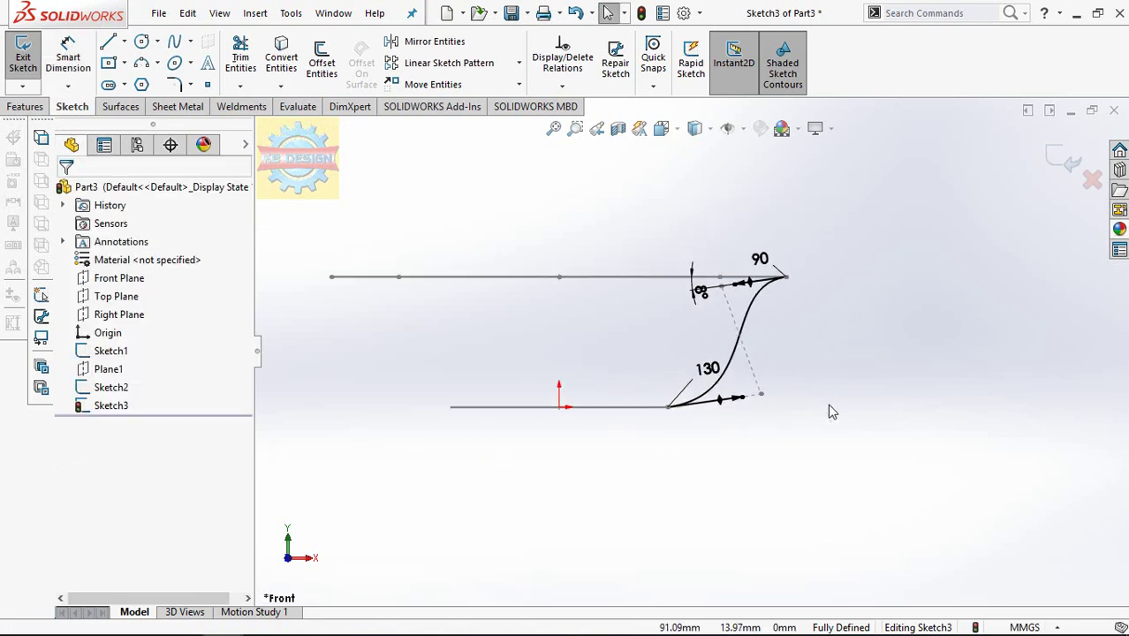
Step: Draw a vertical centerline upward from the origin
click(124, 41)
click(150, 81)
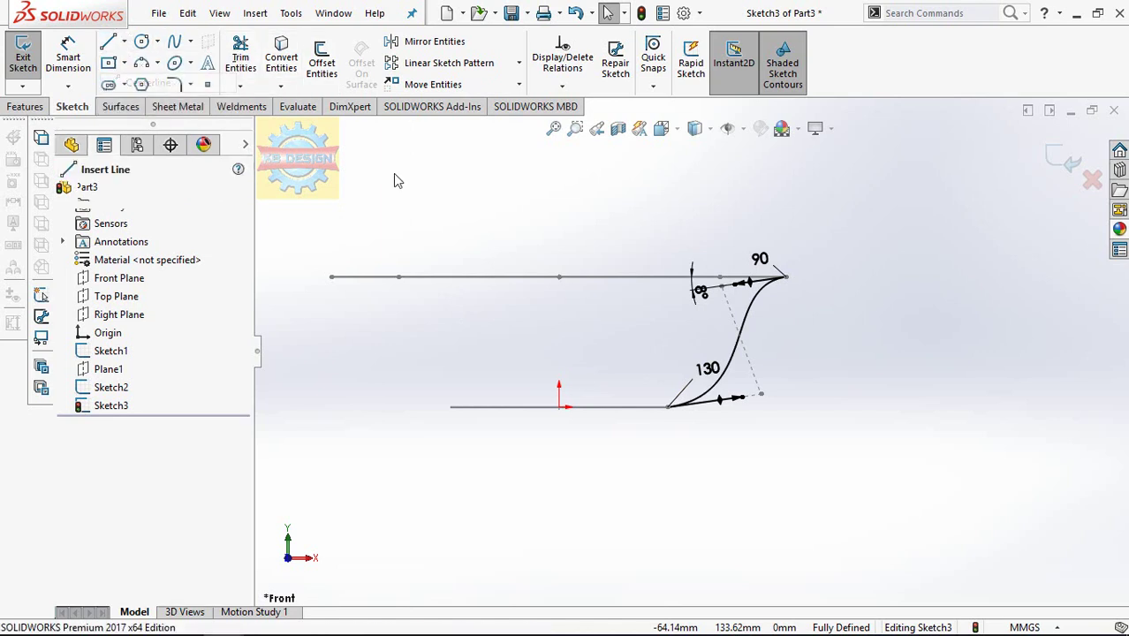
click(558, 407)
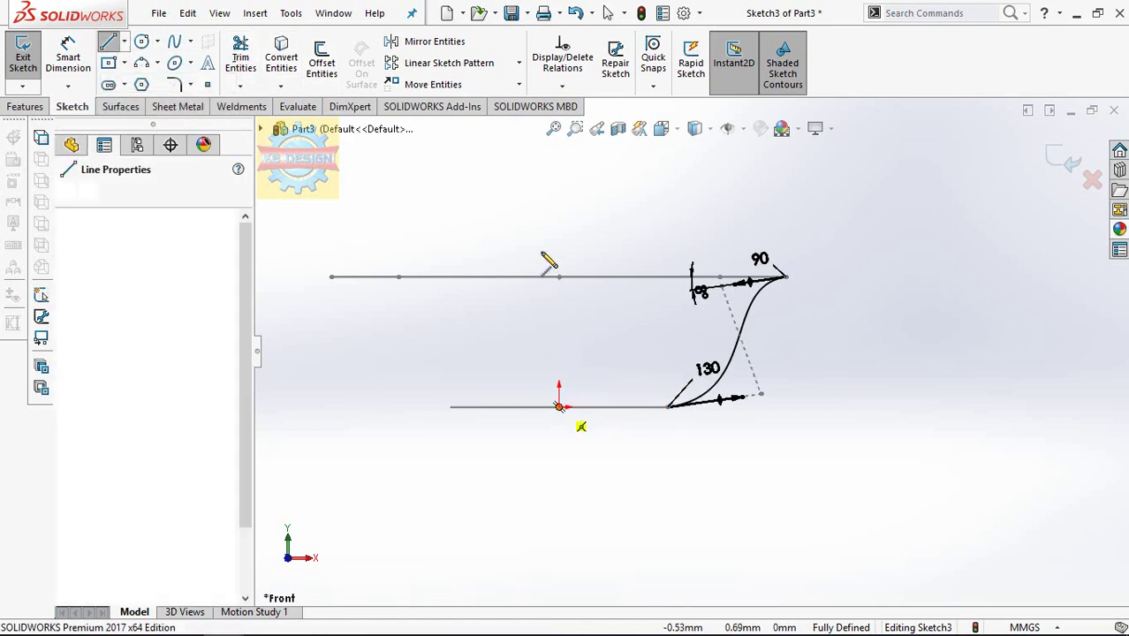
click(559, 229)
key(Escape)
Step: Mirror the spline about the centerline and close Sketch3
drag(621, 222, 812, 490)
click(417, 44)
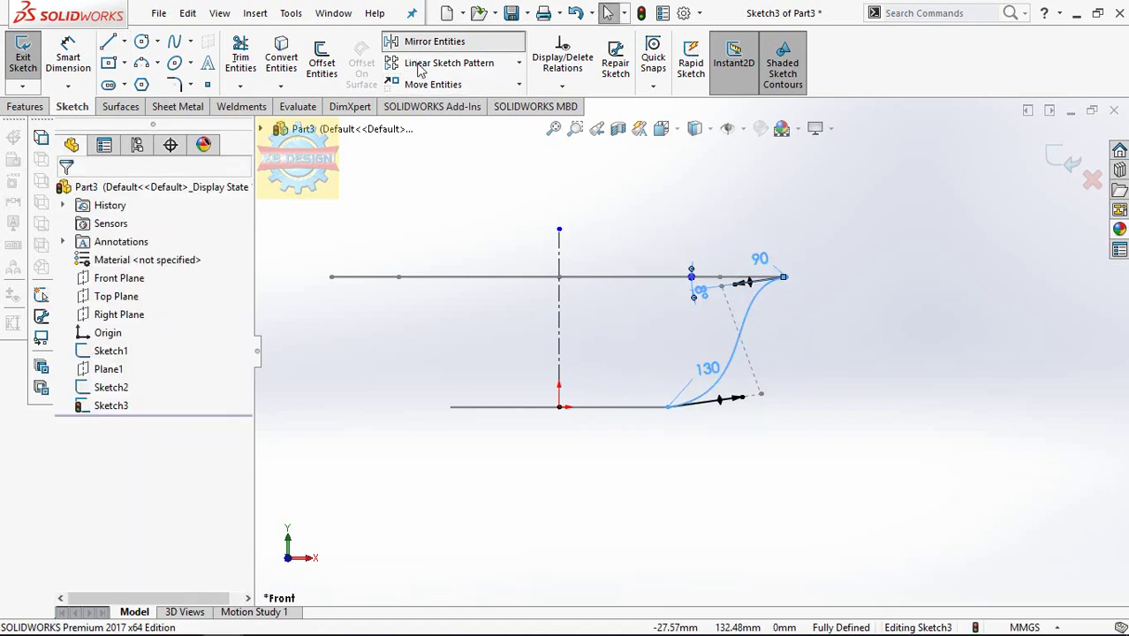
click(210, 389)
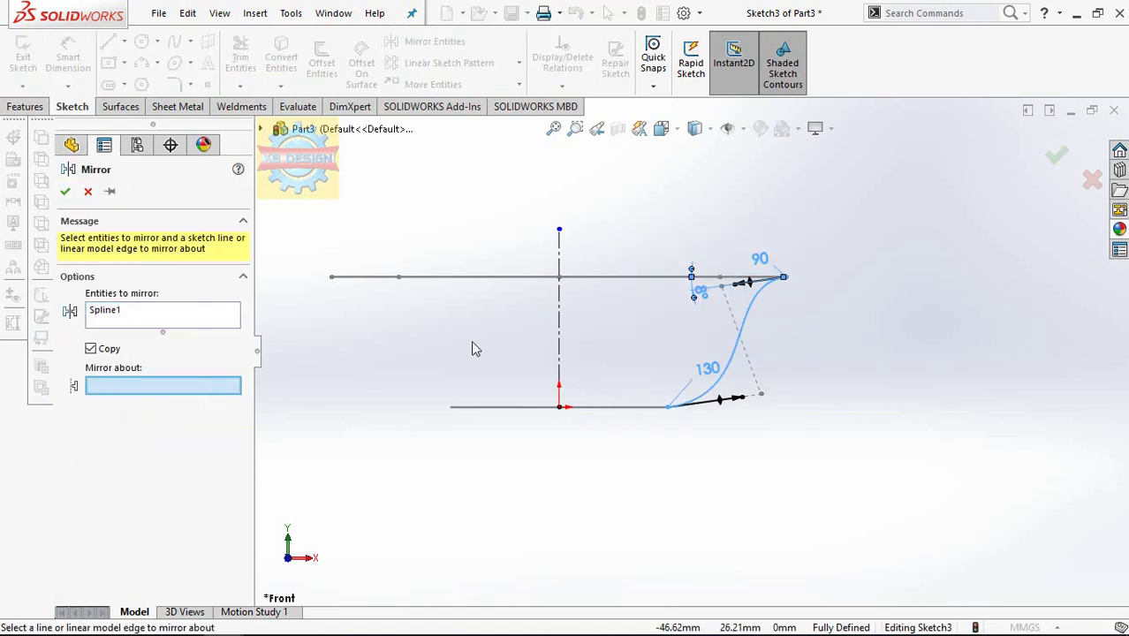
click(559, 314)
click(64, 192)
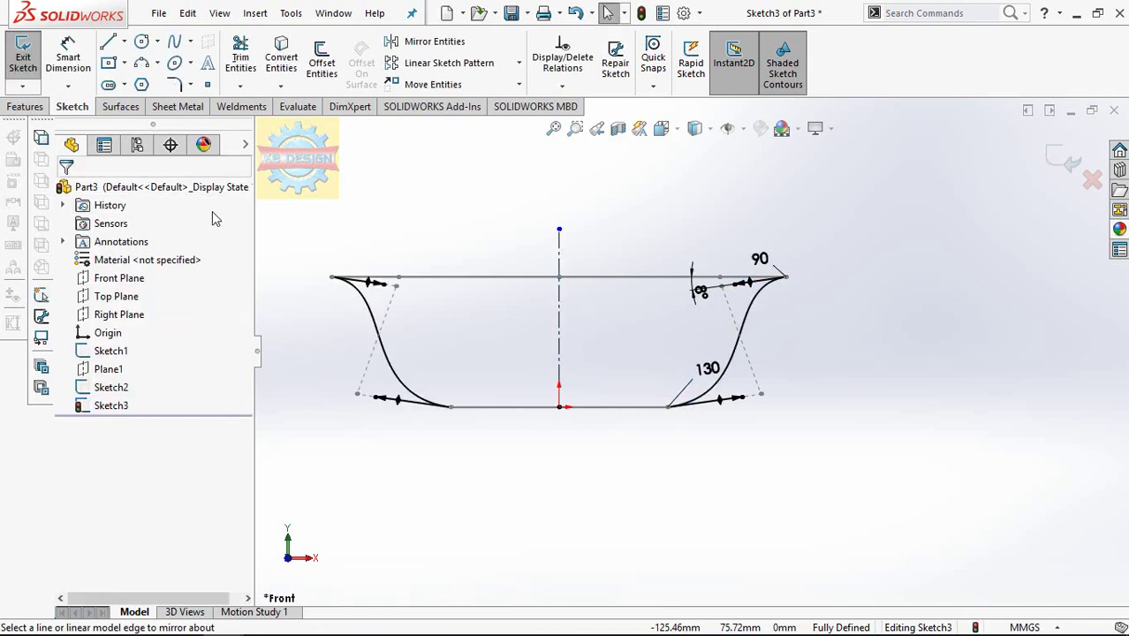
drag(287, 185, 871, 468)
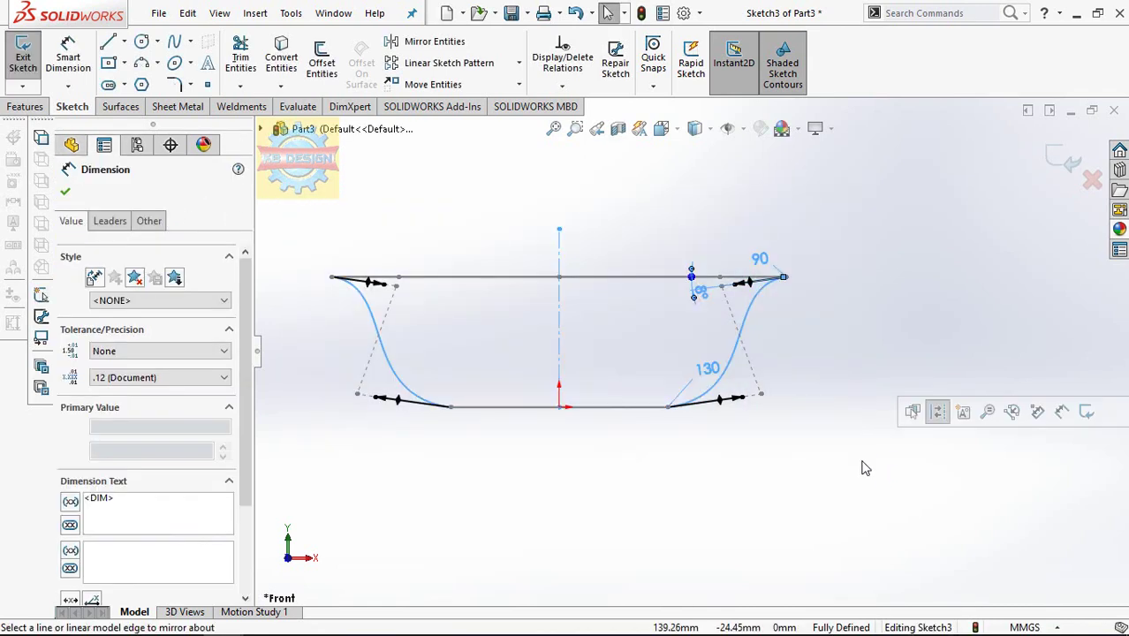
click(24, 55)
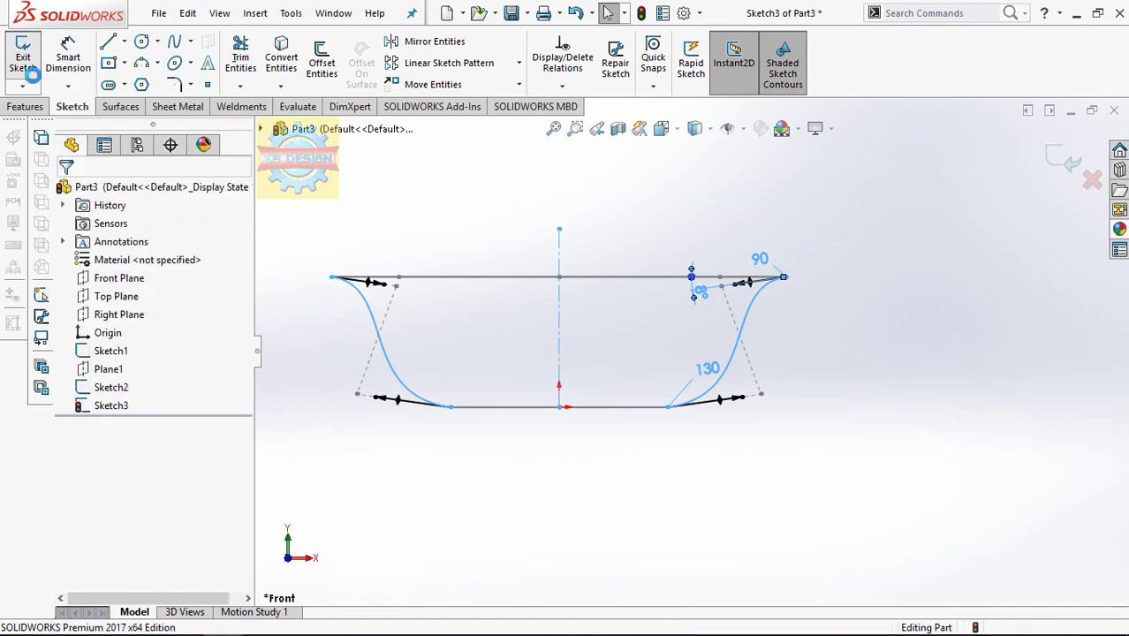
Step: Open a sketch on the Right Plane, view it normal-to, and select its splines, line and dimension
click(123, 314)
click(223, 295)
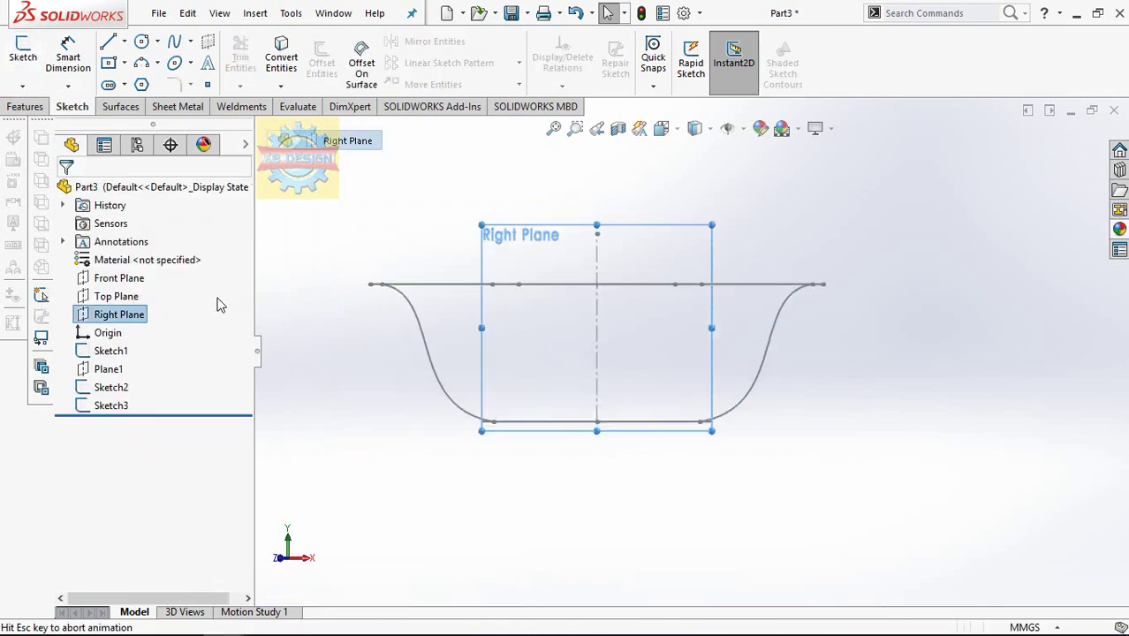
click(23, 53)
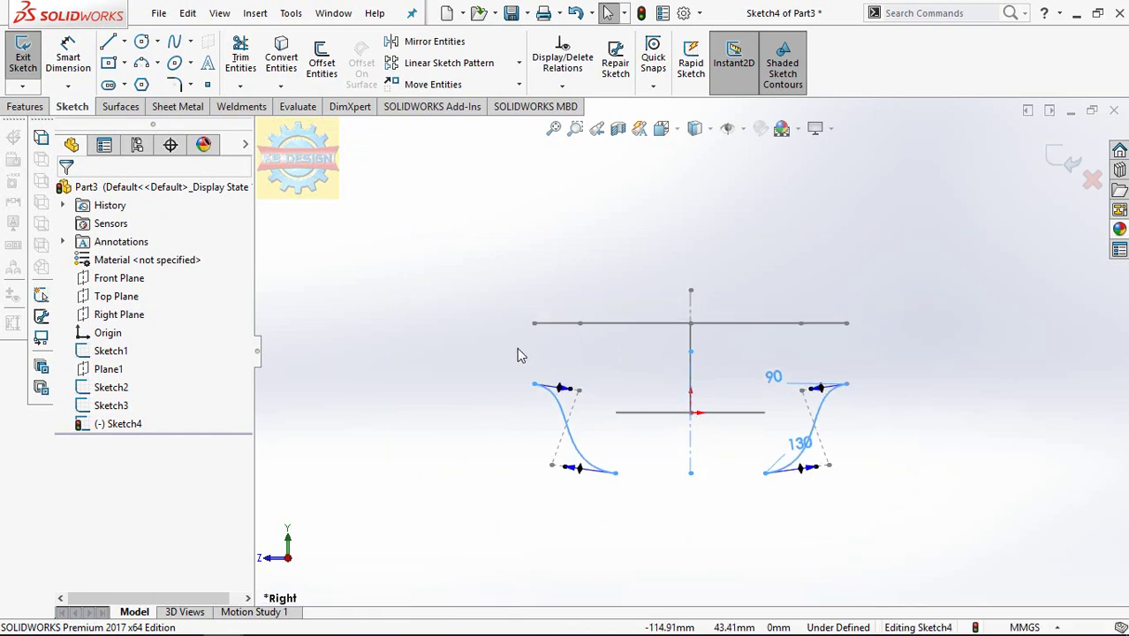
drag(497, 347, 882, 512)
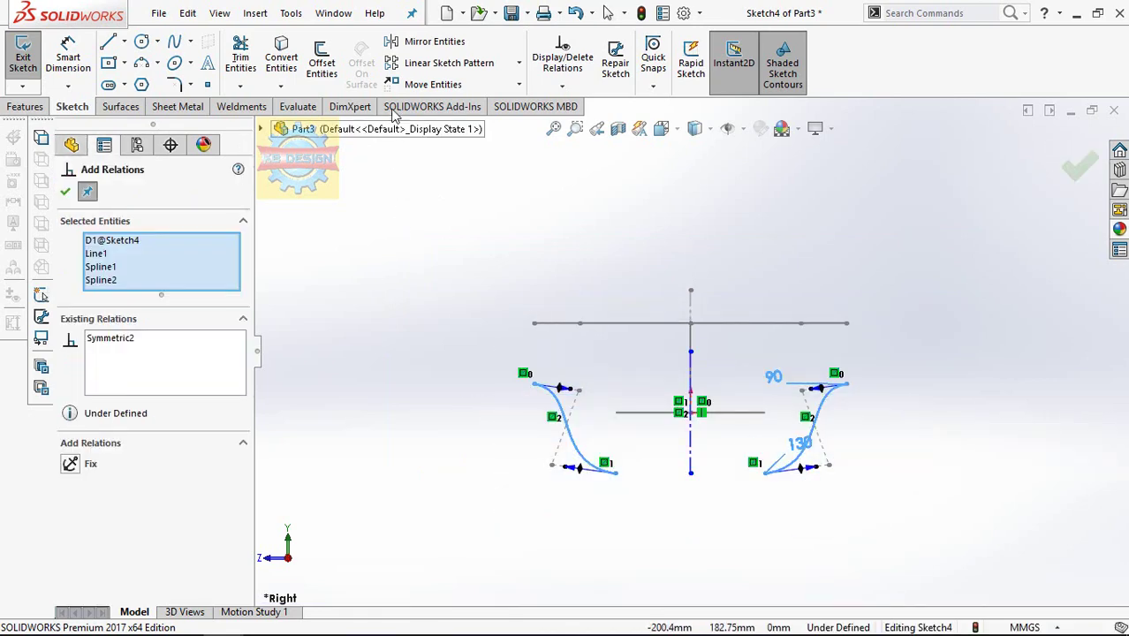
Step: Move both splines and the line so the line's lower endpoint sits on the origin, then exit the sketch
click(431, 84)
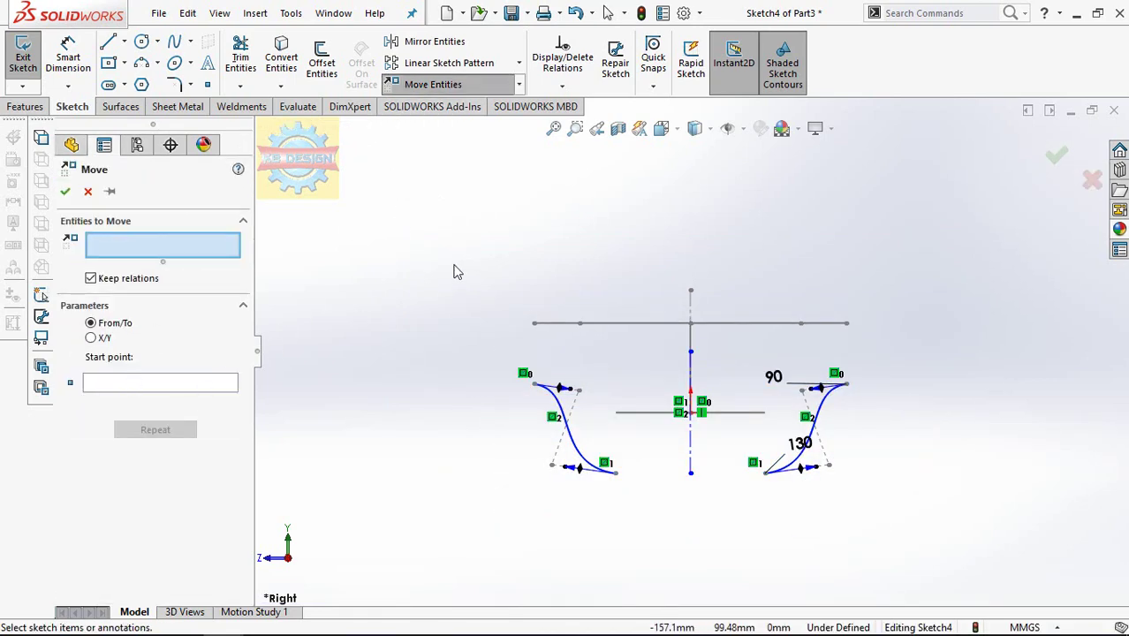
drag(414, 269, 961, 521)
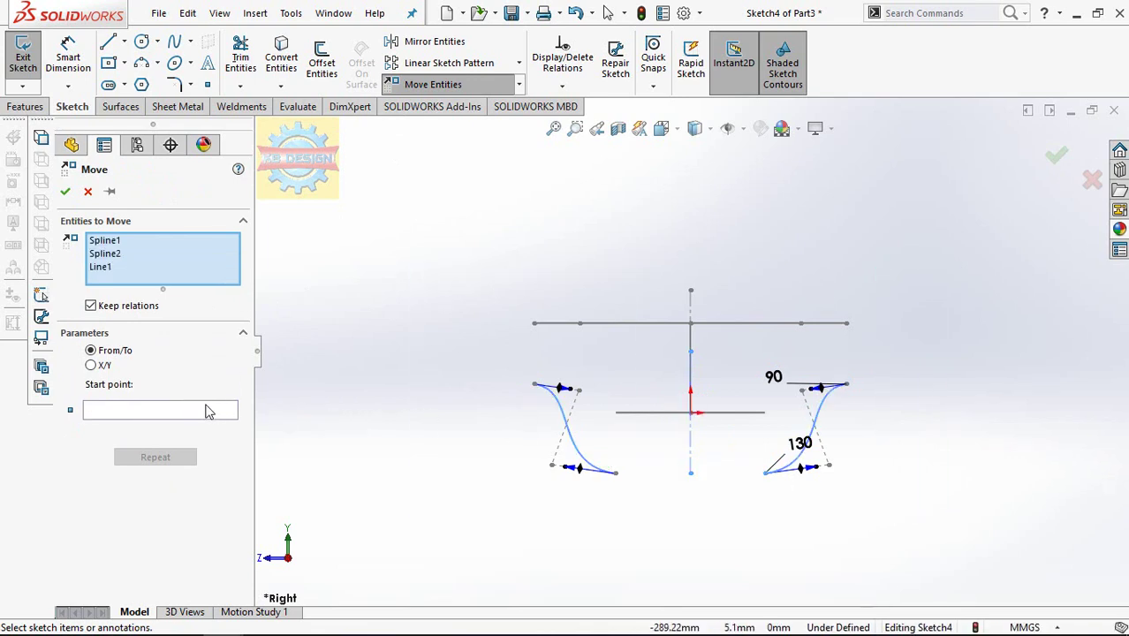
click(208, 412)
click(691, 473)
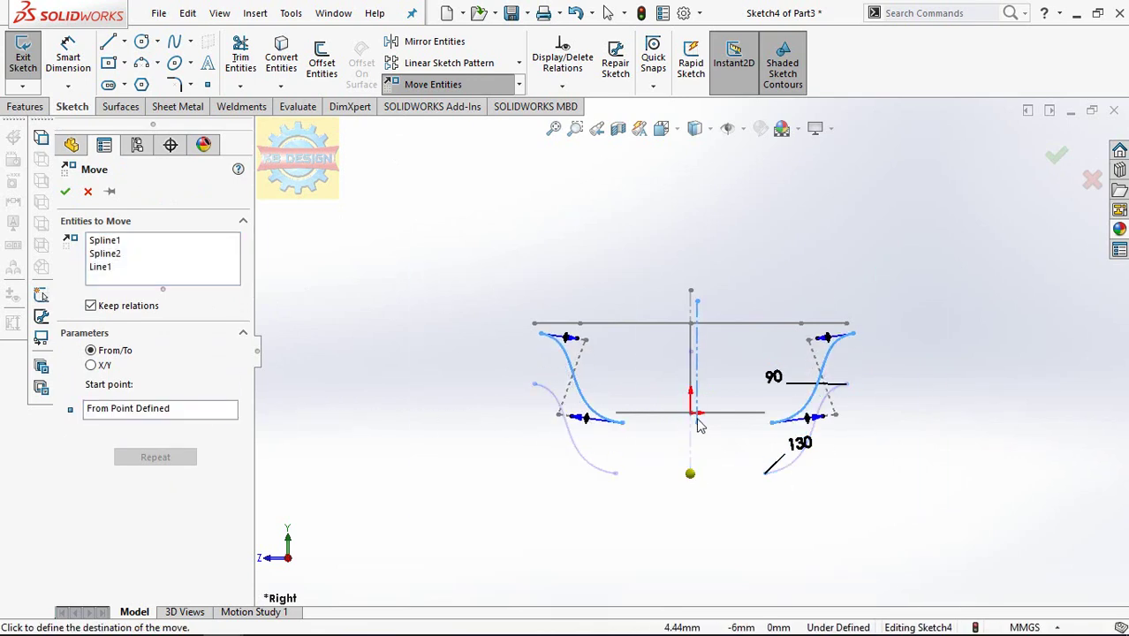
click(691, 413)
click(22, 58)
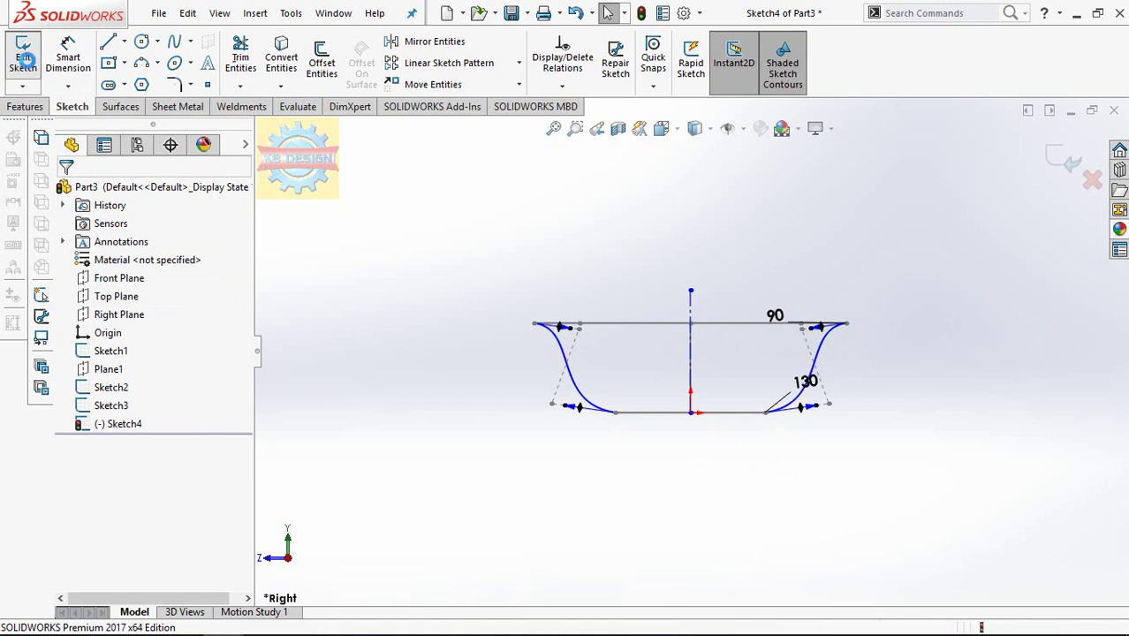
middle_drag(698, 312, 740, 403)
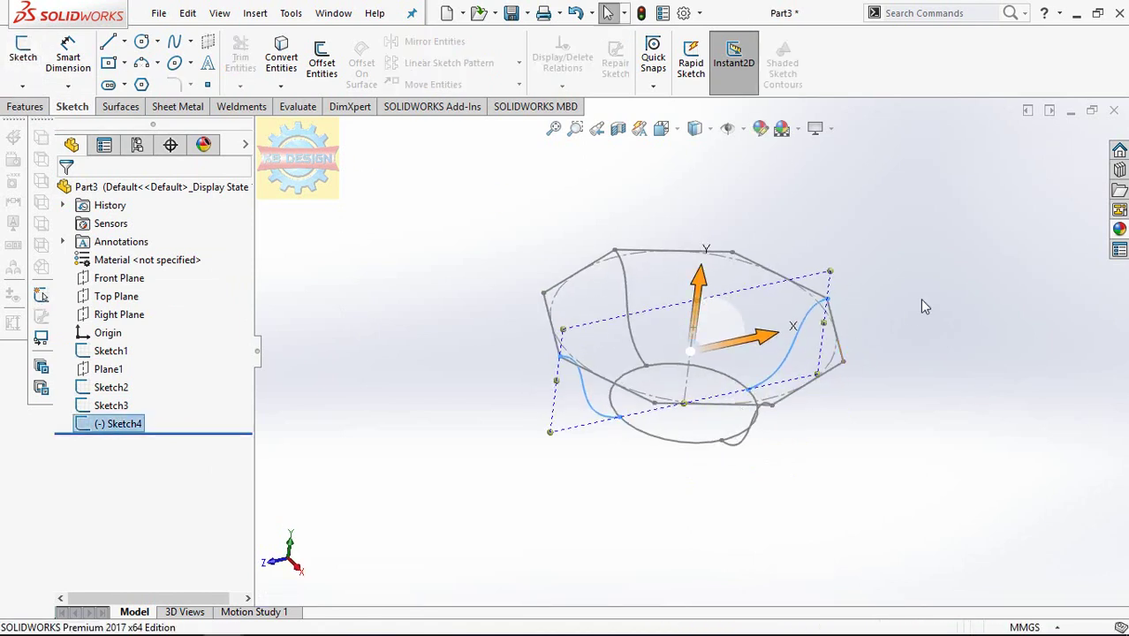
click(753, 285)
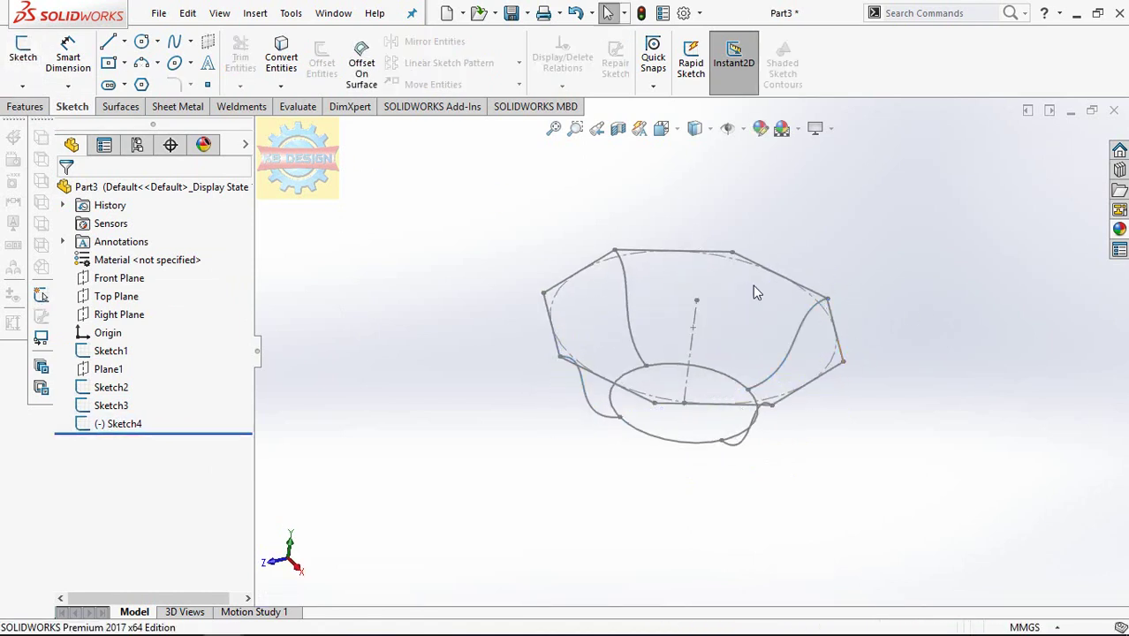
click(40, 107)
Step: Start a Boundary Boss/Base with the ellipse and octagon as Direction 1 profiles
click(151, 84)
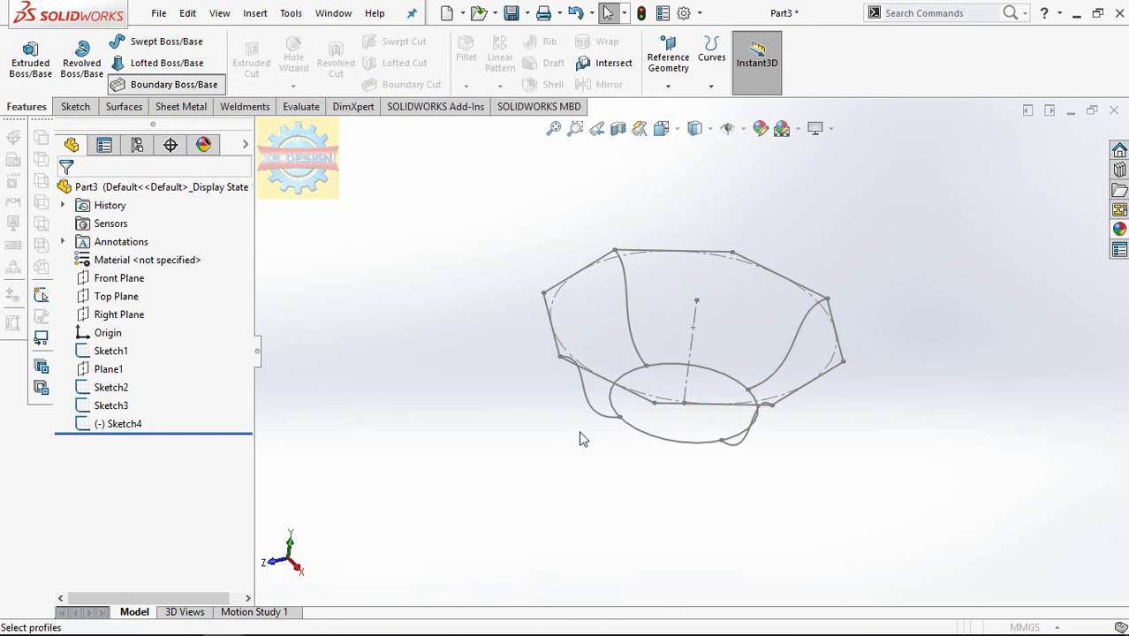
click(644, 440)
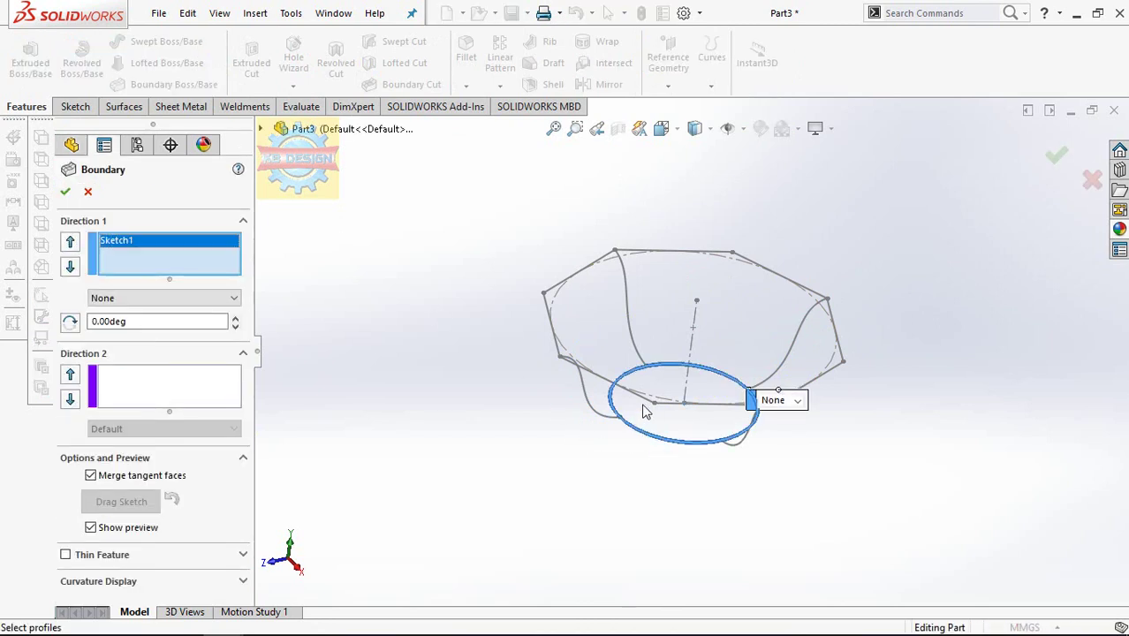
click(644, 406)
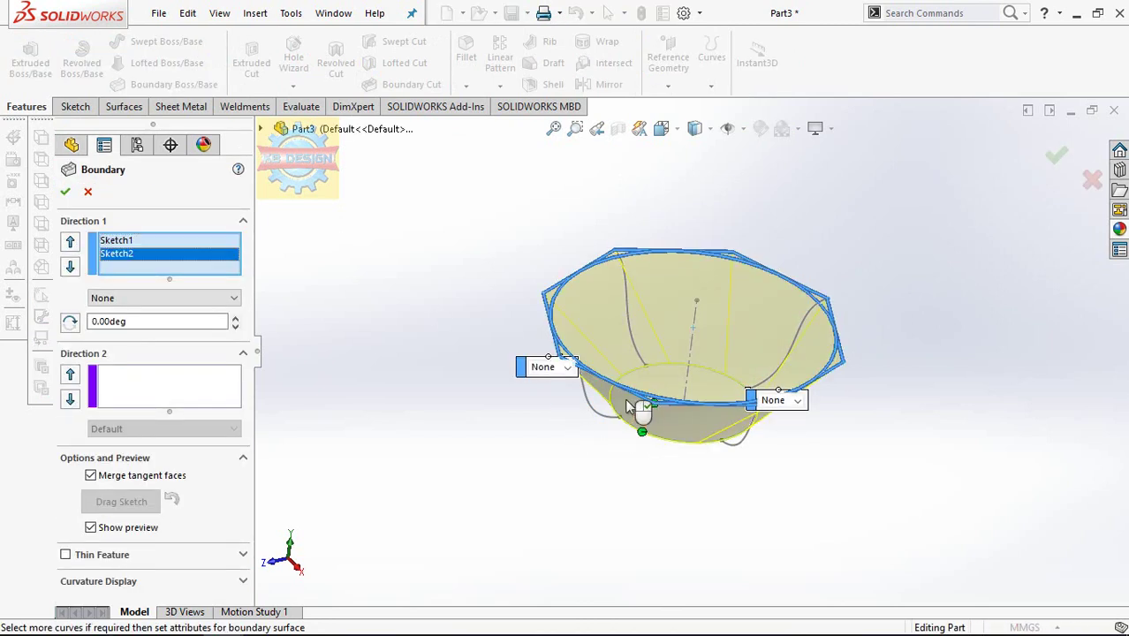
Step: Add the four curved side splines as Direction 2 curves of the boundary
click(133, 371)
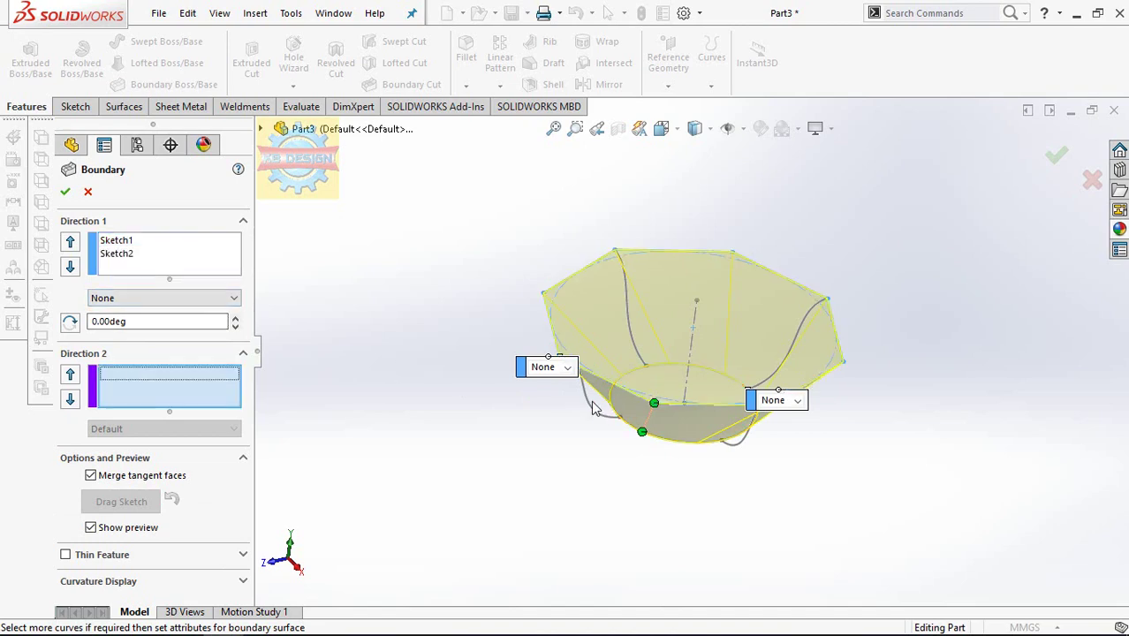
click(597, 409)
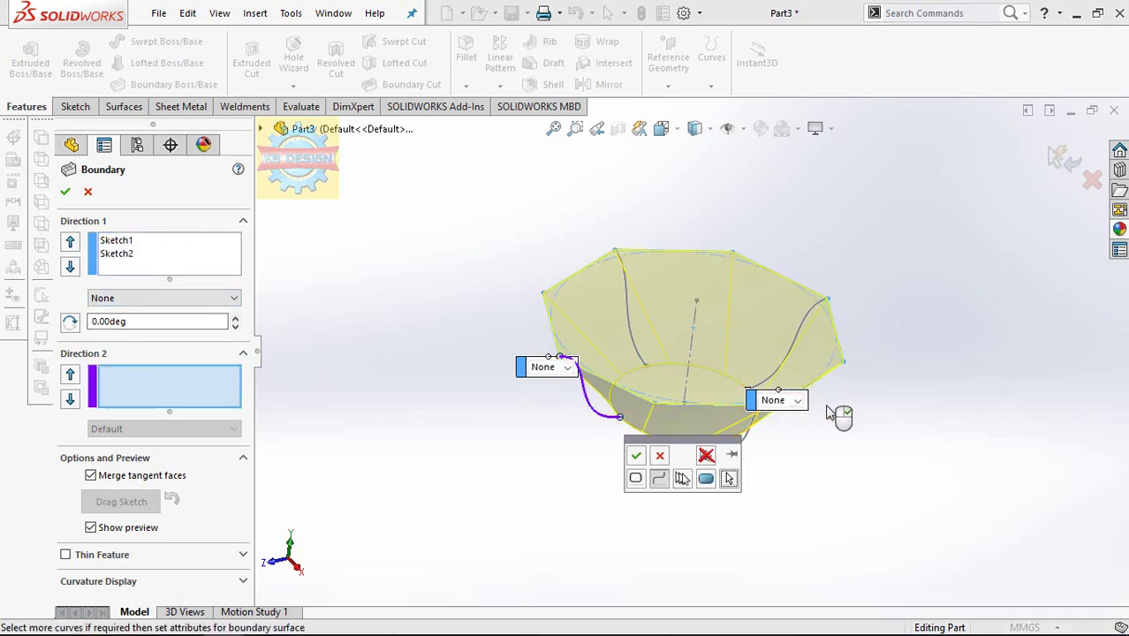
click(636, 455)
mouse_move(778, 421)
middle_down()
mouse_move(749, 407)
mouse_move(786, 395)
middle_up()
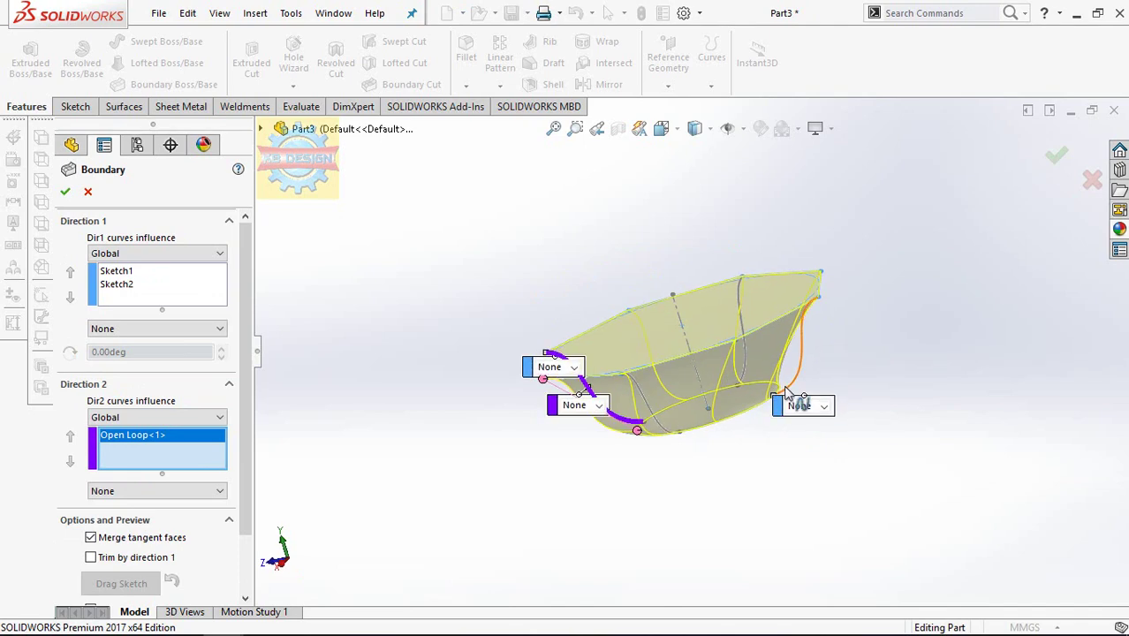
click(795, 387)
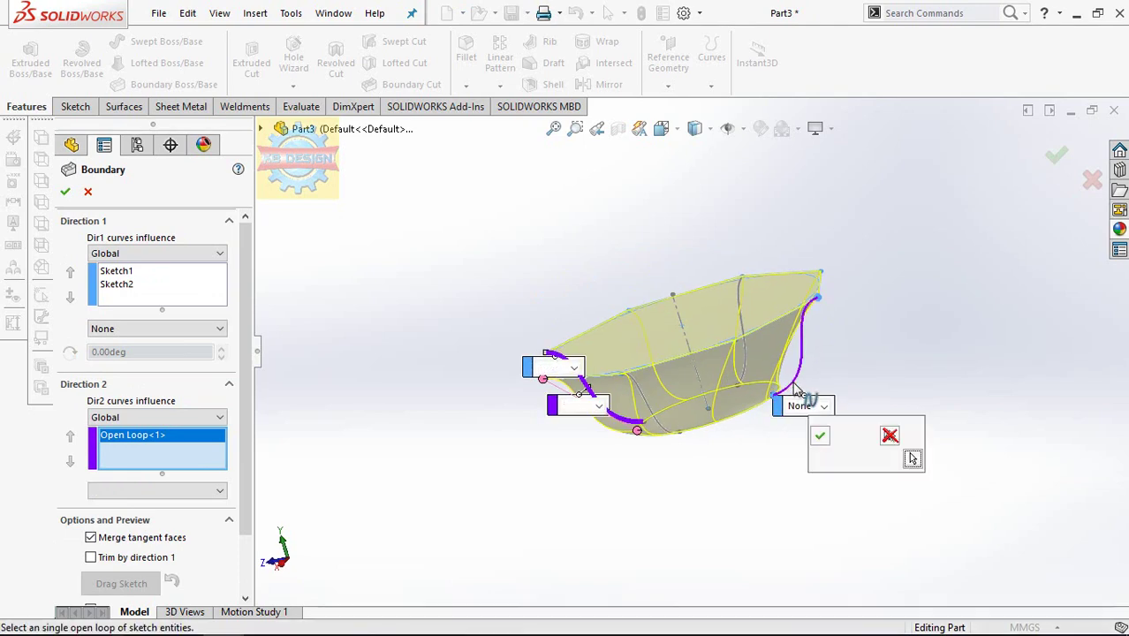
click(820, 435)
mouse_move(820, 435)
middle_down()
mouse_move(751, 424)
mouse_move(645, 453)
middle_up()
click(645, 453)
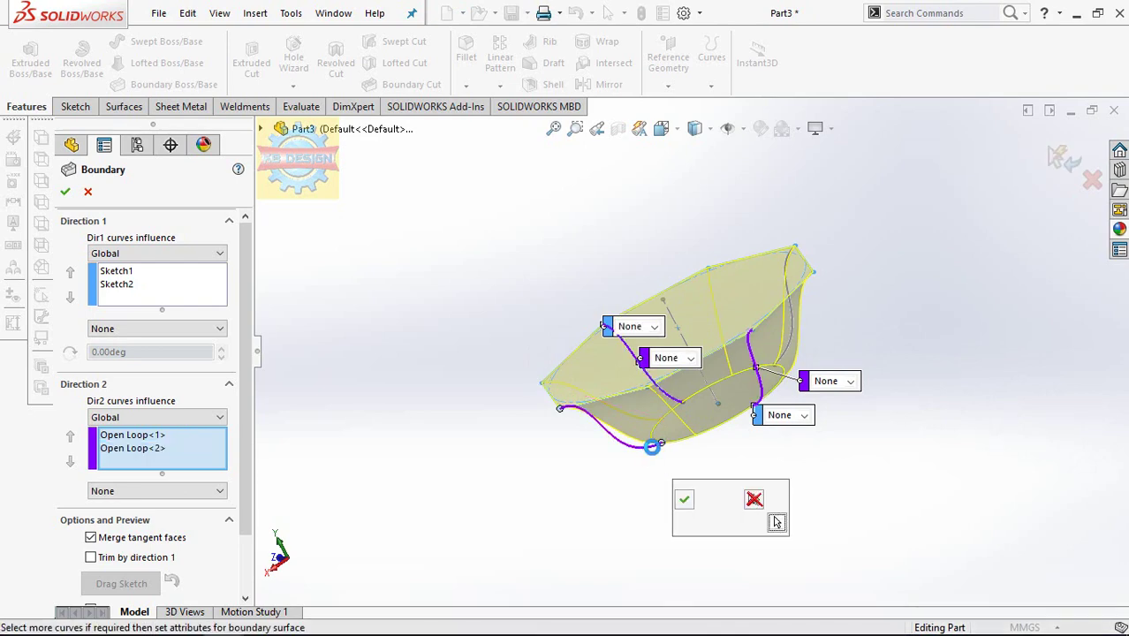
click(685, 500)
mouse_move(772, 461)
middle_down()
mouse_move(730, 458)
mouse_move(704, 483)
middle_up()
click(799, 356)
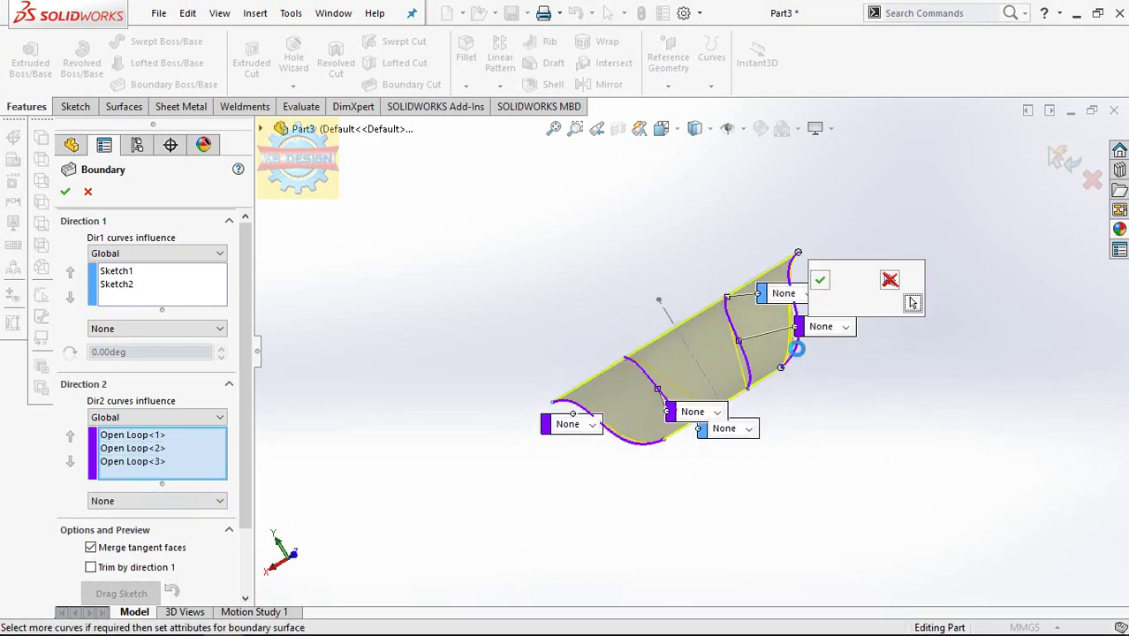
click(820, 281)
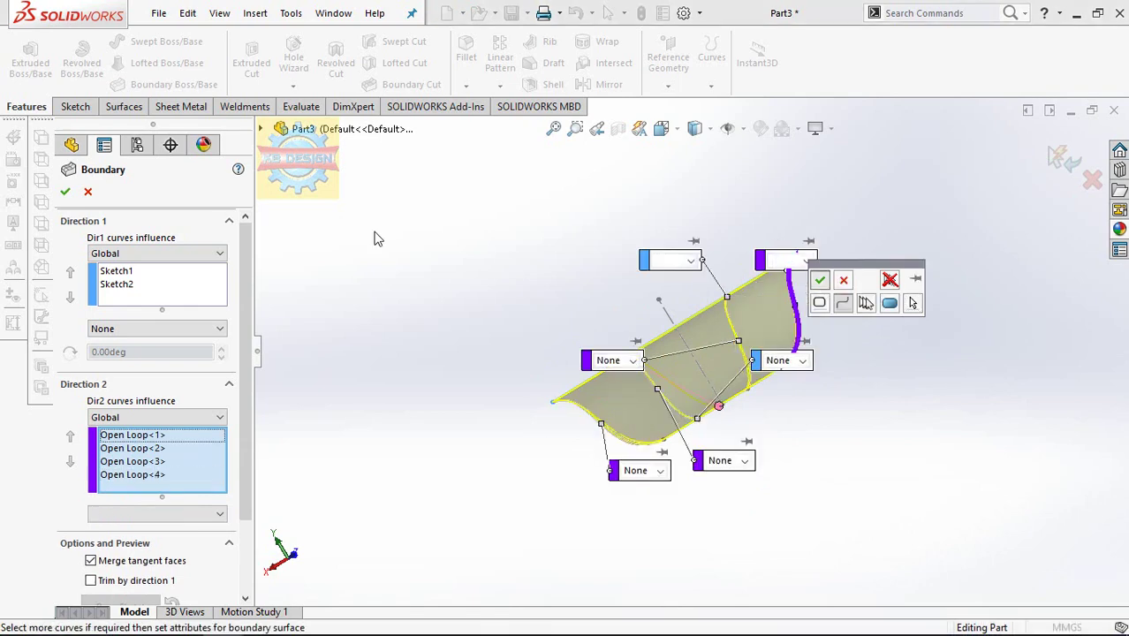
Step: Accept the boundary body, then shell it with 4 mm walls, removing the octagonal top face
key(Return)
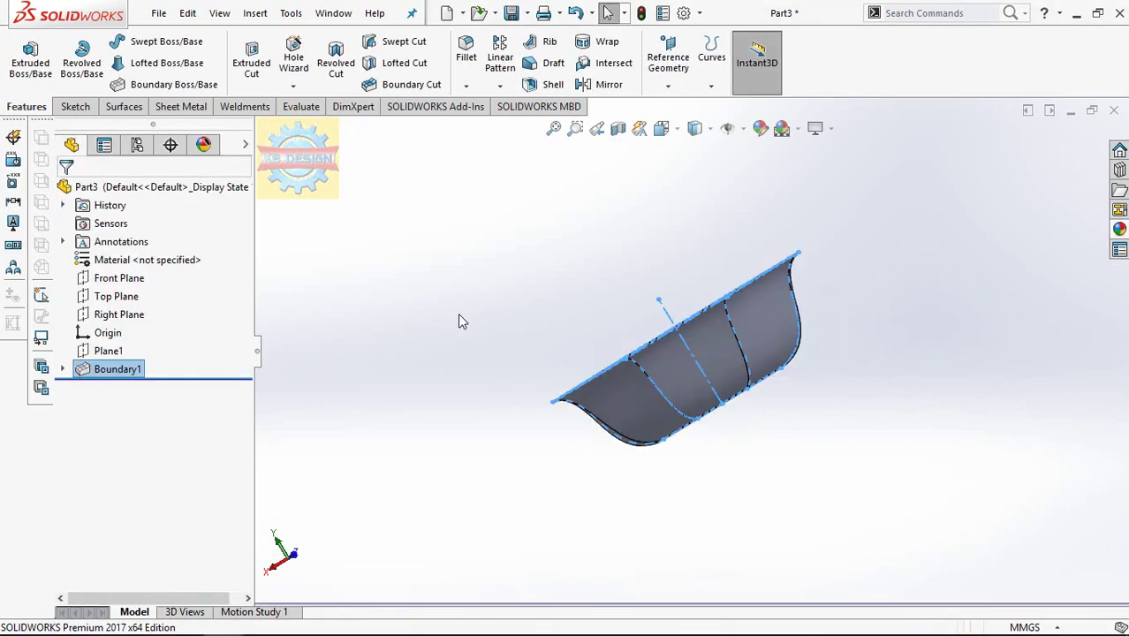
mouse_move(458, 313)
middle_down()
mouse_move(574, 367)
mouse_move(612, 272)
mouse_move(869, 312)
mouse_move(932, 453)
middle_up()
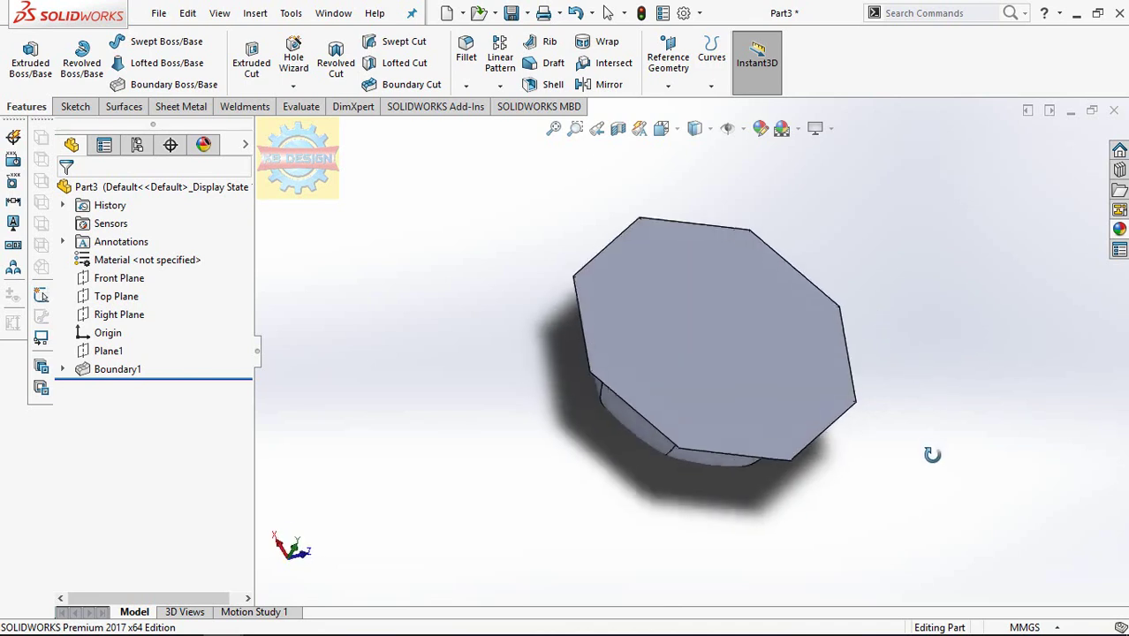
click(642, 304)
click(550, 86)
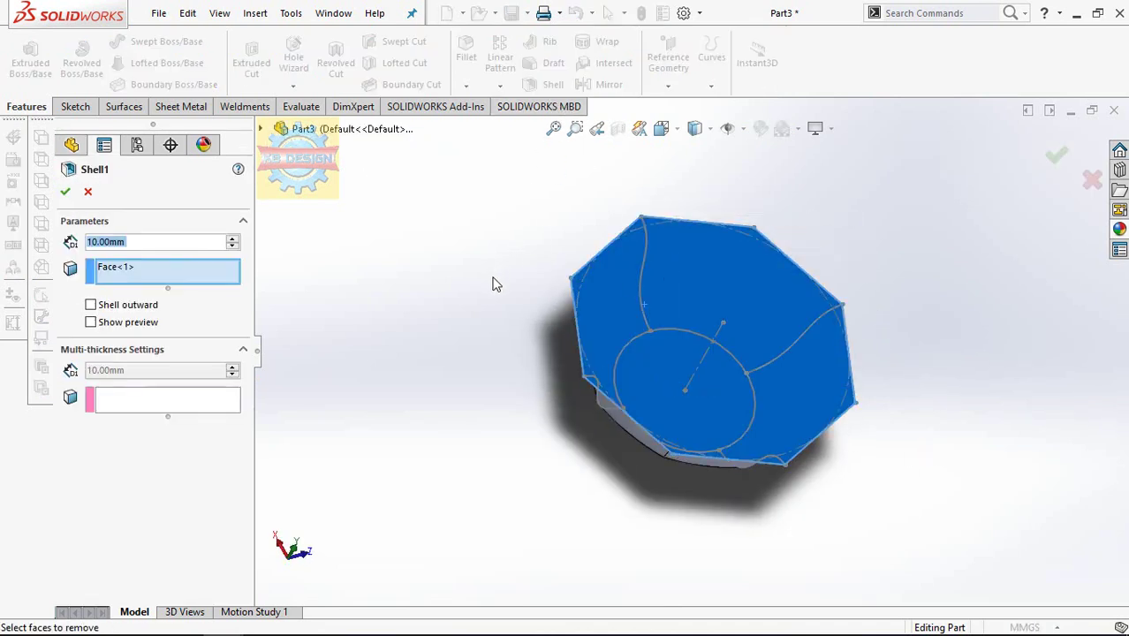
text(4)
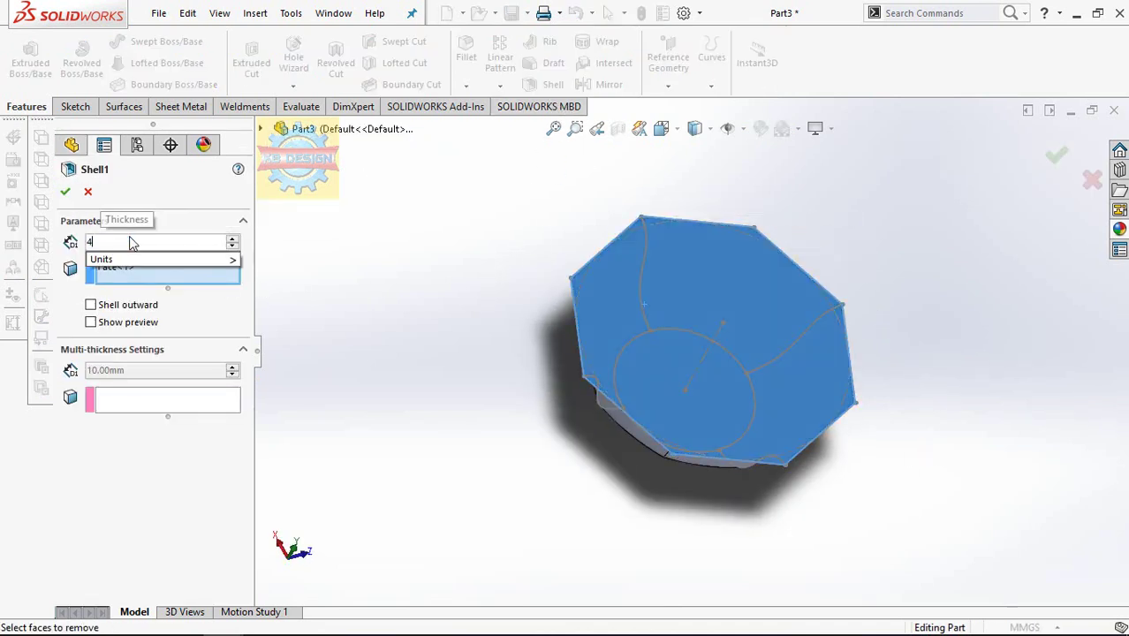
key(Return)
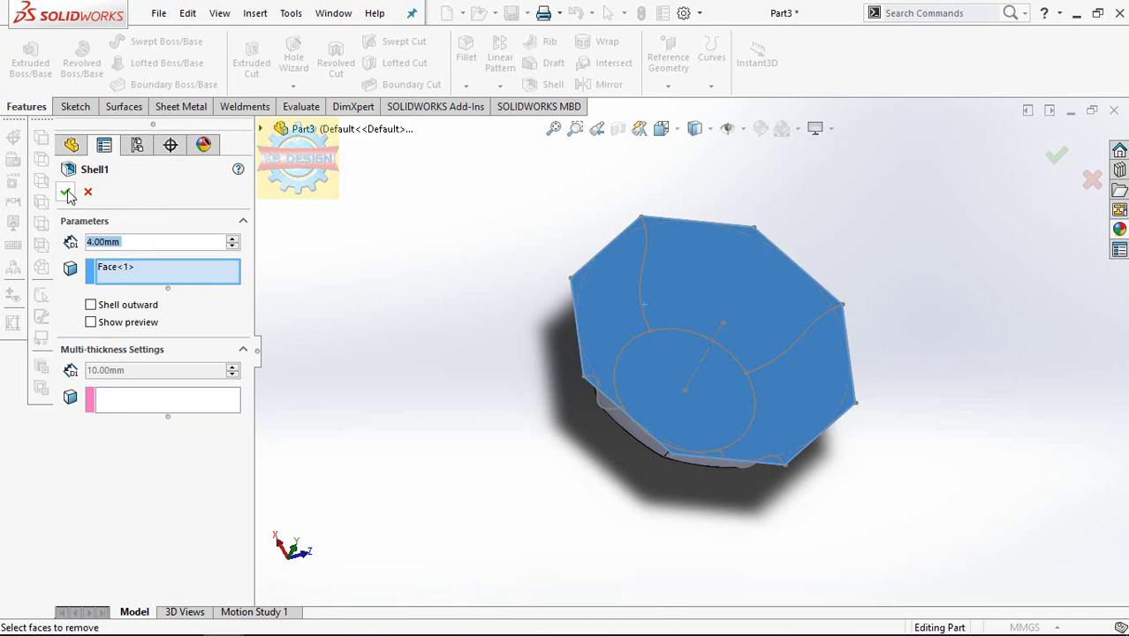
click(67, 193)
mouse_move(555, 257)
middle_down()
mouse_move(590, 211)
mouse_move(510, 77)
middle_up()
Step: Start a 15 mm fillet and select the first five ridge edges of the bowl
click(467, 57)
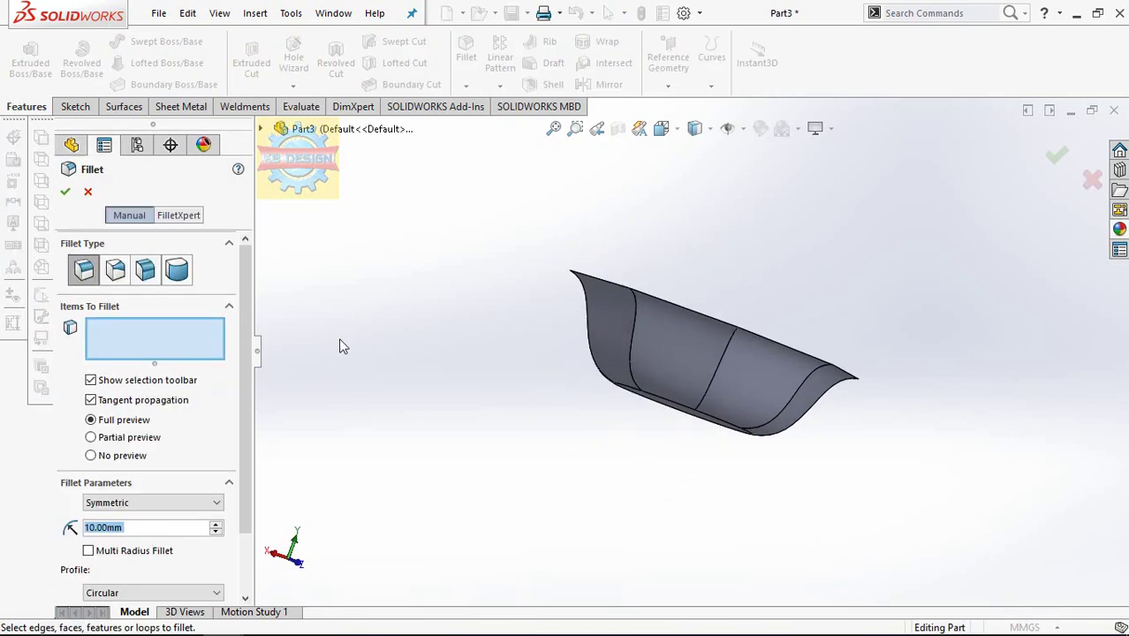
text(1)
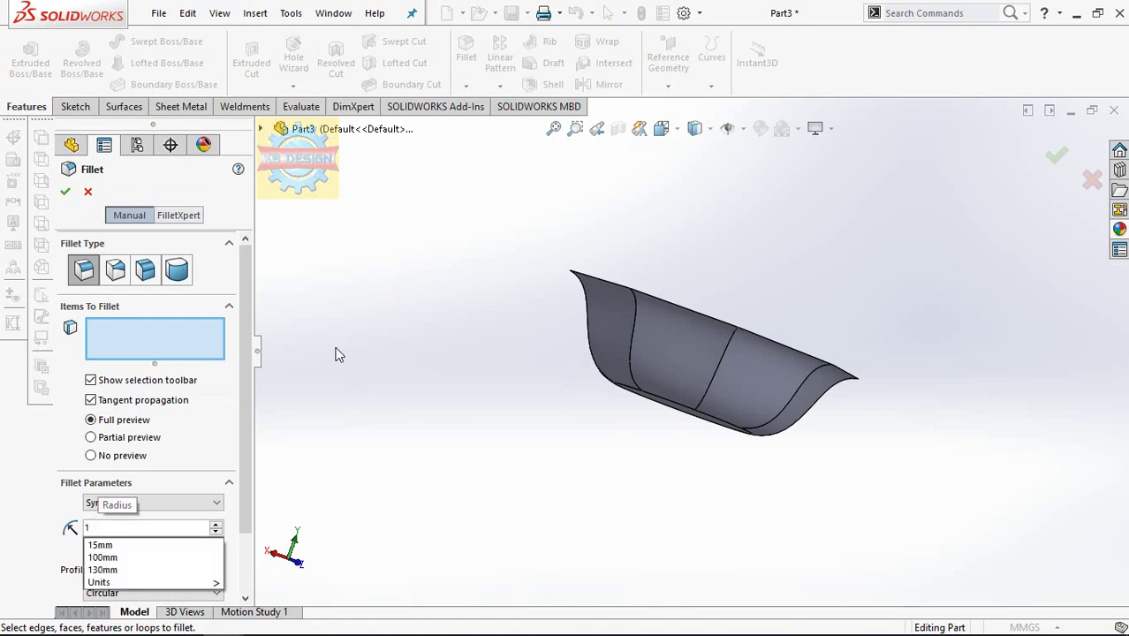
text(5)
key(Return)
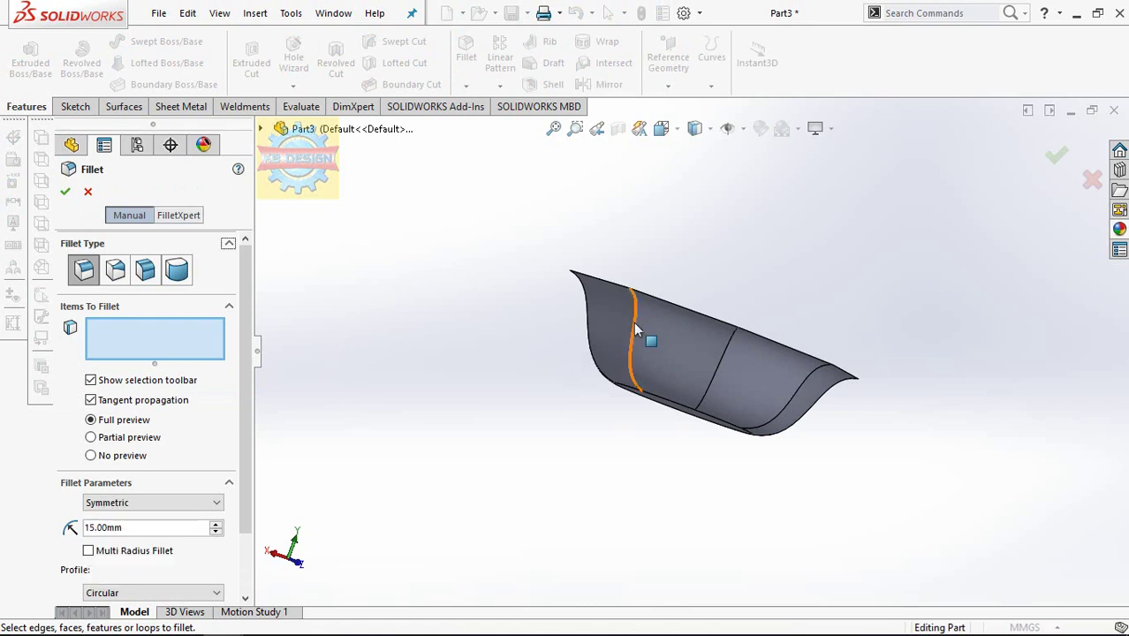
click(634, 322)
click(726, 357)
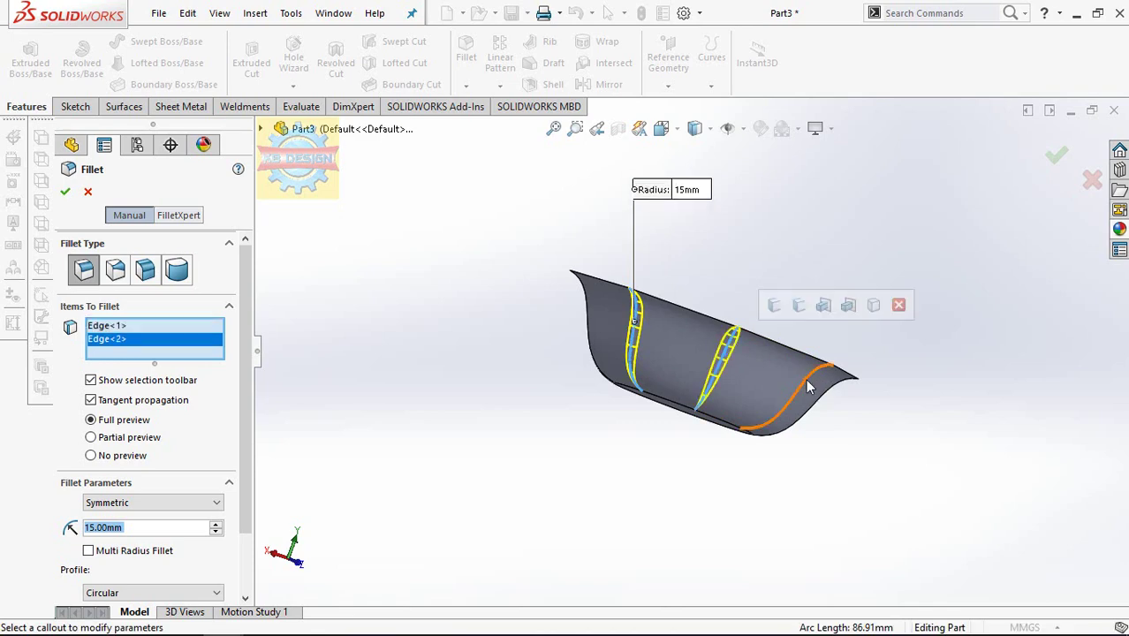
click(795, 393)
click(594, 355)
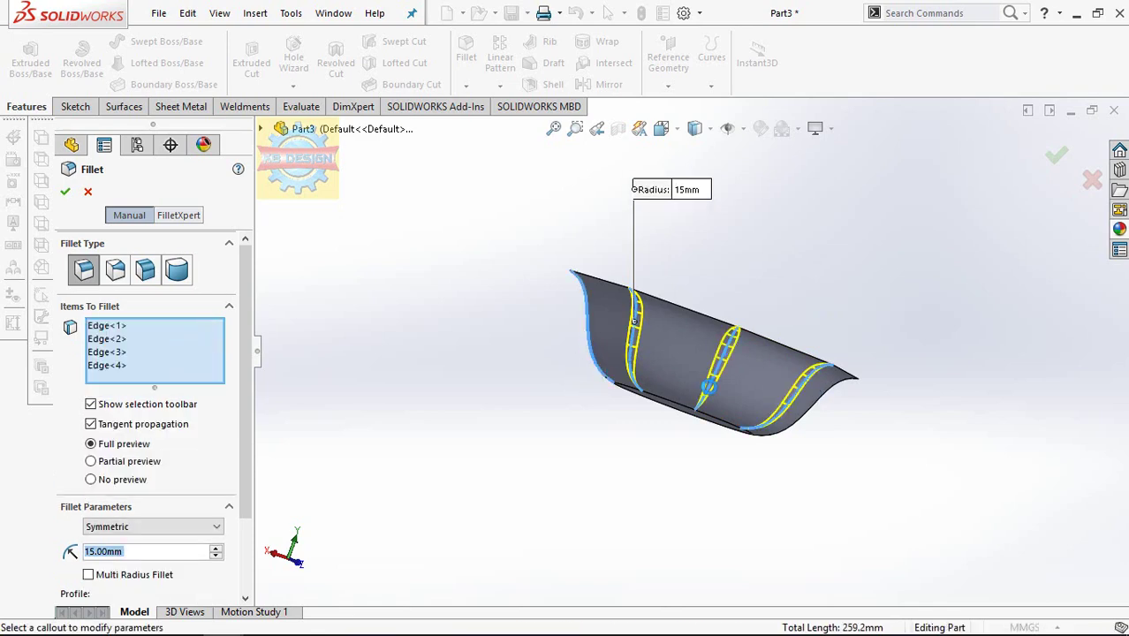
click(809, 423)
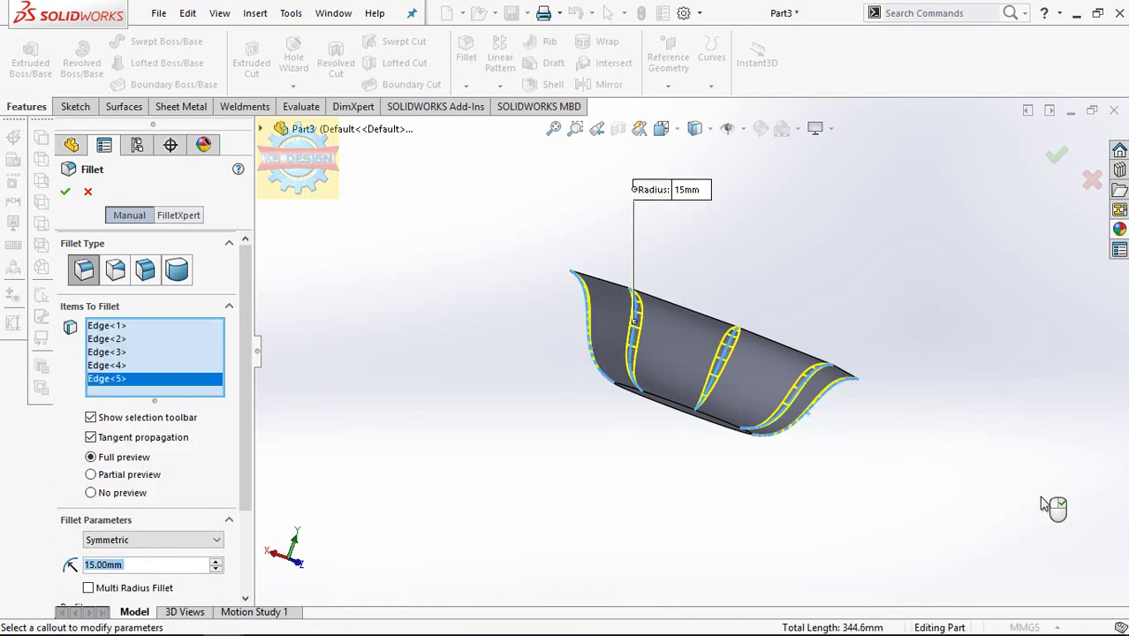
Step: Work around the bowl adding nine more ridge edges to the fillet selection
middle_drag(885, 448, 821, 406)
click(806, 398)
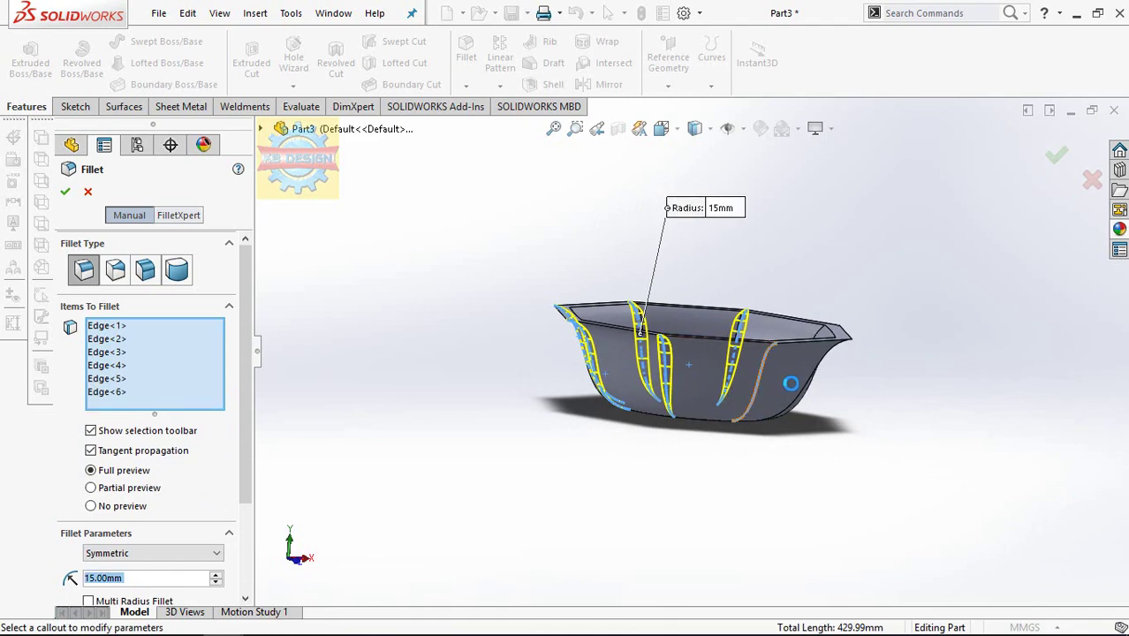
click(808, 395)
middle_drag(808, 396, 770, 399)
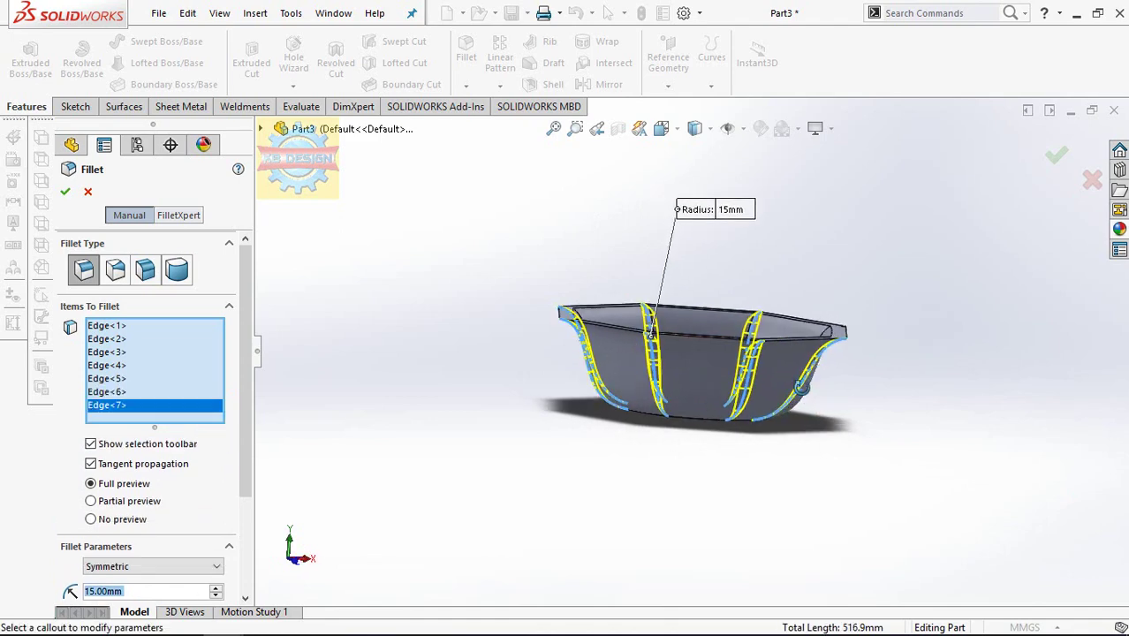
click(817, 395)
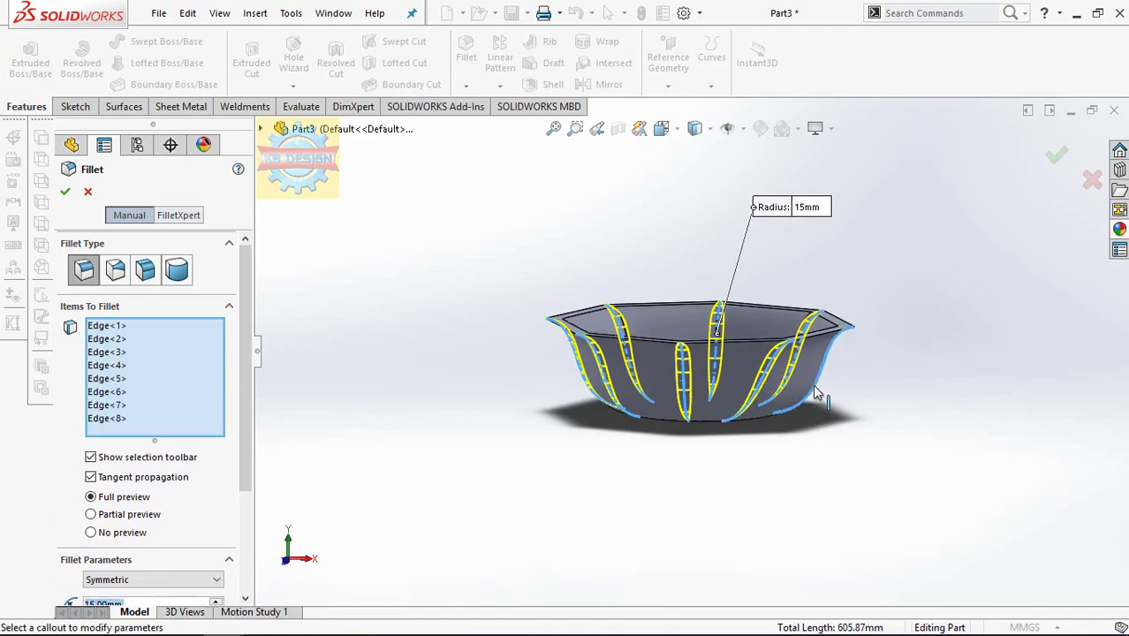
middle_drag(828, 386, 761, 494)
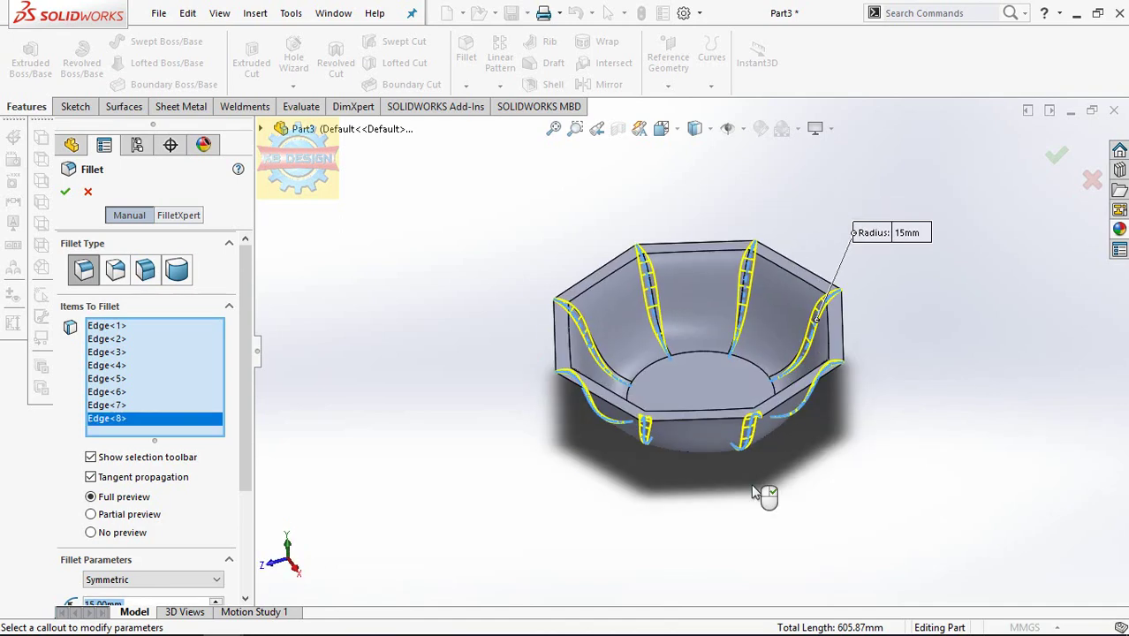
scroll(672, 320, down, 2)
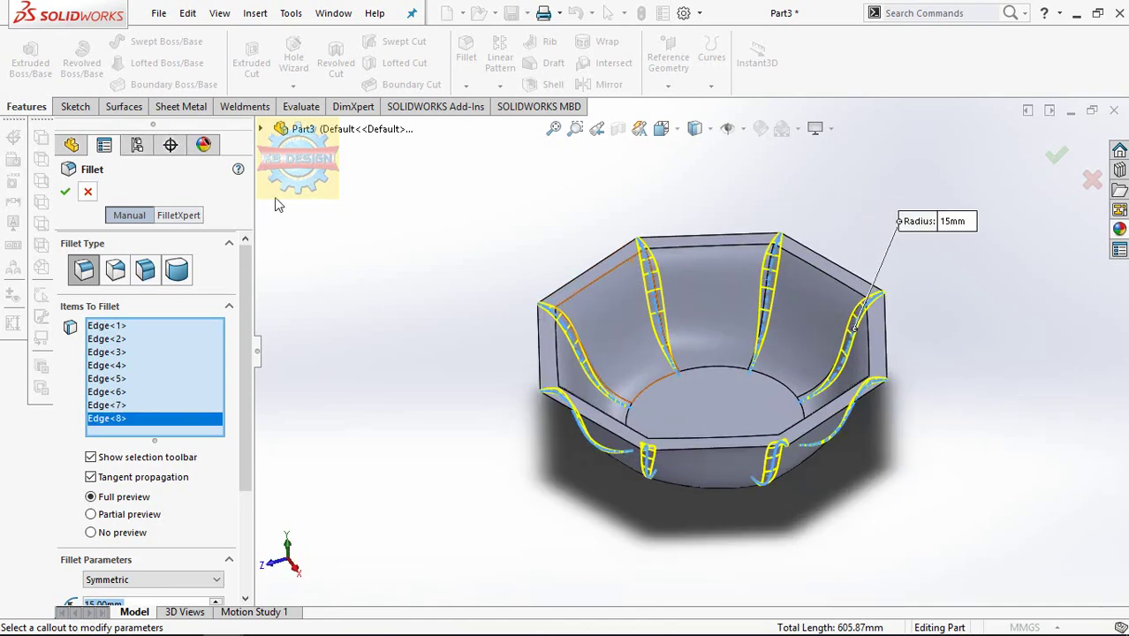
click(646, 277)
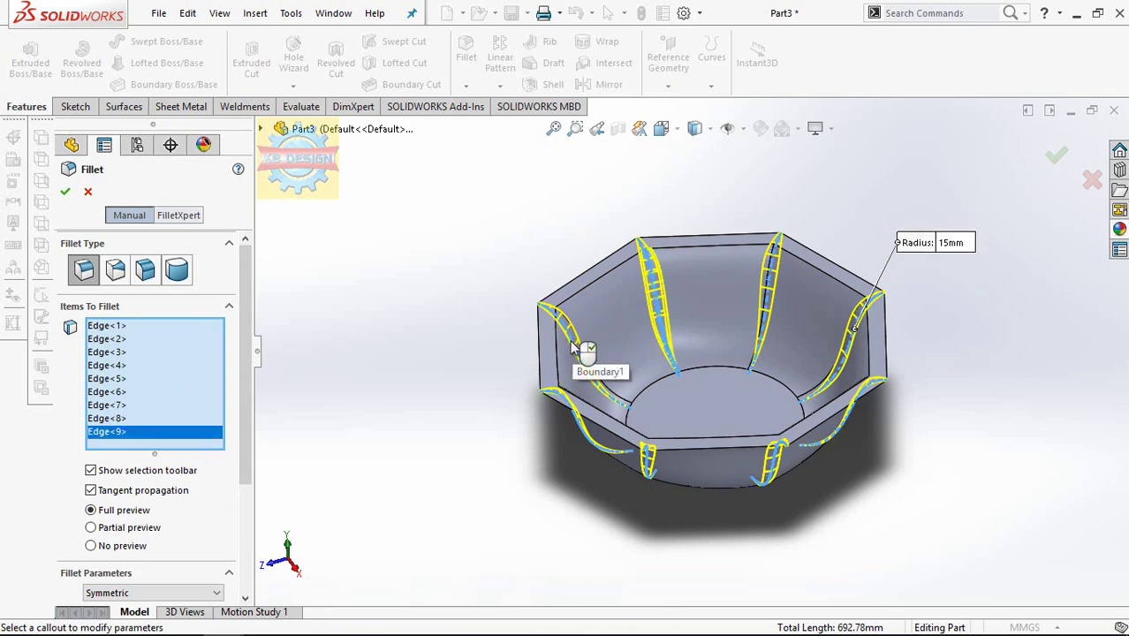
click(604, 388)
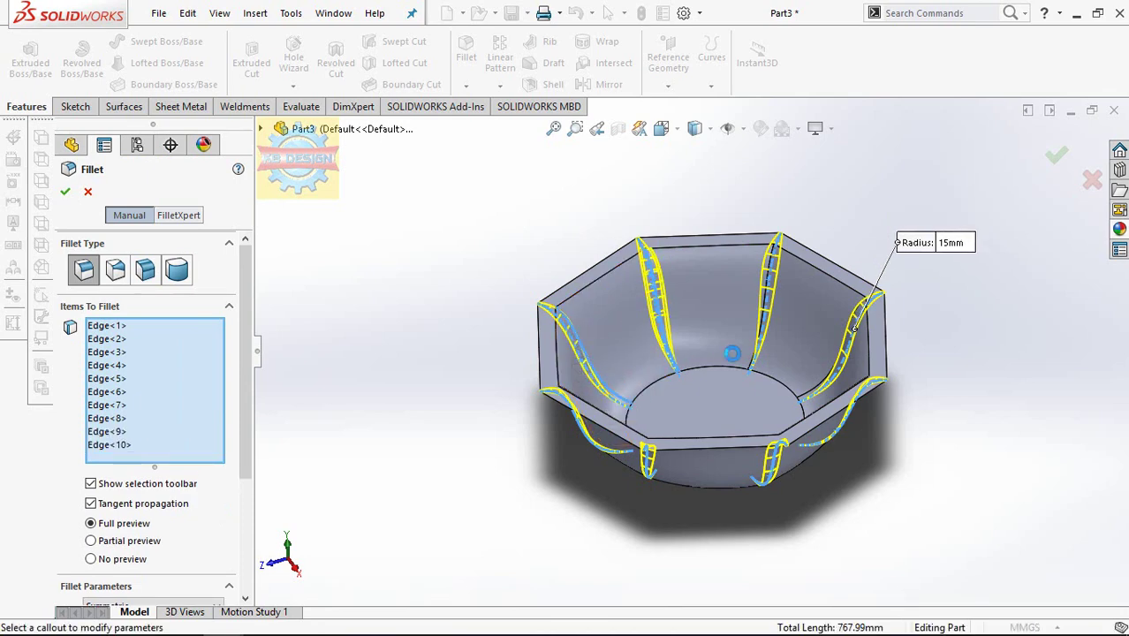
click(767, 307)
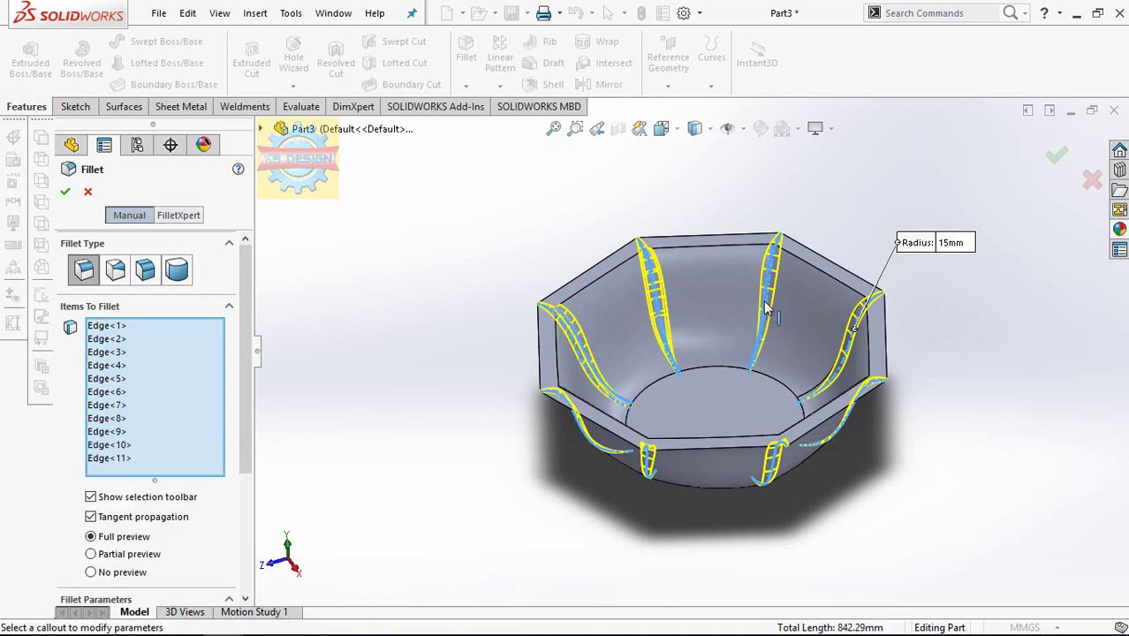
click(850, 346)
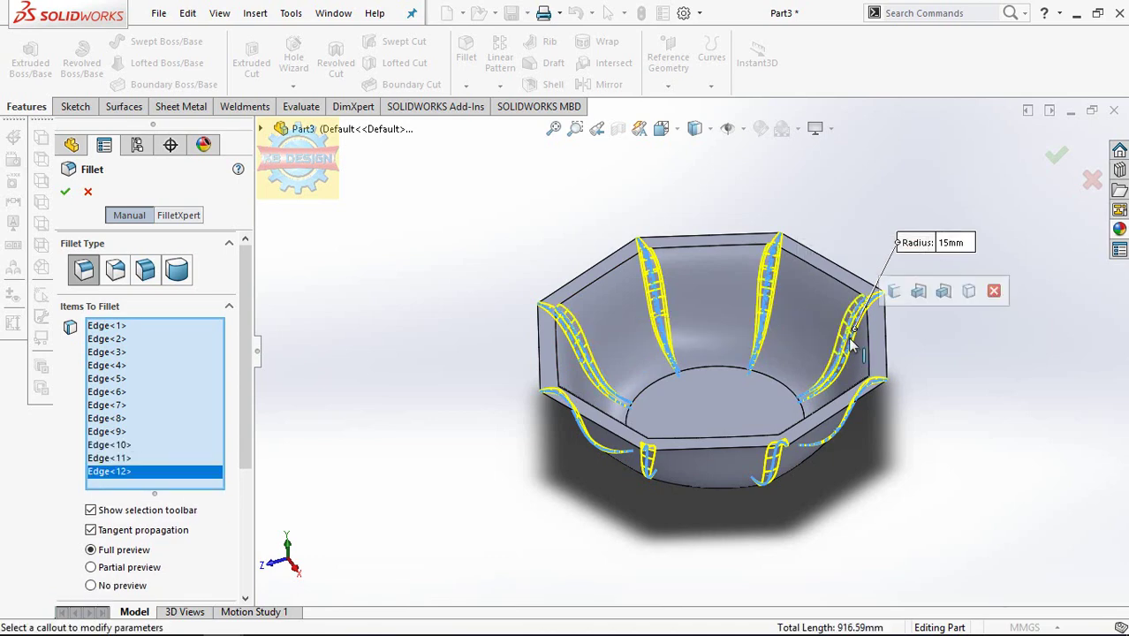
mouse_move(850, 346)
middle_down()
mouse_move(984, 323)
mouse_move(946, 353)
mouse_move(846, 347)
middle_up()
click(845, 346)
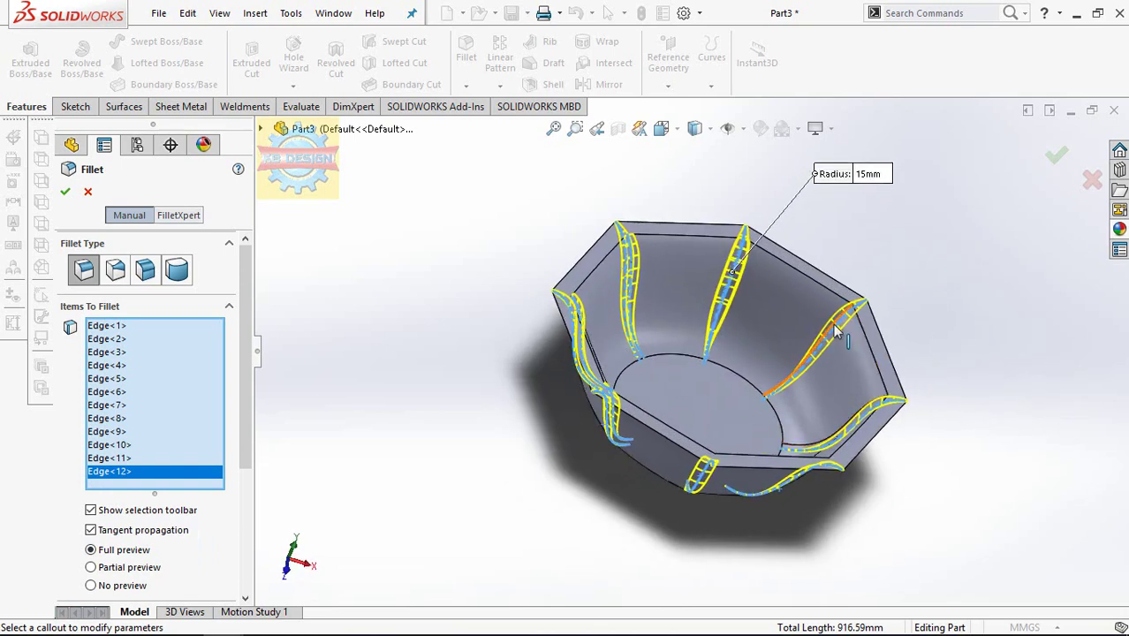
click(855, 423)
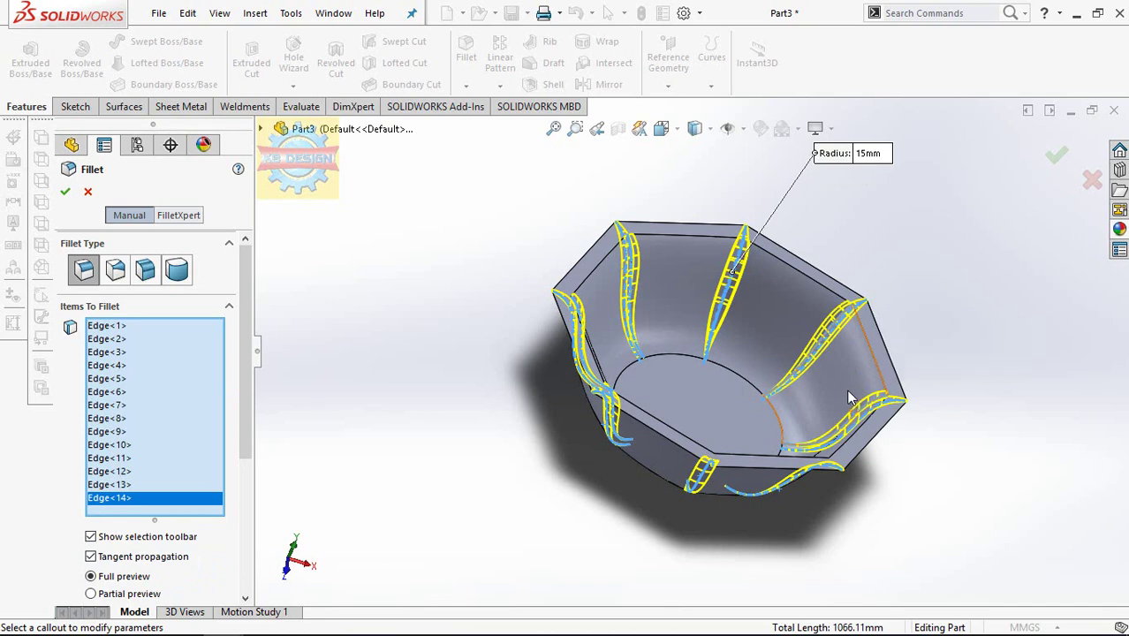
Step: Add the left and front ridge edges, then delete Edge<16> from the edge list
mouse_move(853, 406)
middle_down()
mouse_move(698, 433)
mouse_move(598, 362)
middle_up()
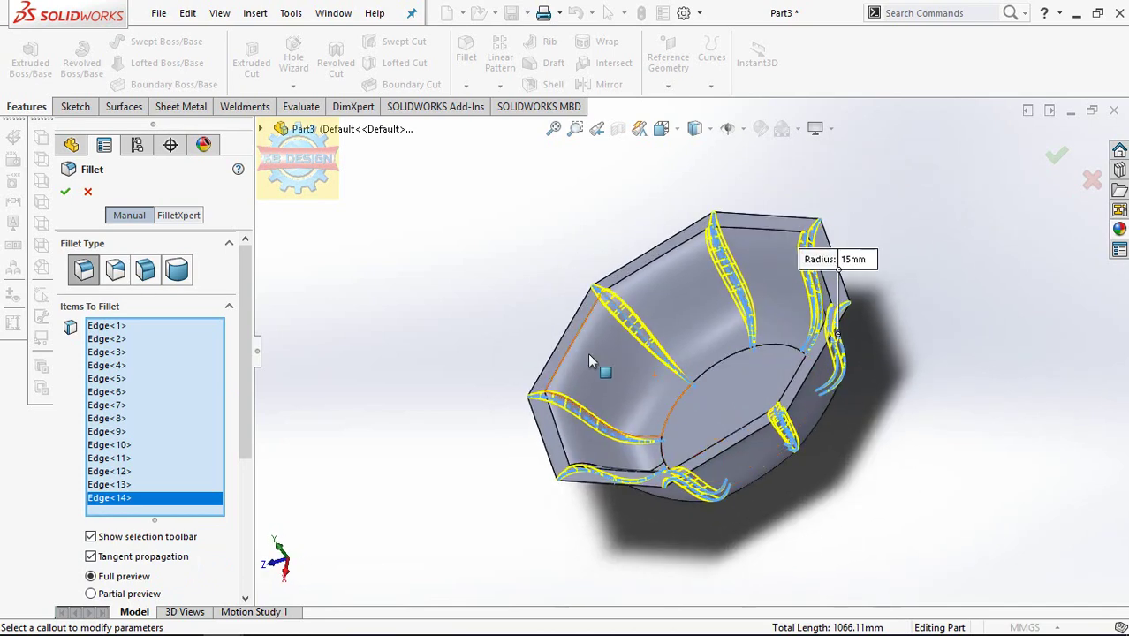
click(578, 414)
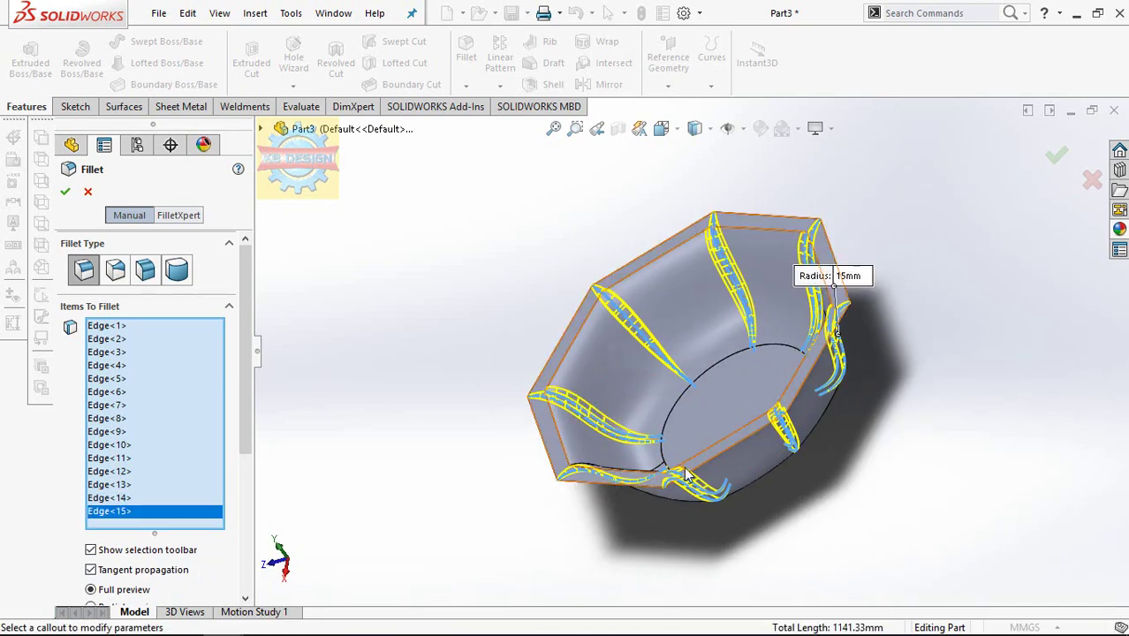
middle_drag(625, 467, 651, 455)
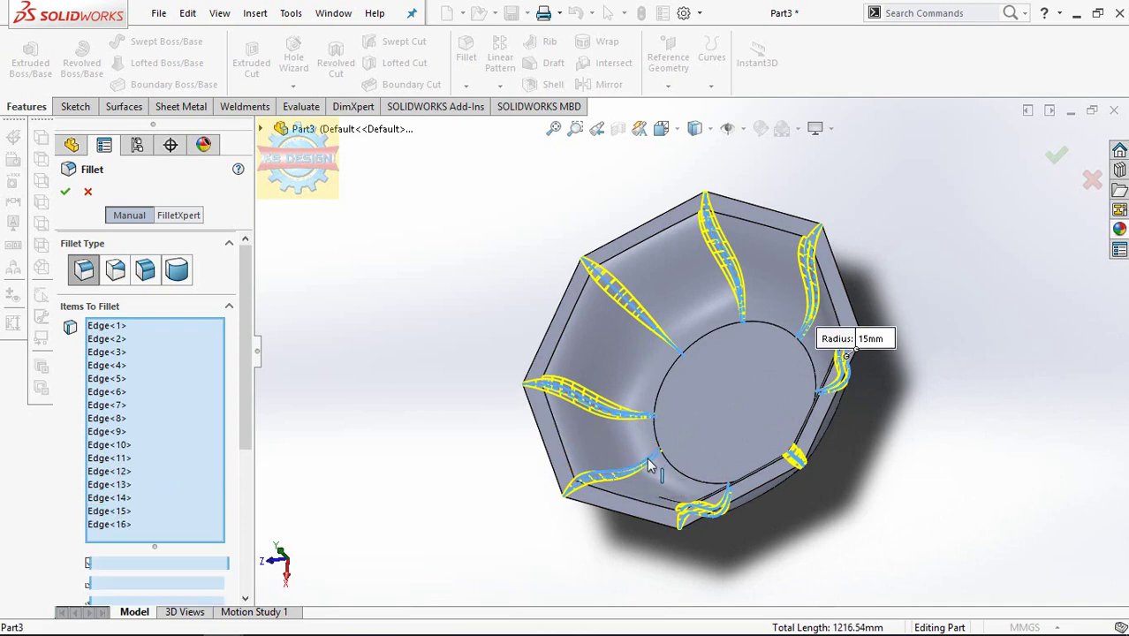
click(705, 450)
middle_drag(707, 452, 585, 470)
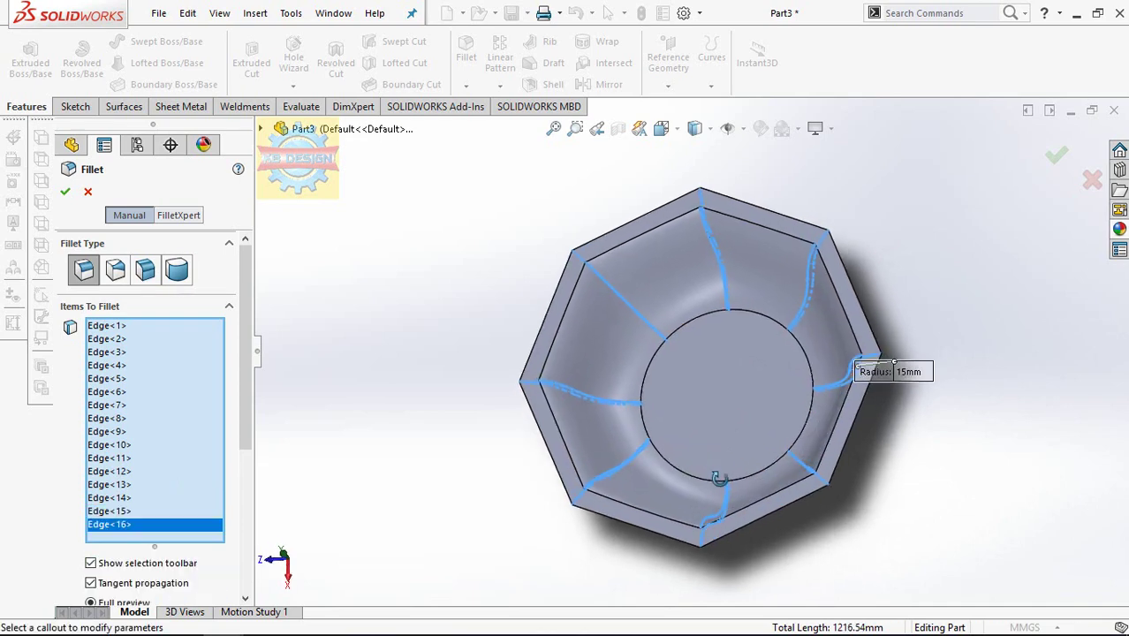
right_click(212, 530)
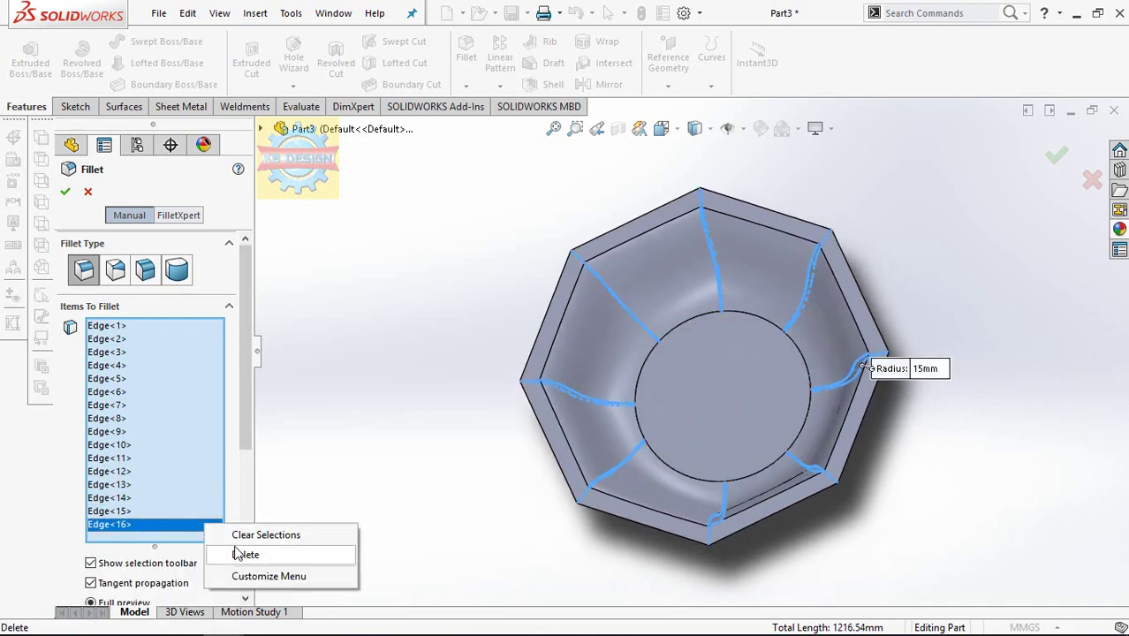
click(239, 554)
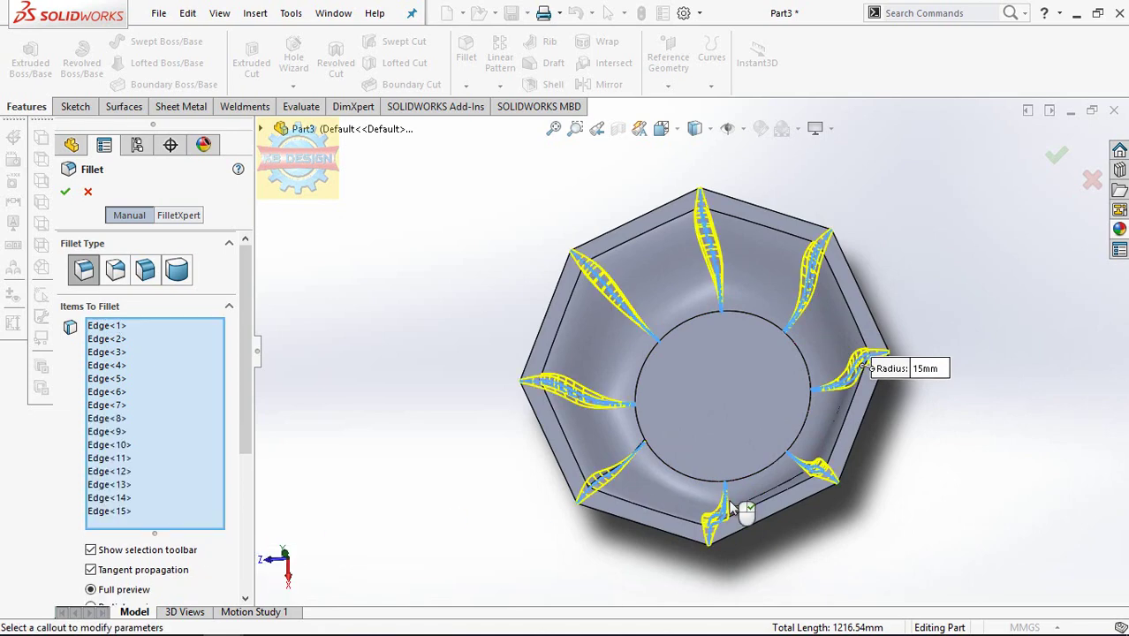
Step: Add the last ridge edge, remove the failing Edge<16> after the error, and apply the fillet
scroll(734, 508, down, 3)
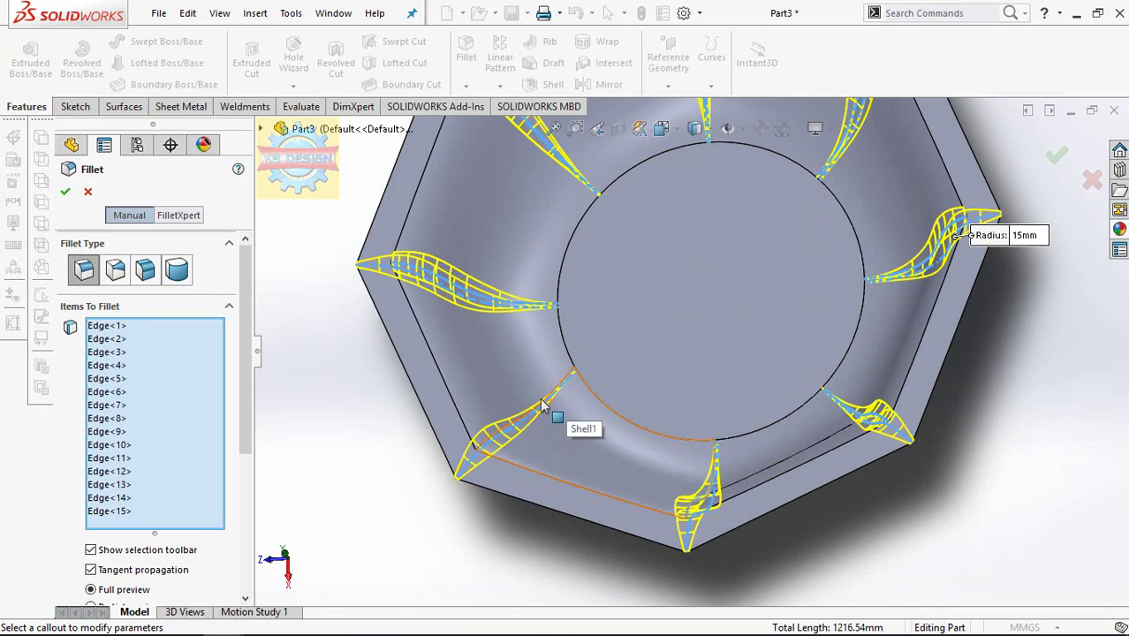
mouse_move(635, 466)
middle_down()
mouse_move(619, 386)
mouse_move(607, 442)
mouse_move(707, 301)
mouse_move(773, 332)
mouse_move(714, 365)
middle_up()
scroll(707, 300, up, 3)
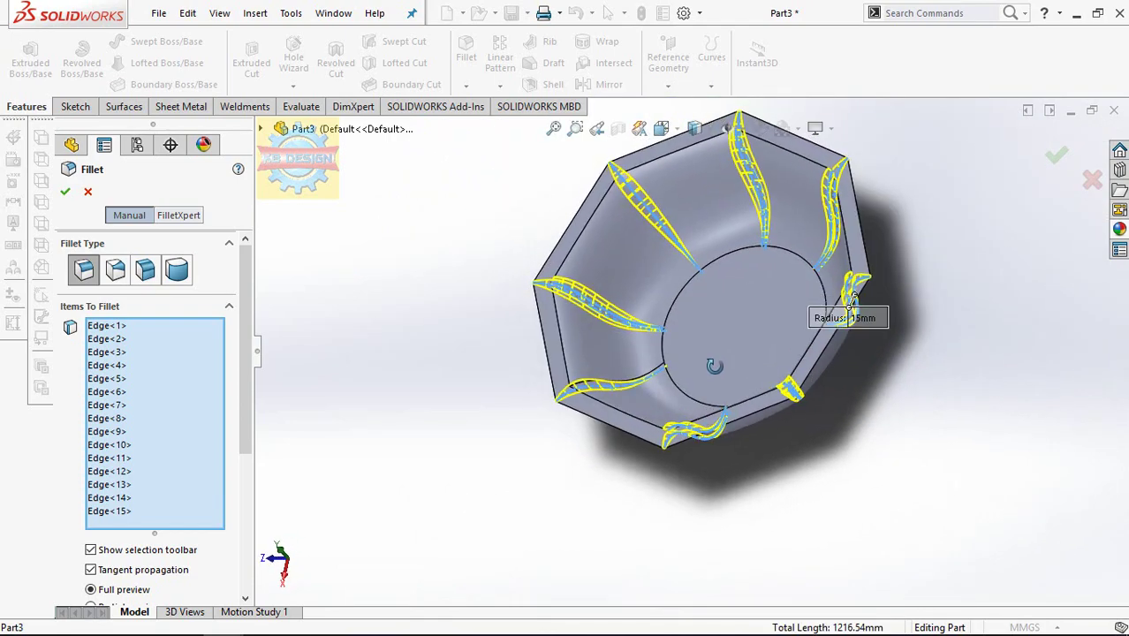
click(661, 371)
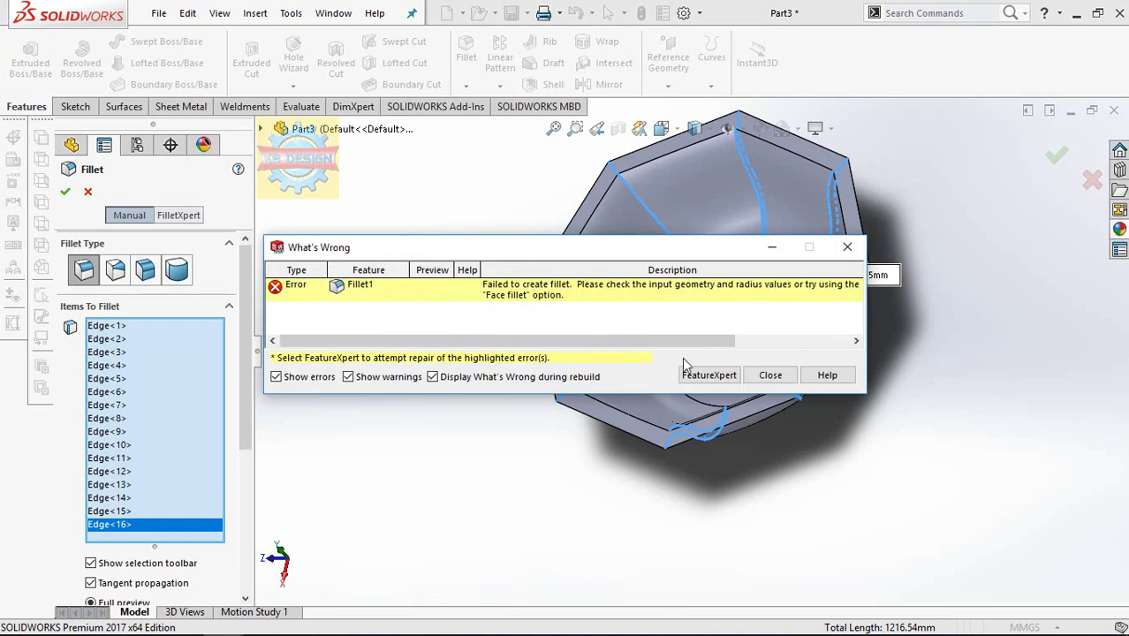
click(760, 380)
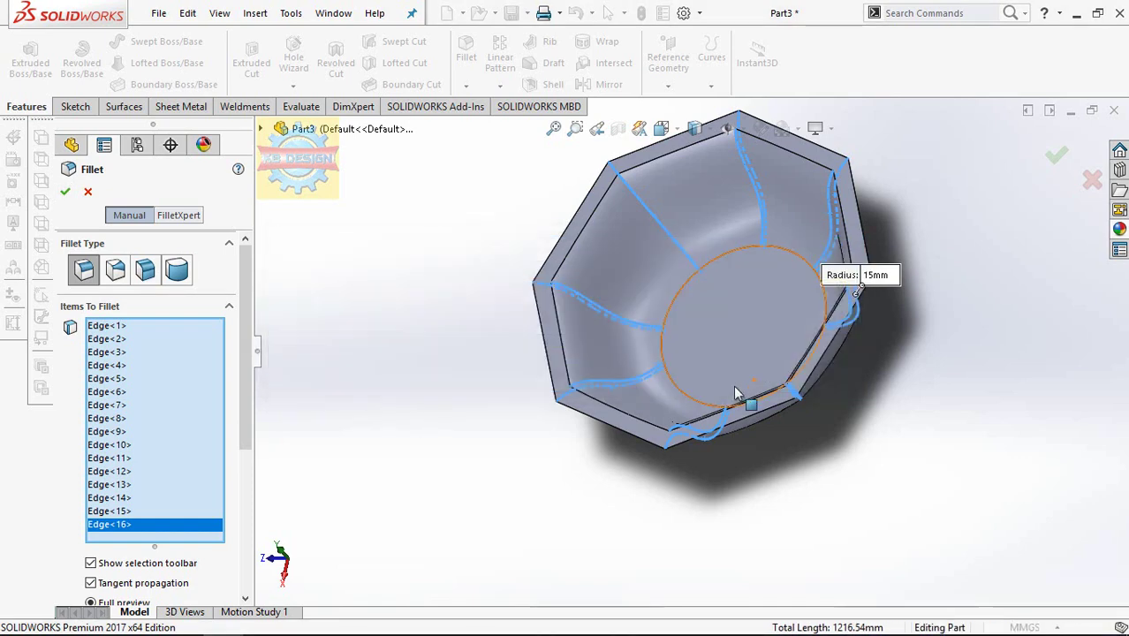
right_click(135, 524)
click(177, 550)
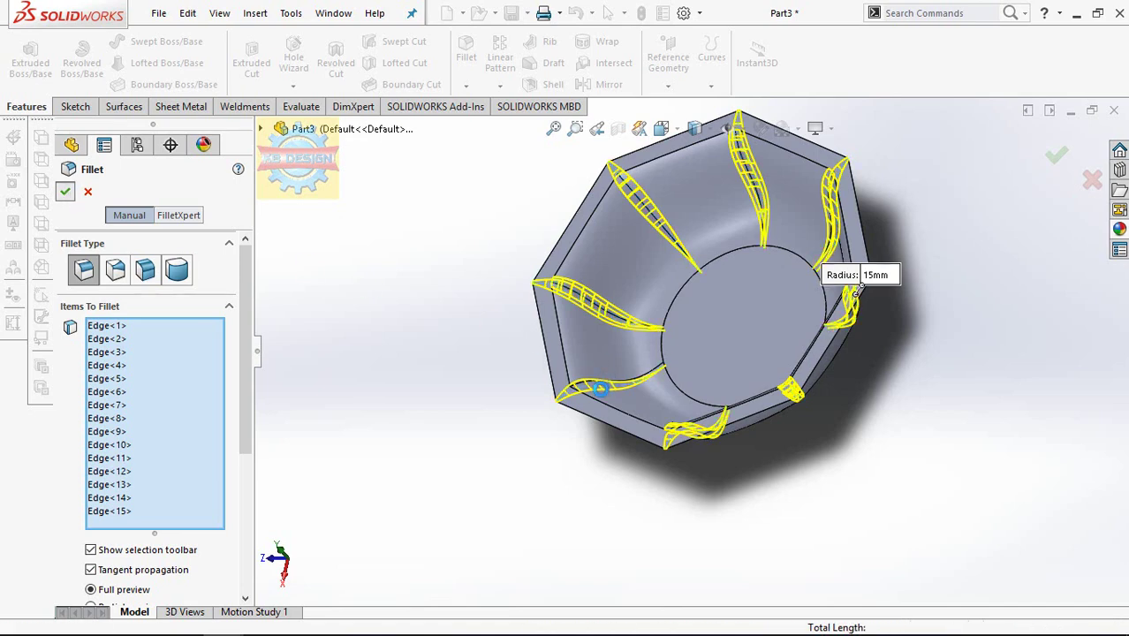
key(Return)
mouse_move(605, 501)
middle_down()
mouse_move(641, 566)
mouse_move(636, 504)
mouse_move(610, 468)
middle_up()
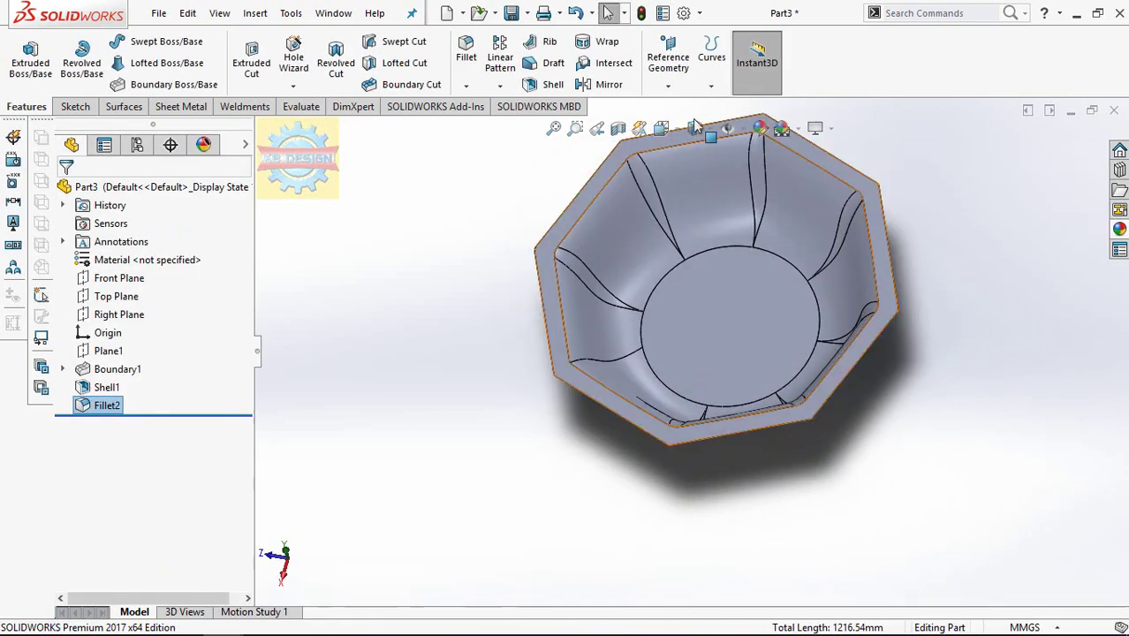
click(465, 48)
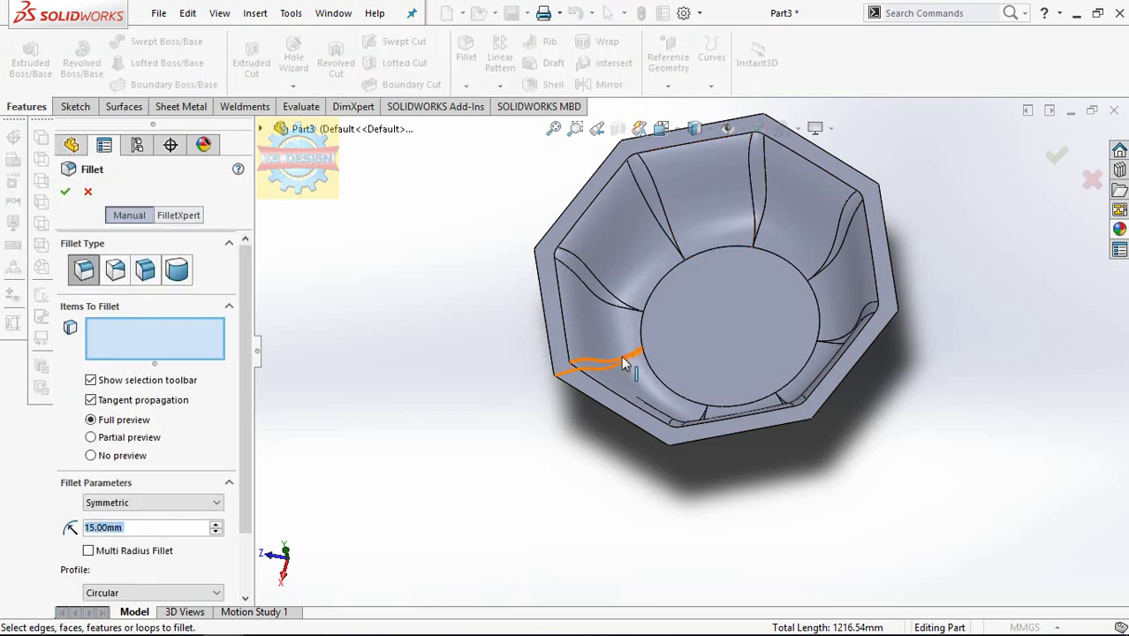
click(598, 364)
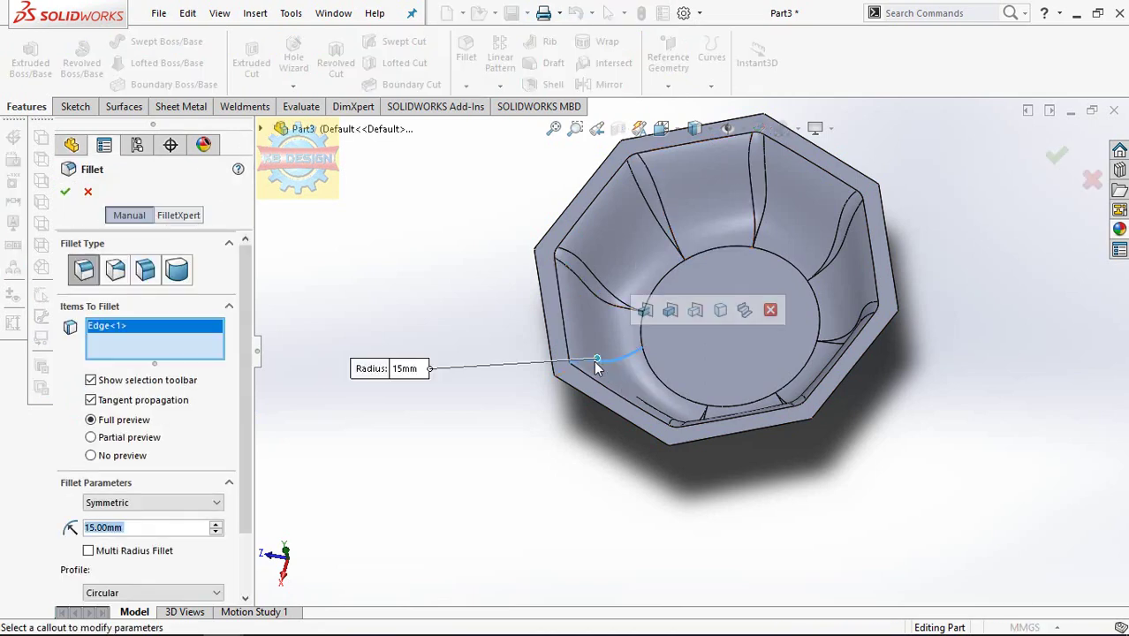
scroll(687, 351, down, 5)
mouse_move(687, 351)
middle_down()
mouse_move(681, 415)
mouse_move(718, 192)
middle_up()
scroll(682, 414, up, 3)
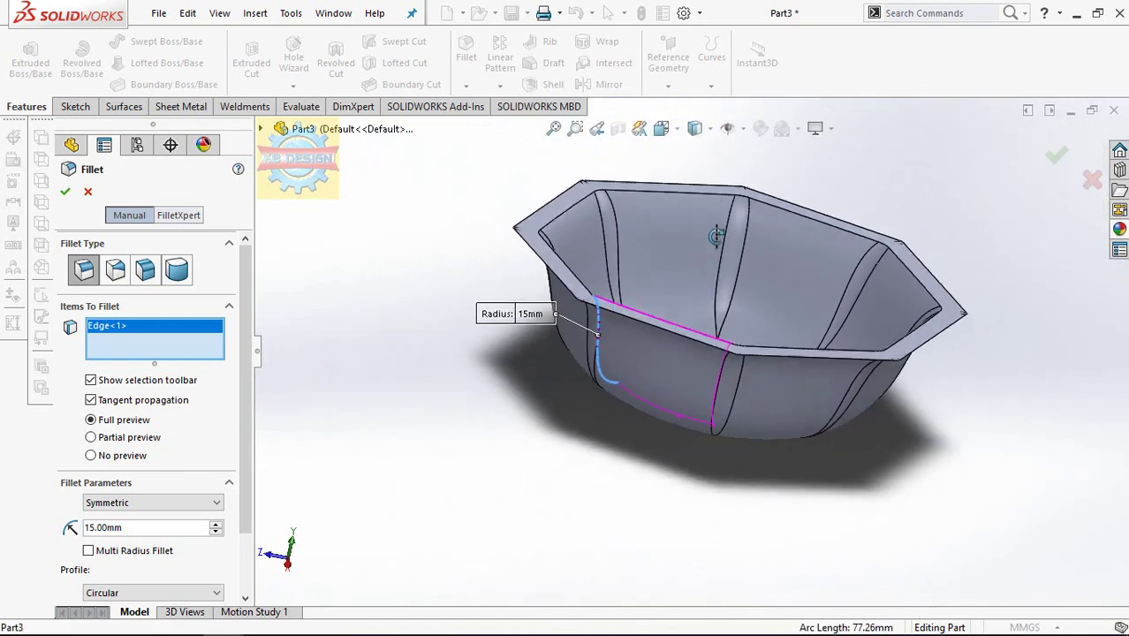
middle_drag(641, 367, 682, 550)
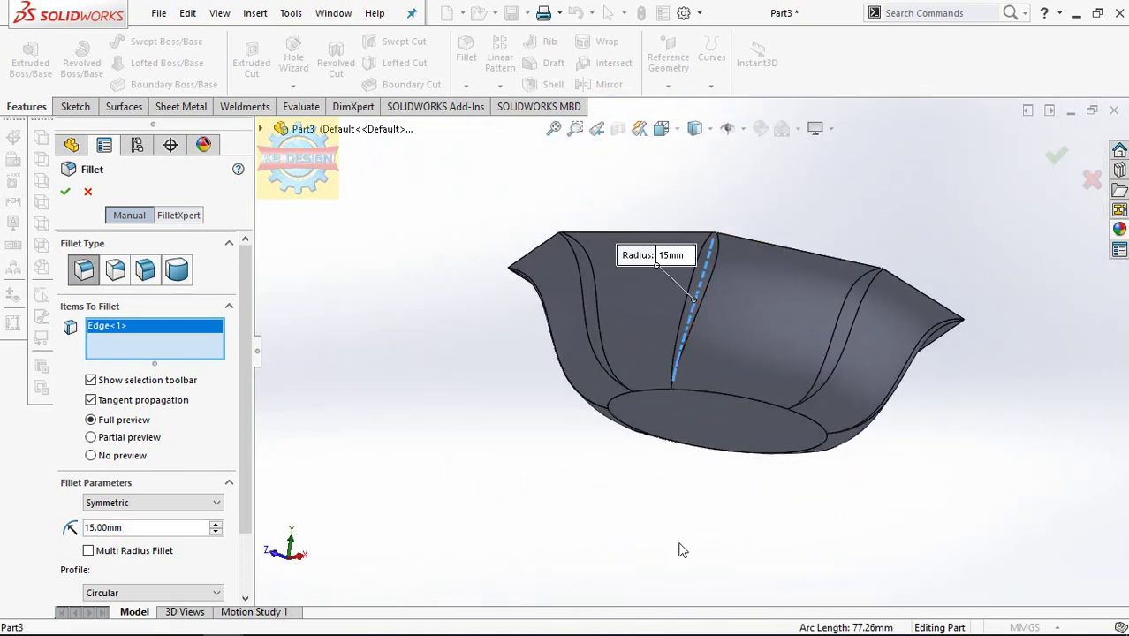
key(Return)
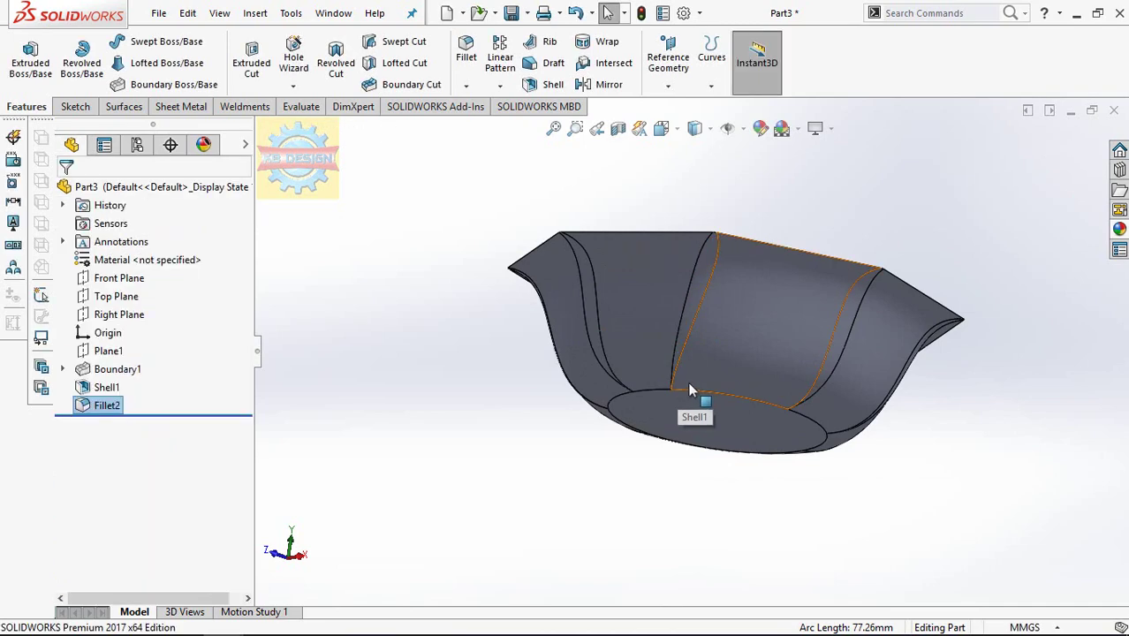
mouse_move(821, 416)
middle_down()
mouse_move(702, 511)
mouse_move(817, 495)
mouse_move(743, 424)
middle_up()
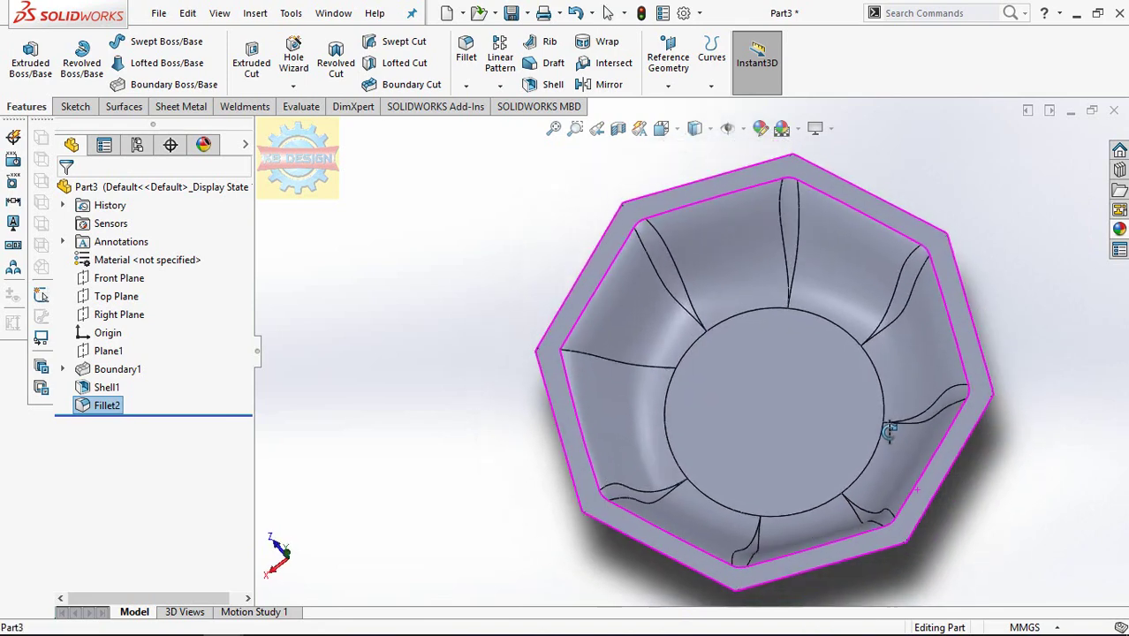
Step: Edit Fillet2 and delete the wrongly added edge from Items To Fillet
right_click(106, 405)
click(118, 245)
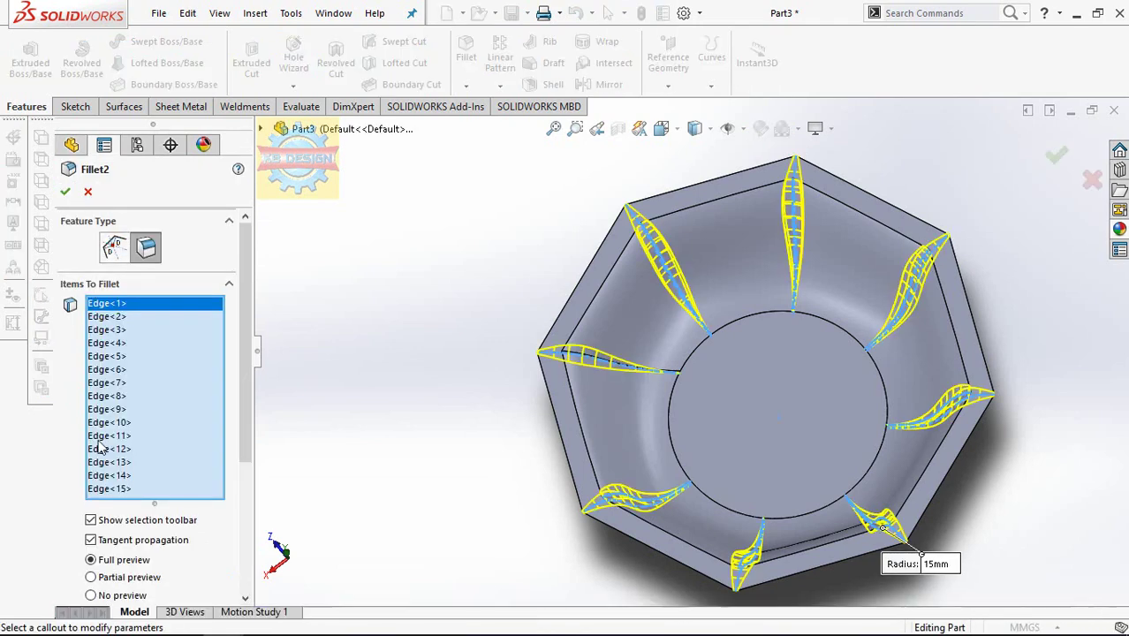
click(101, 490)
right_click(101, 492)
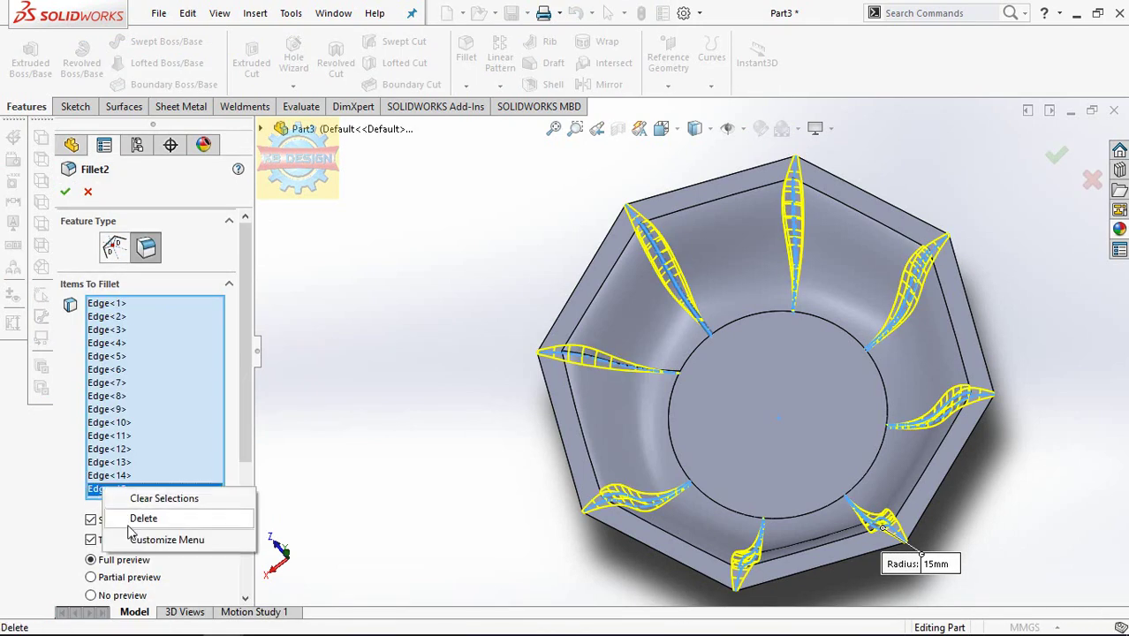
click(131, 518)
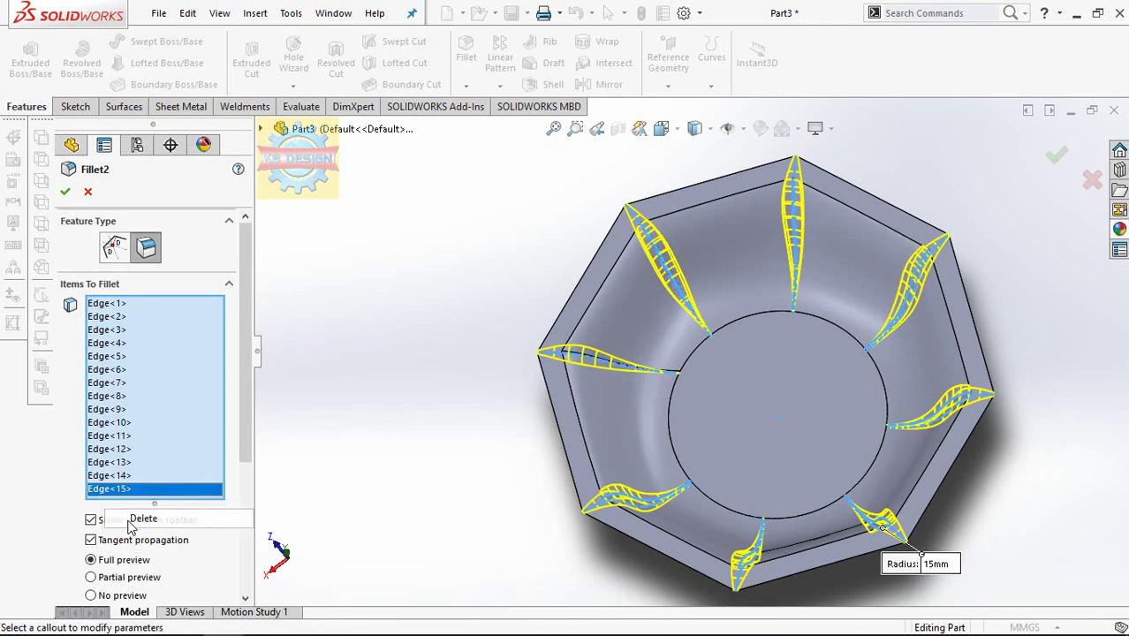
Step: Add the radial ridge edges and the circular base loop, drop Edge<16>, and apply at 15 mm
click(616, 370)
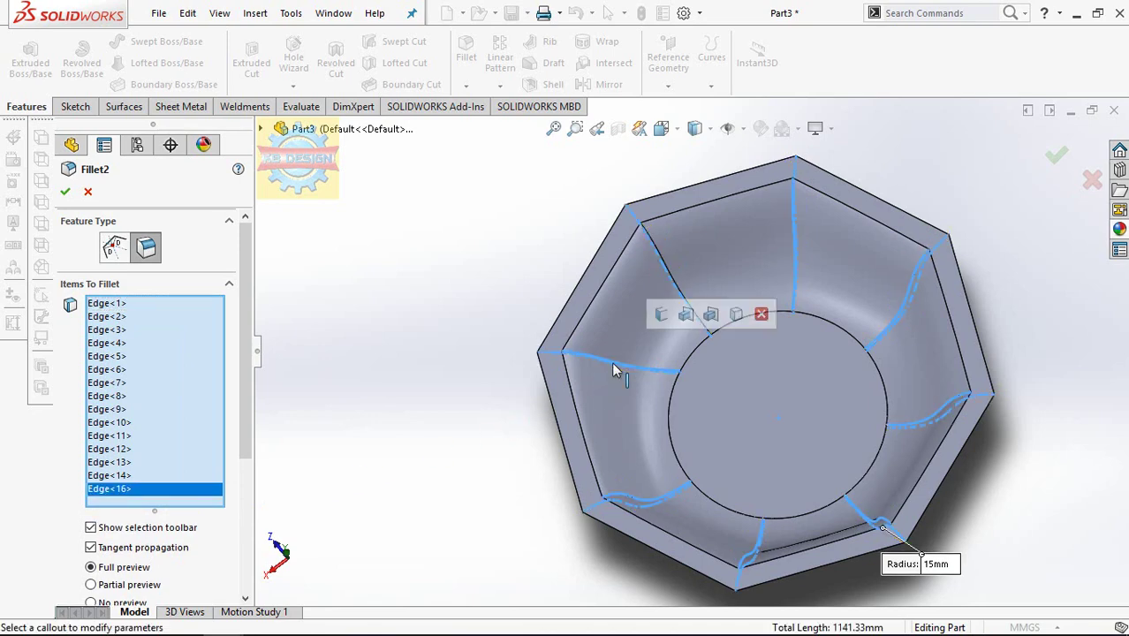
right_click(168, 491)
click(181, 519)
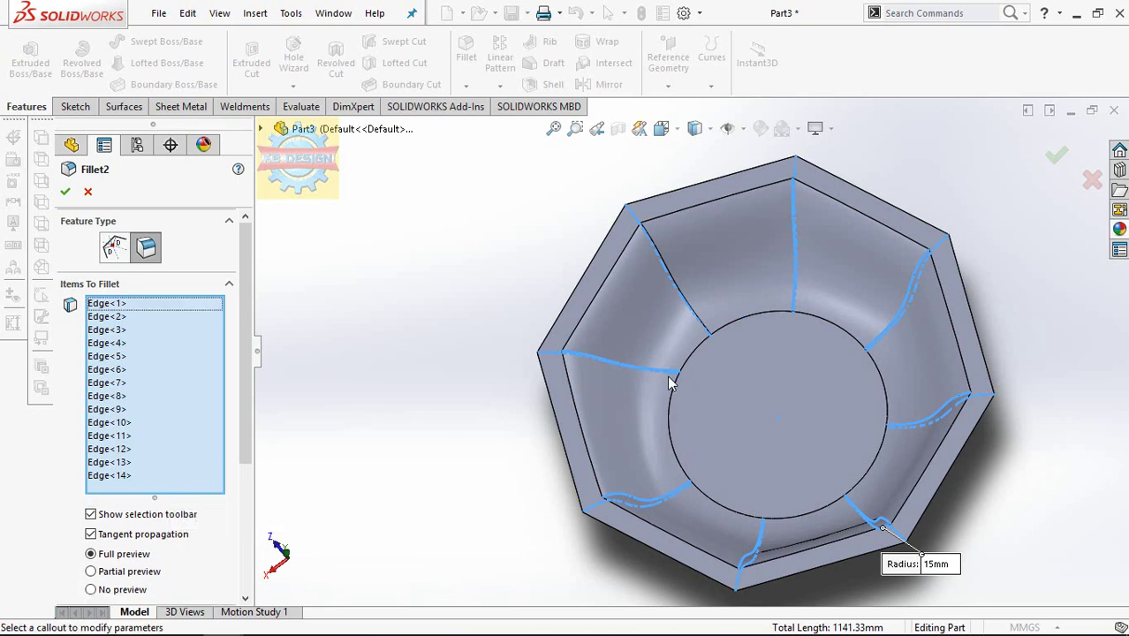
click(698, 320)
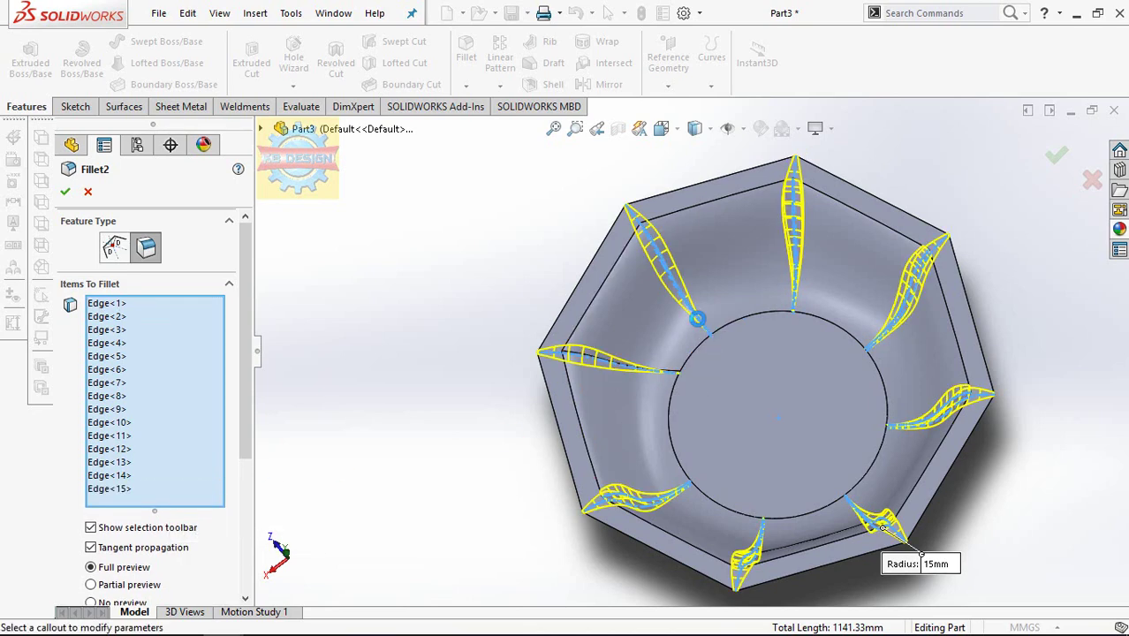
click(671, 380)
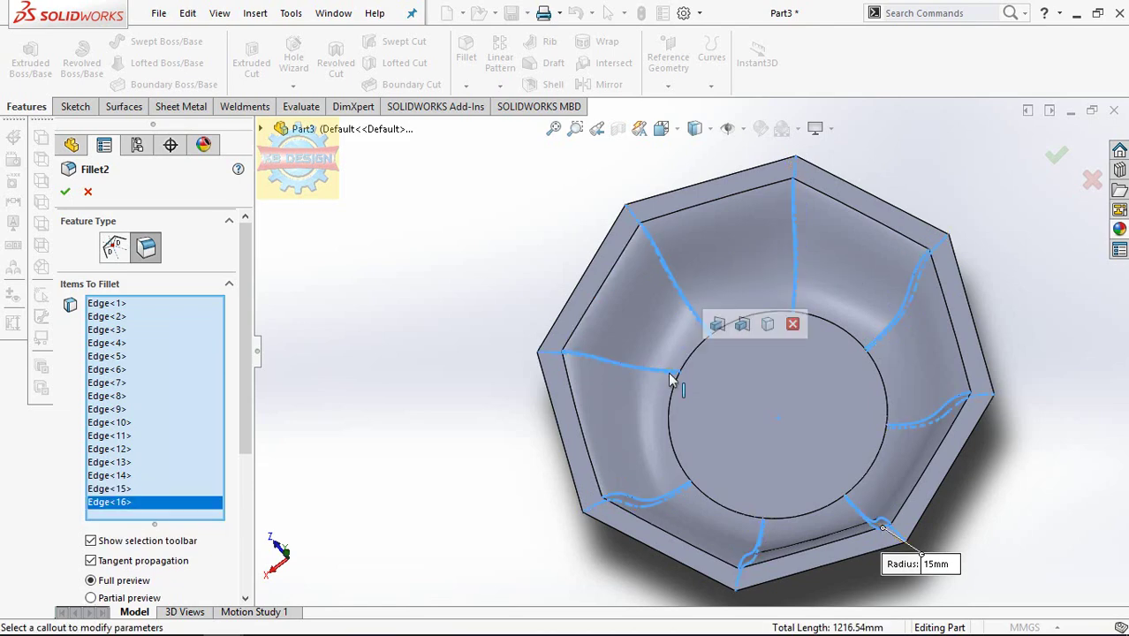
click(718, 327)
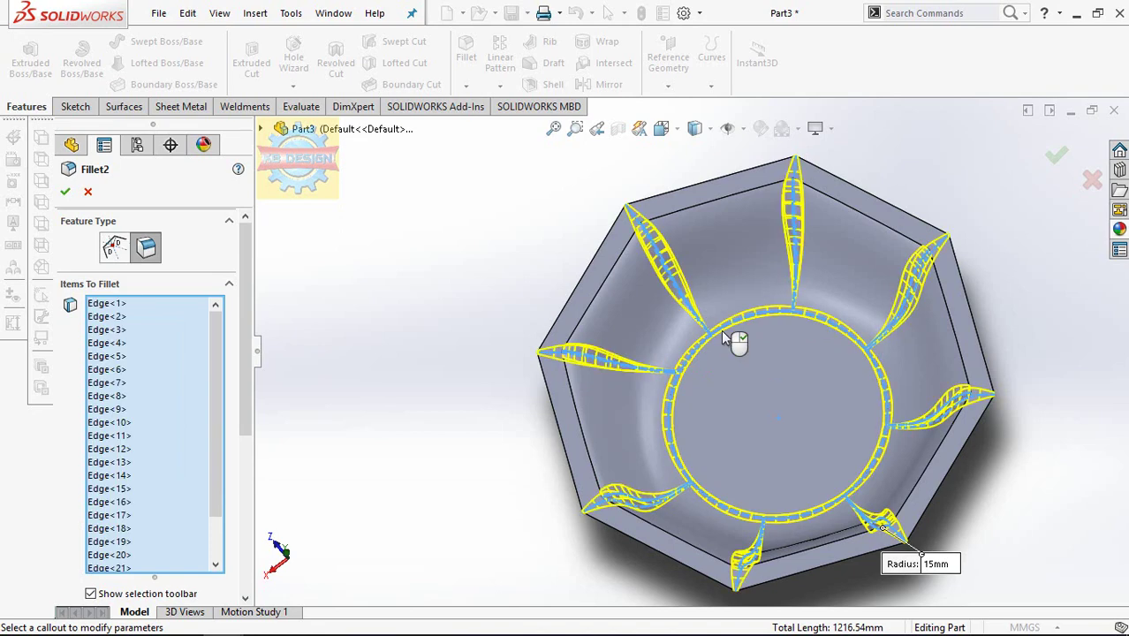
click(63, 193)
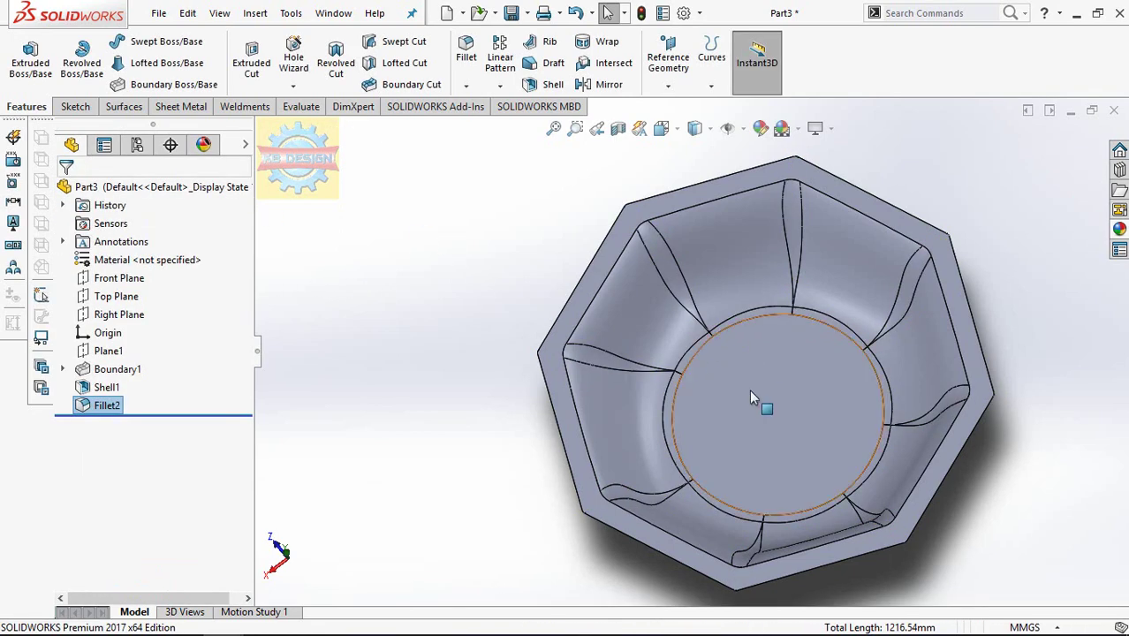
key(ctrl+7)
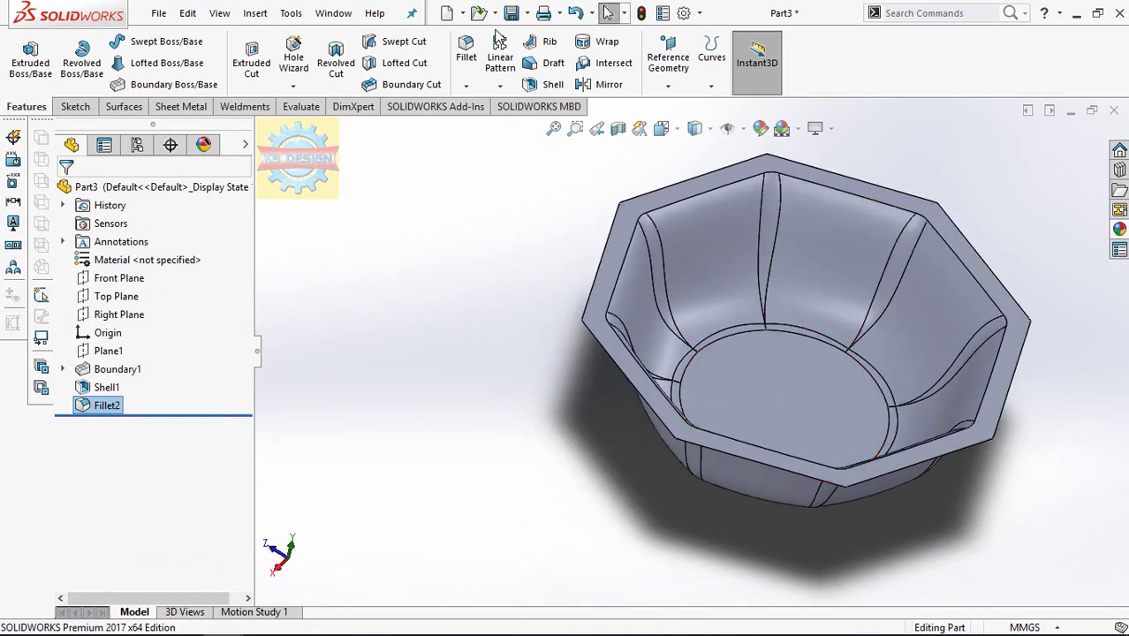
Step: Fillet the inner octagonal rim edge loop with a 10 mm radius
key(Return)
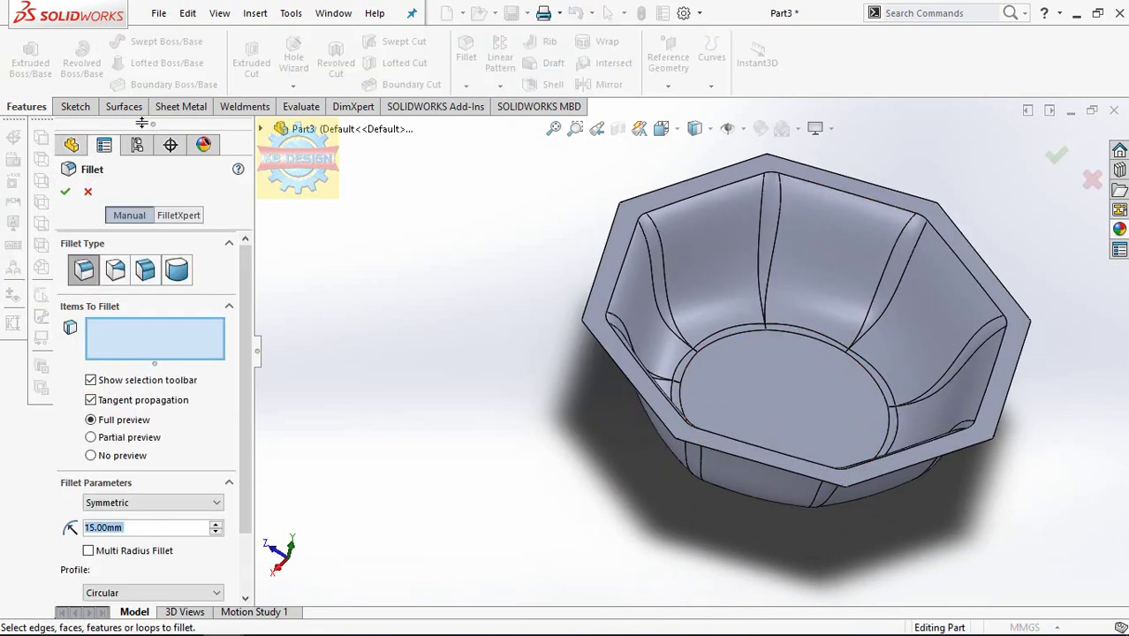
text(10)
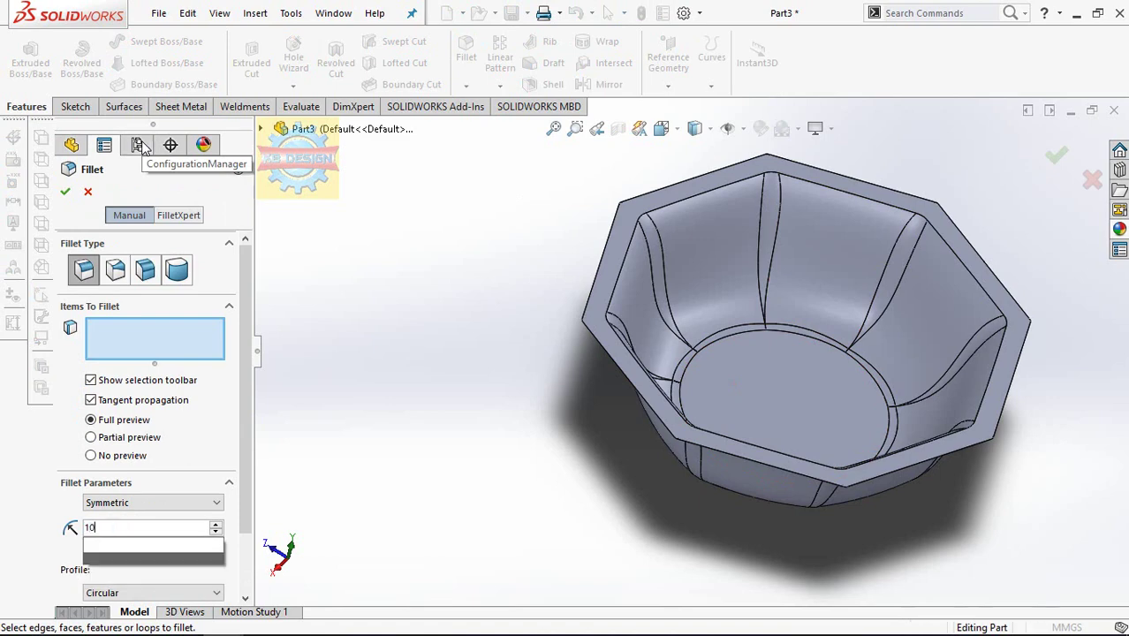
key(Return)
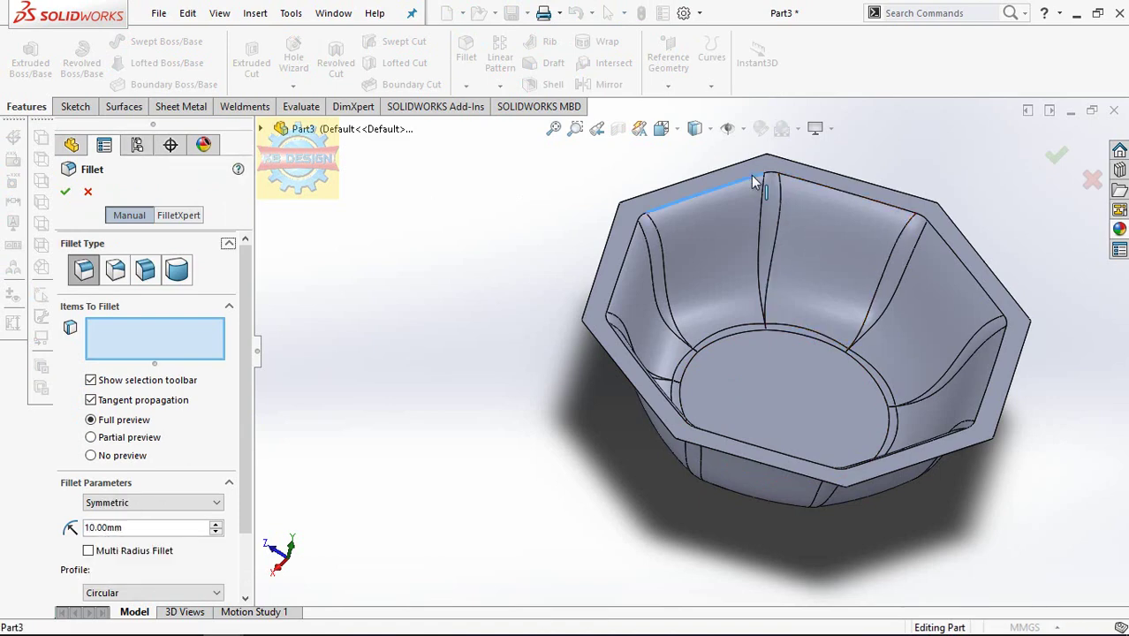
click(751, 174)
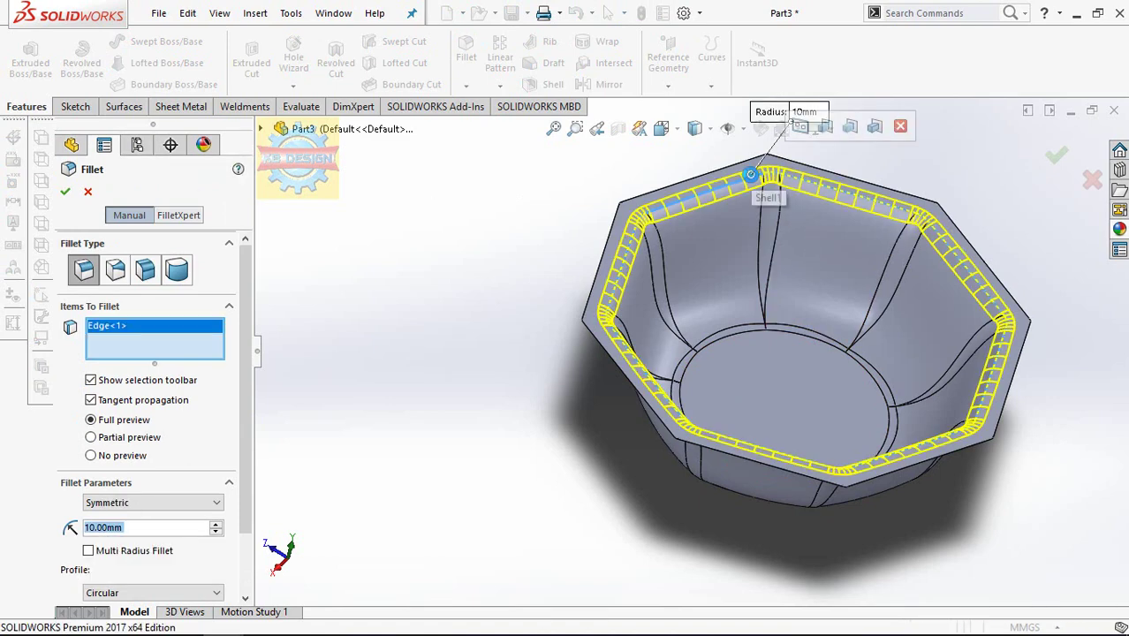
click(70, 196)
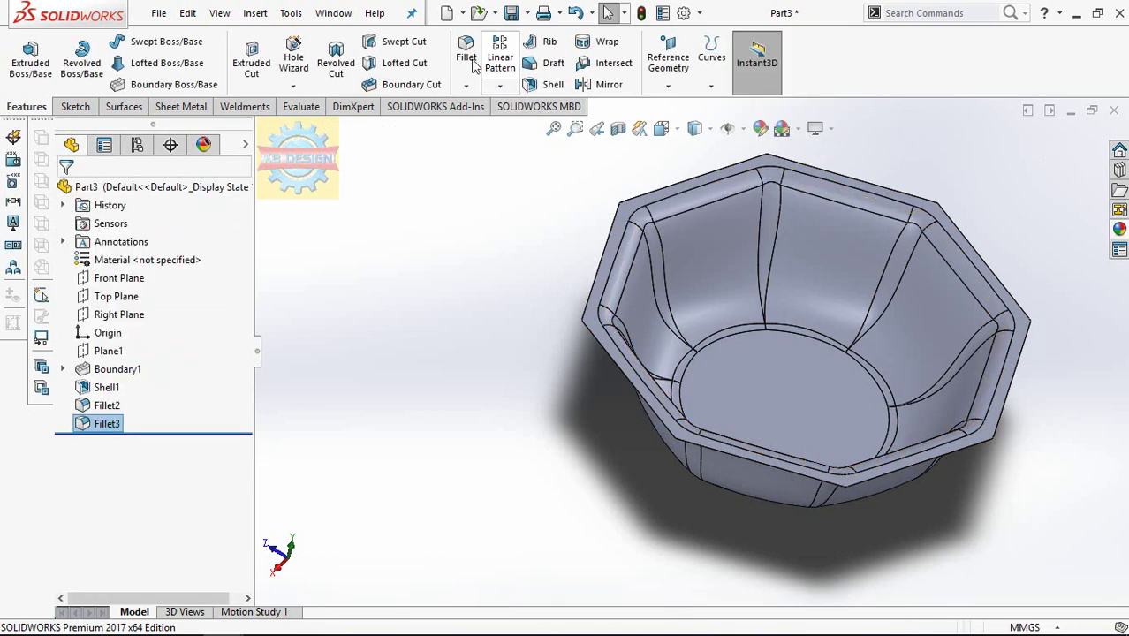
Step: Add a 1.5 mm fillet on the rim's outer edge loop
key(Return)
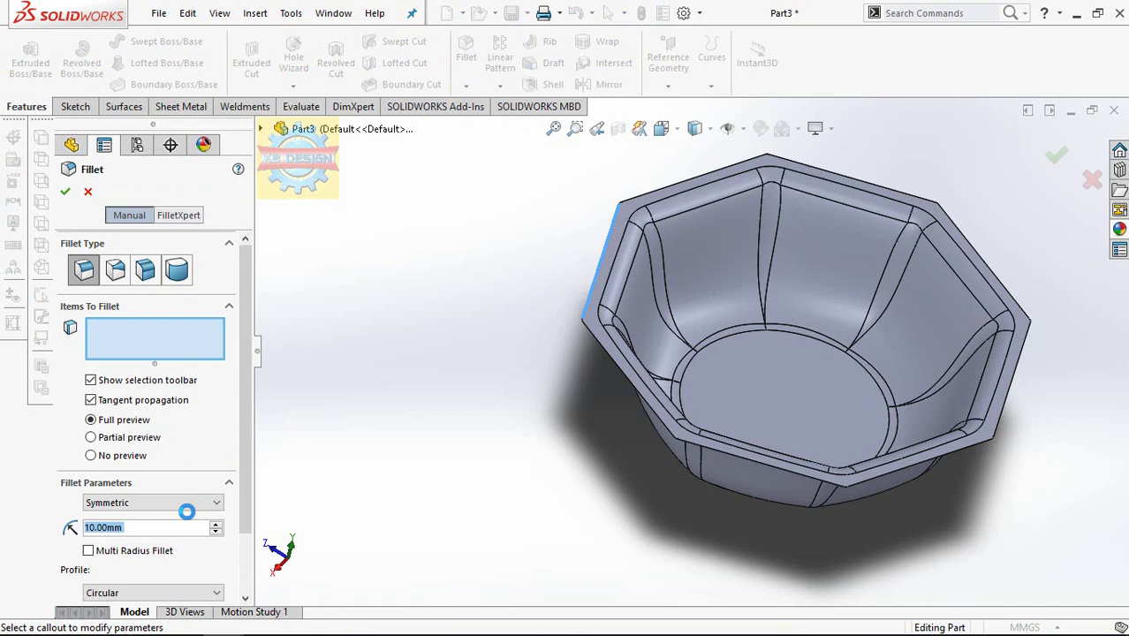
click(599, 259)
text(1.)
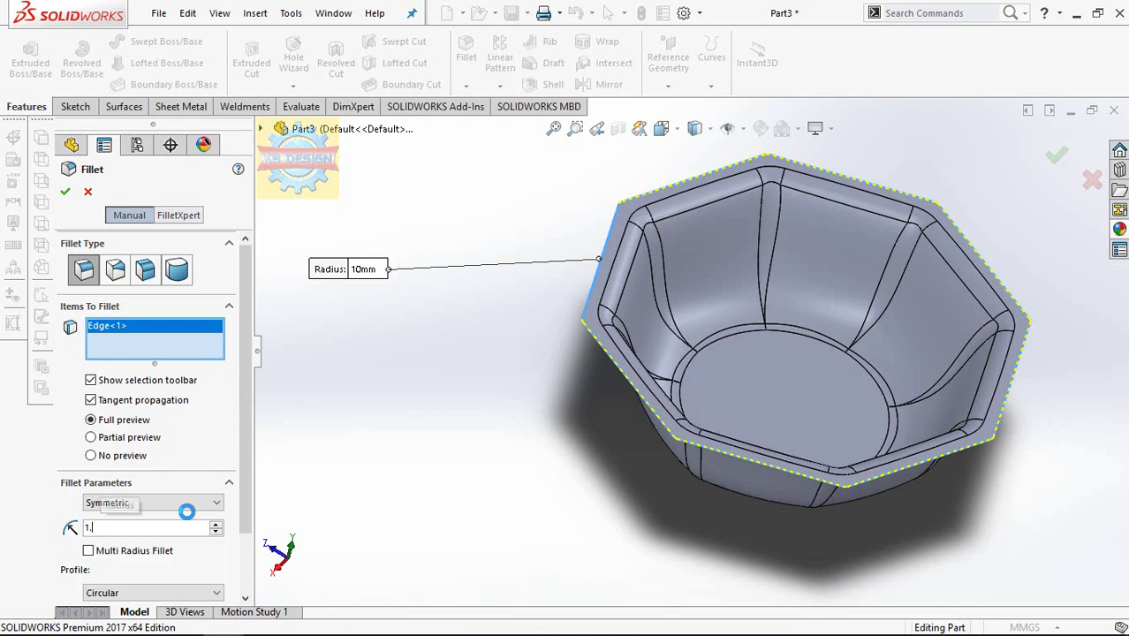
text(5)
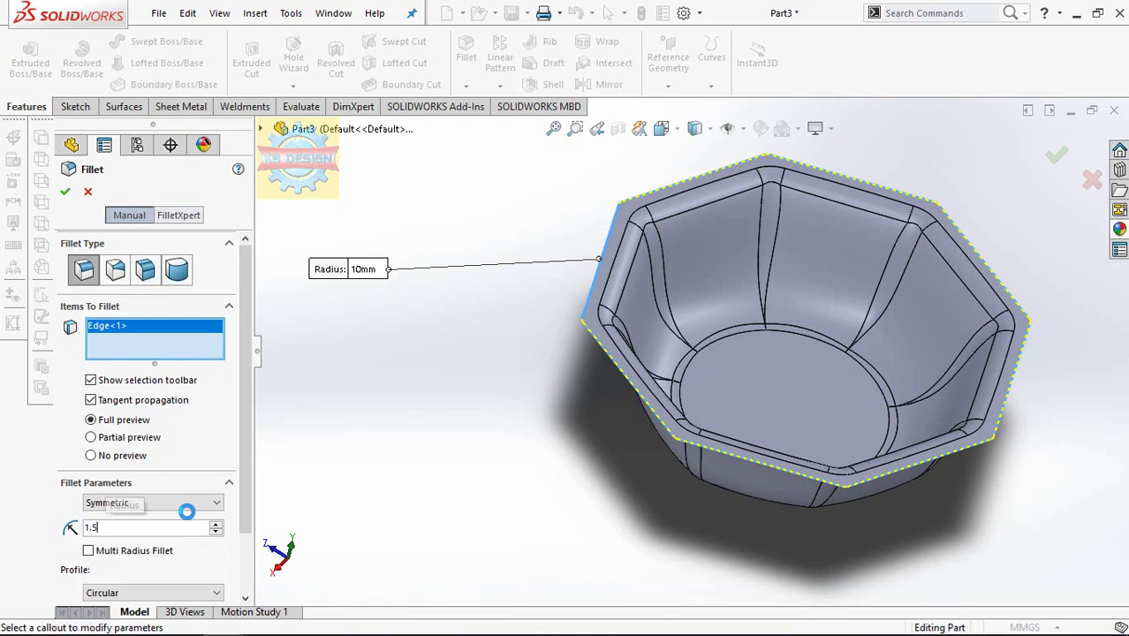
key(Return)
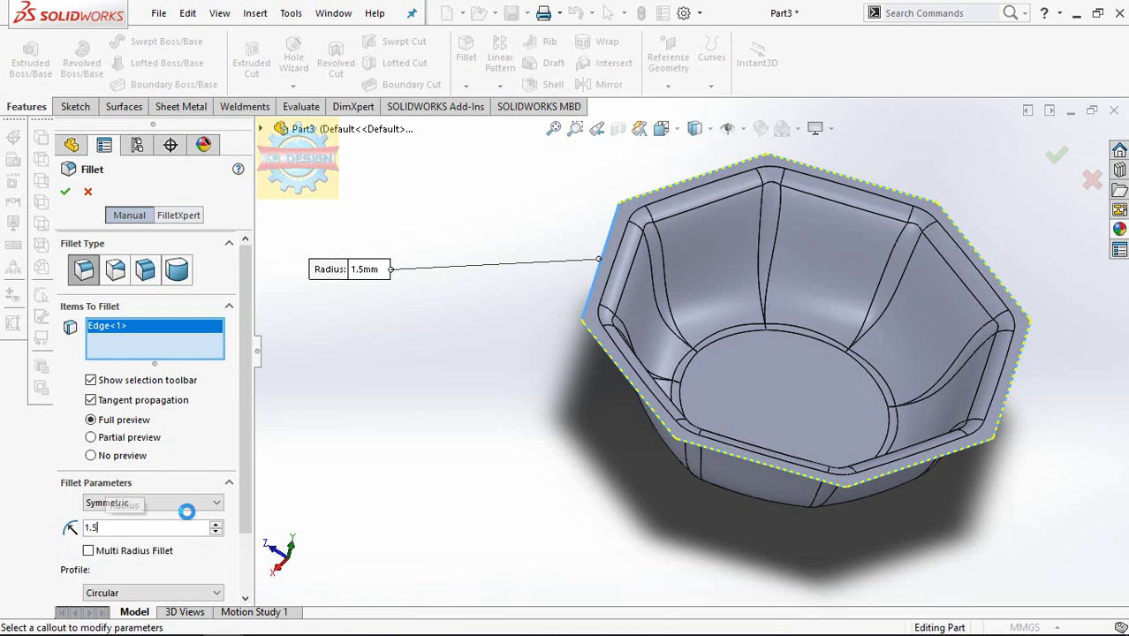
click(64, 193)
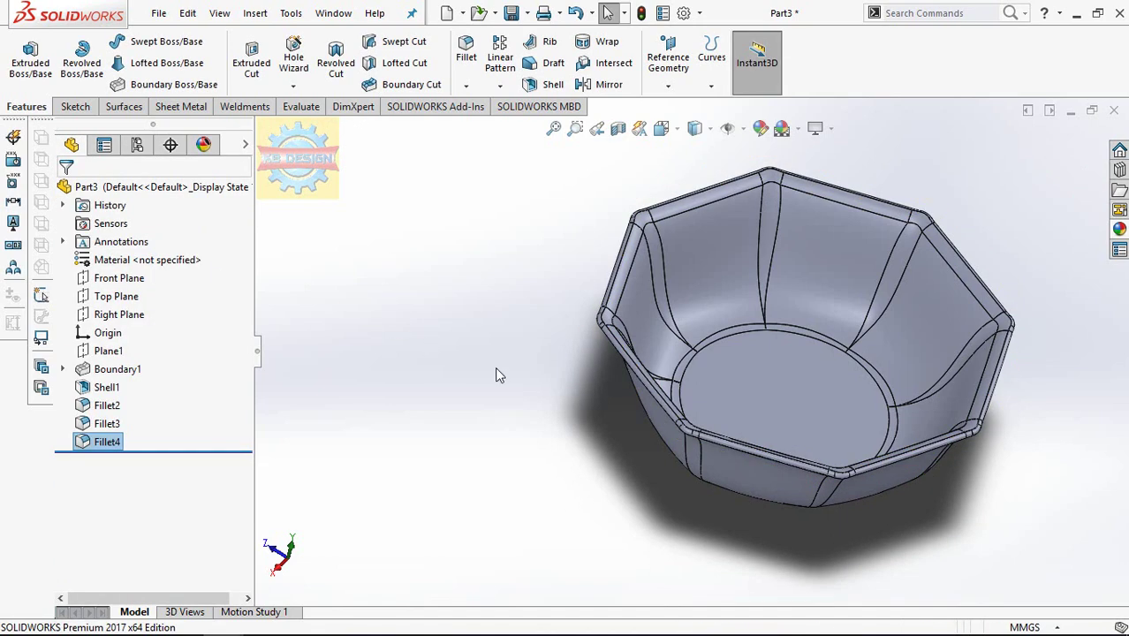
Step: Apply a cyan appearance colour to the whole part from the display pane
mouse_move(667, 371)
middle_down()
mouse_move(1051, 296)
mouse_move(953, 265)
mouse_move(956, 334)
mouse_move(919, 285)
middle_up()
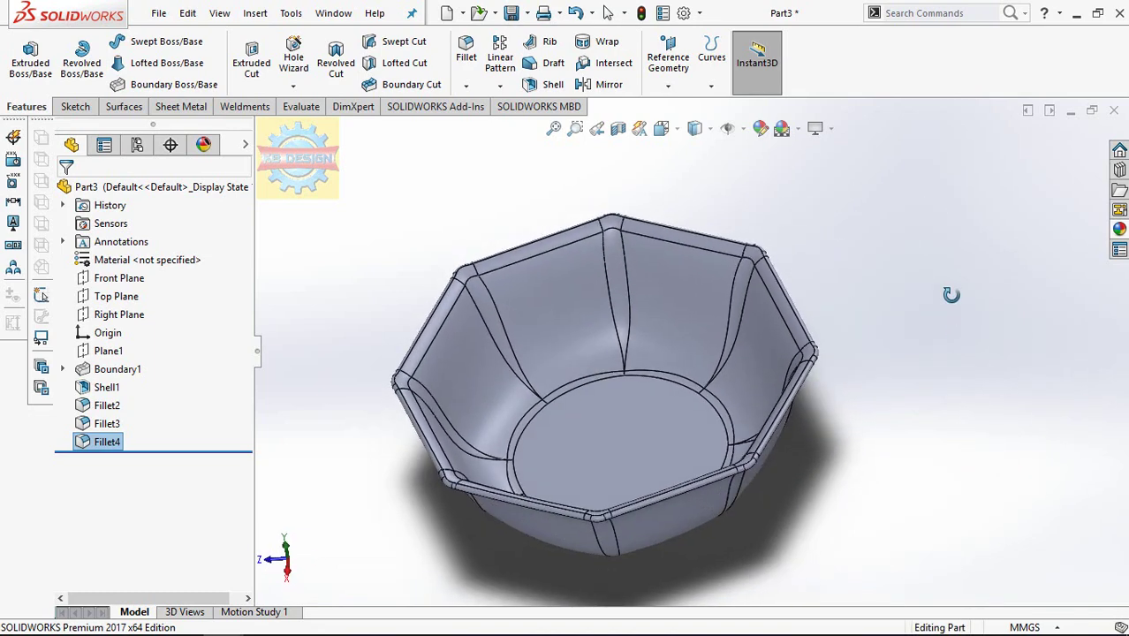
click(245, 147)
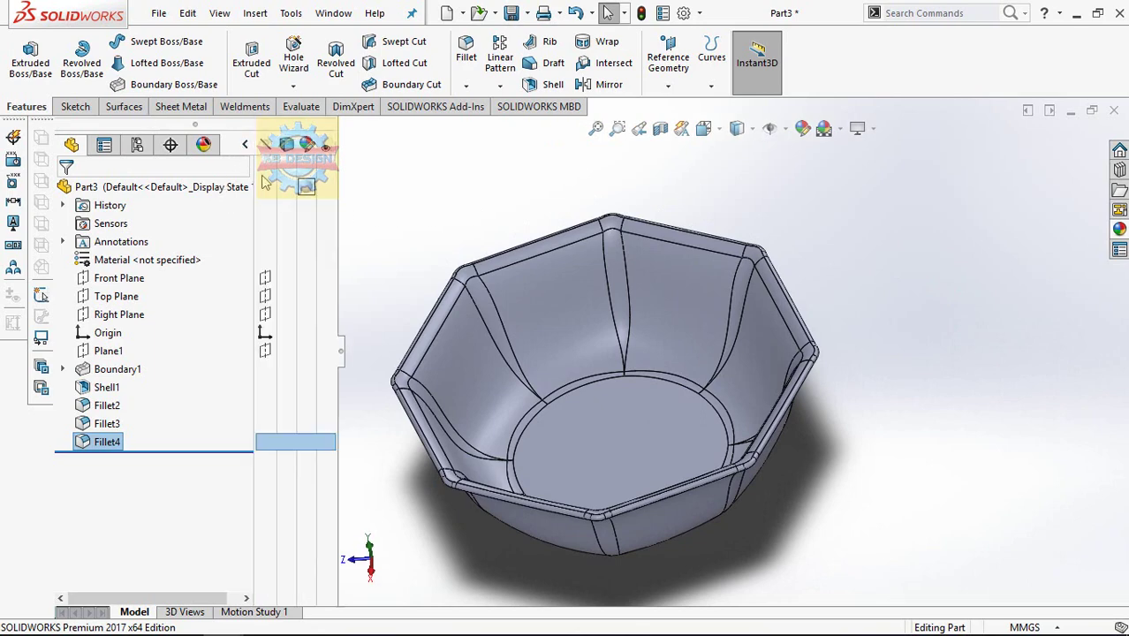
click(306, 189)
click(320, 201)
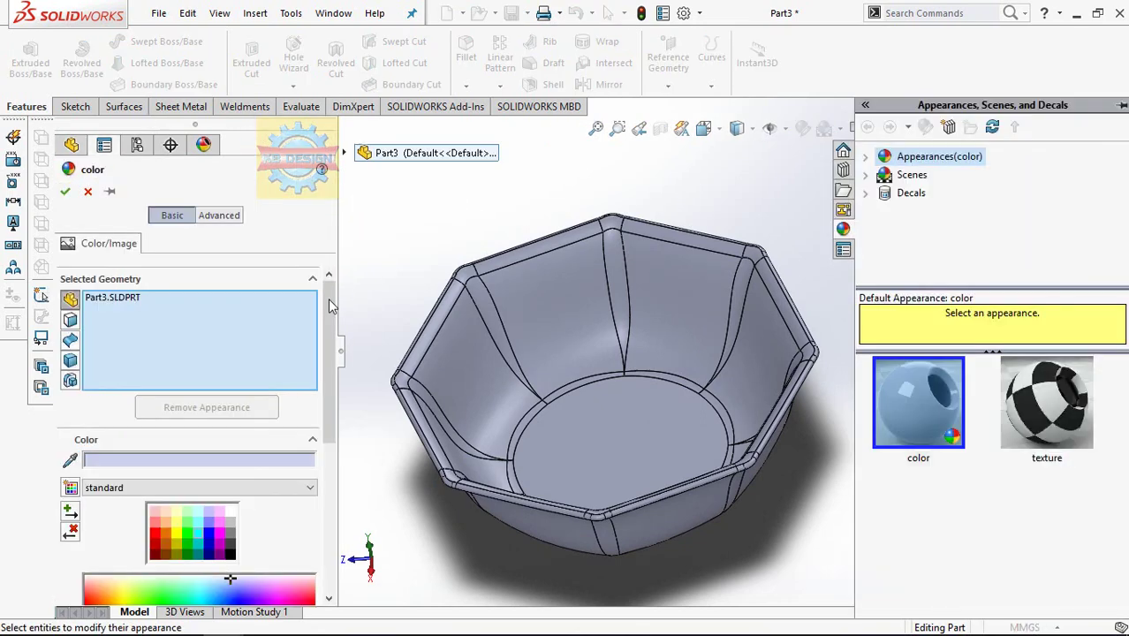
click(197, 532)
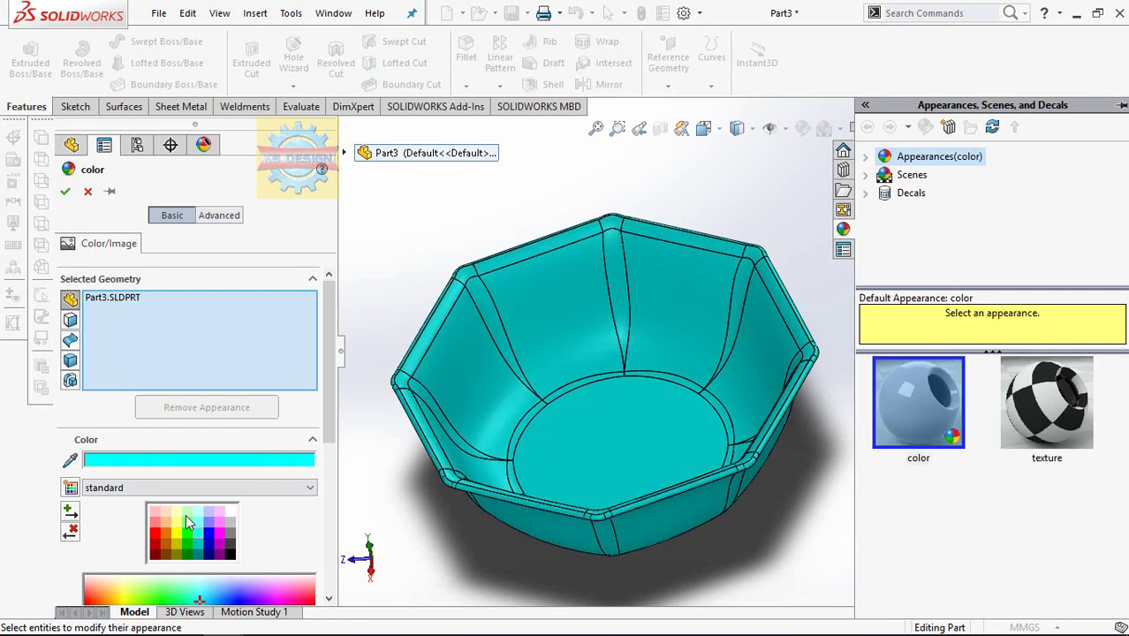
click(64, 192)
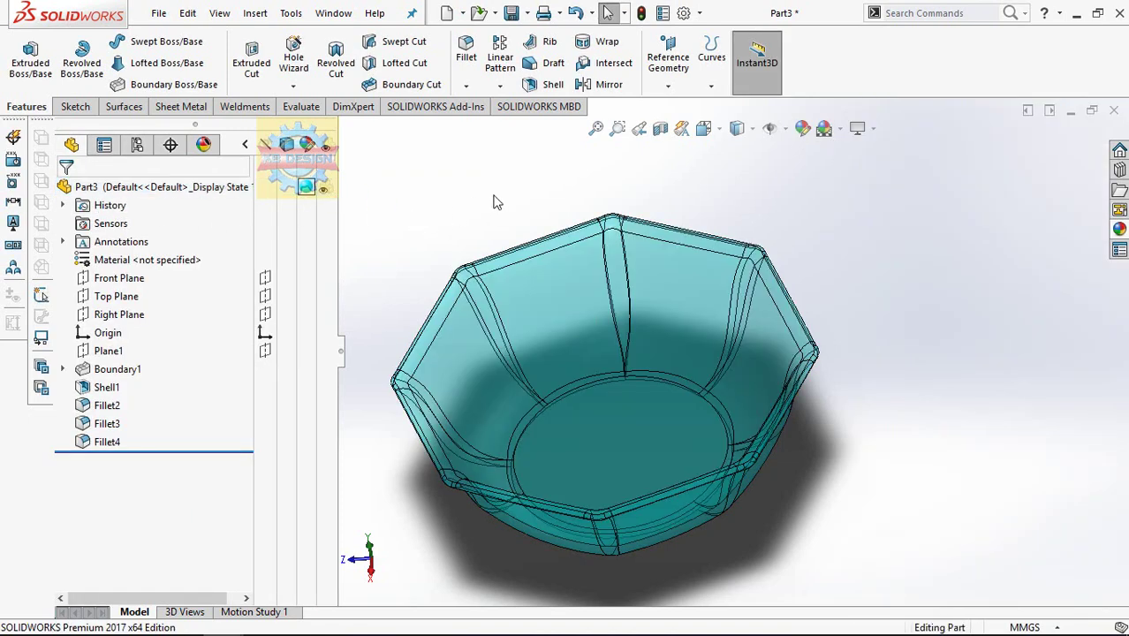
click(246, 146)
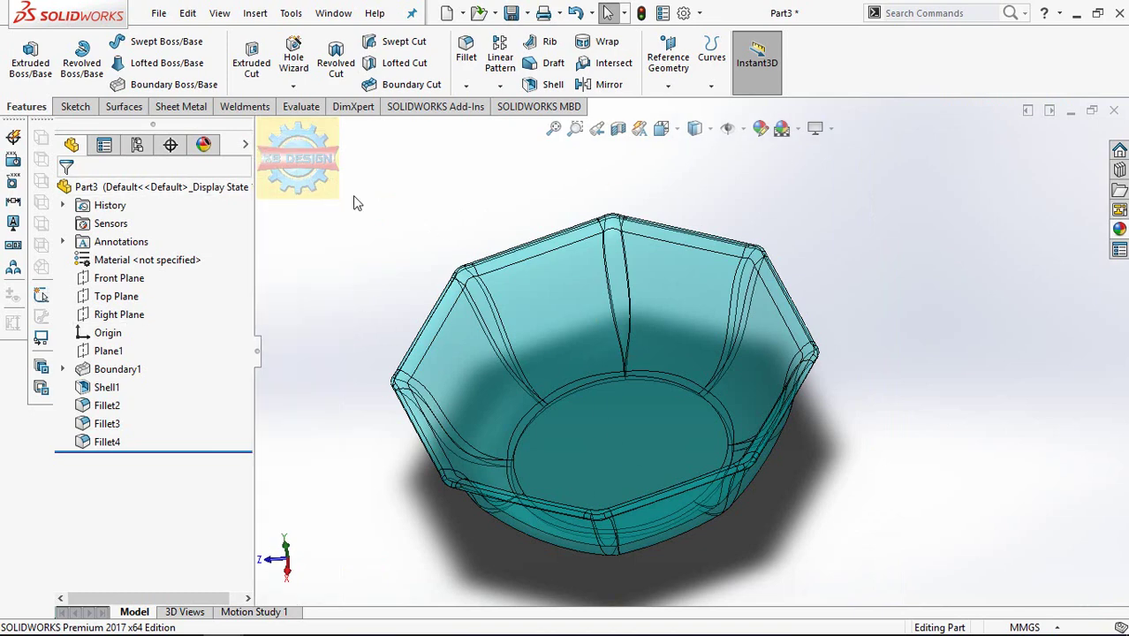